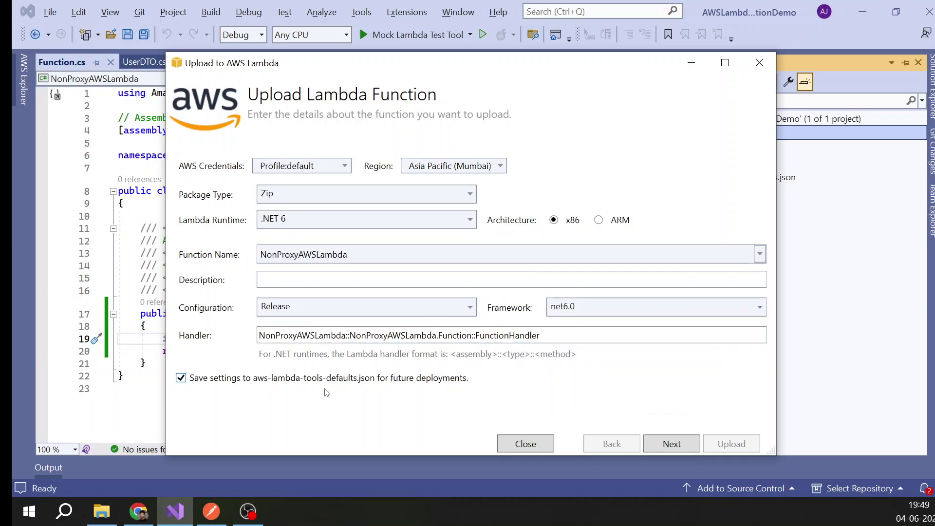
Assign the LambdaBasicExecutionRoleForTesting role to NonProxyAWSLambda in the upload wizard and start uploading.
{"action": "left_click", "coordinate": [658, 441]}
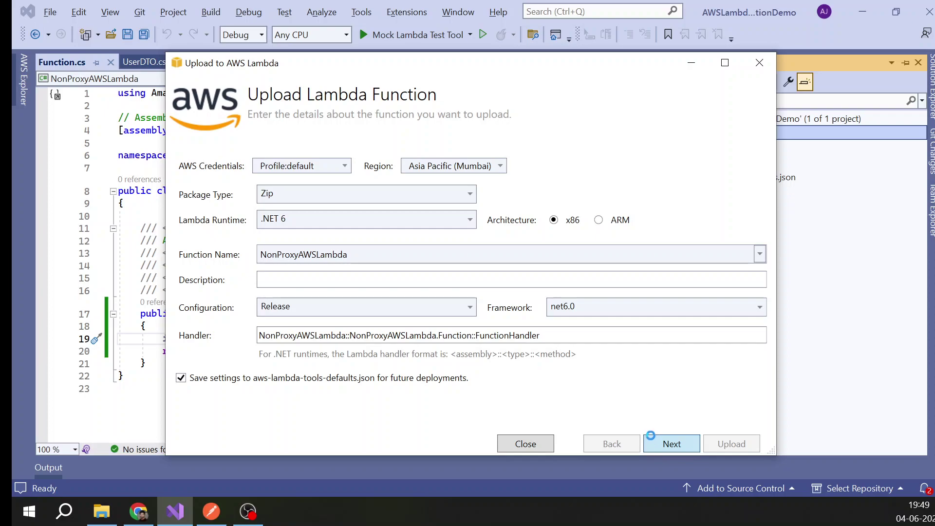
{"action": "left_click", "coordinate": [373, 198]}
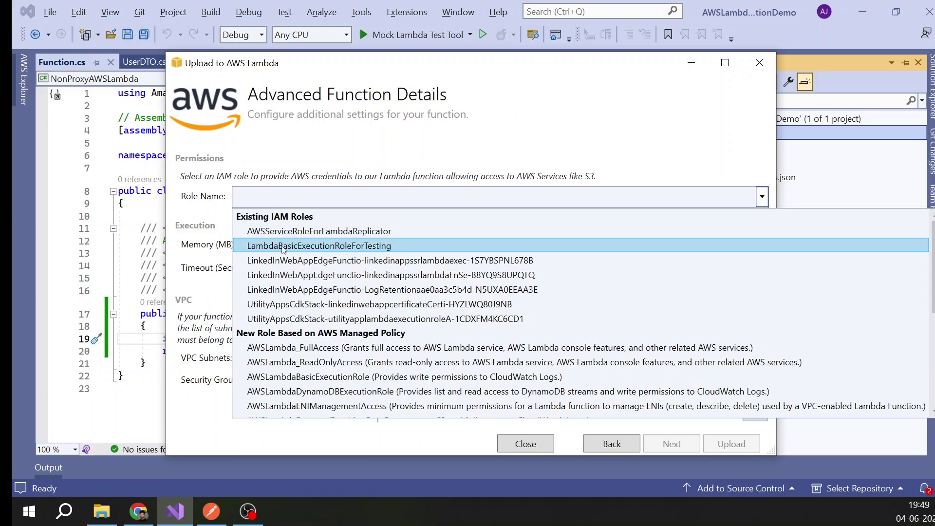
{"action": "left_click", "coordinate": [307, 246]}
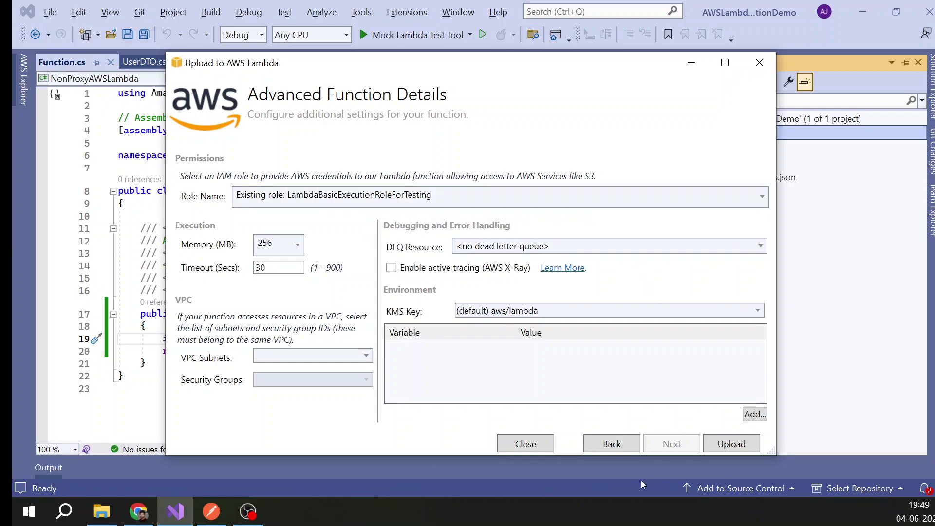
{"action": "left_click", "coordinate": [729, 444]}
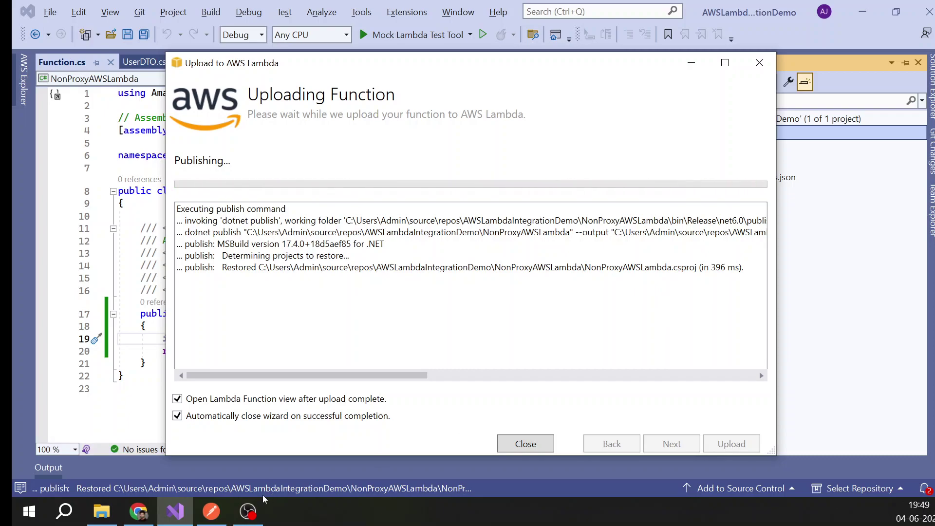
Find Lambda through the AWS console search and refresh its Functions list.
{"action": "left_click", "coordinate": [138, 511]}
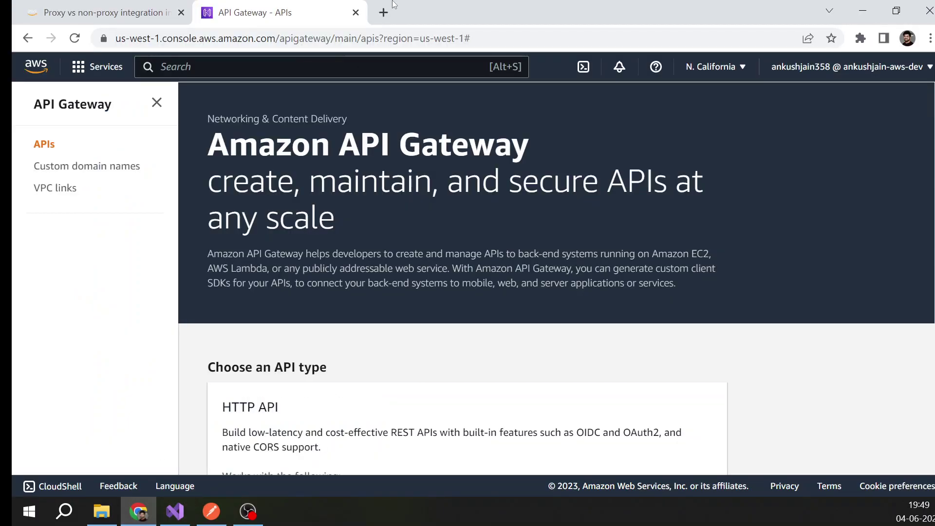
{"action": "left_click", "coordinate": [294, 75]}
{"action": "type", "text": "lambd"}
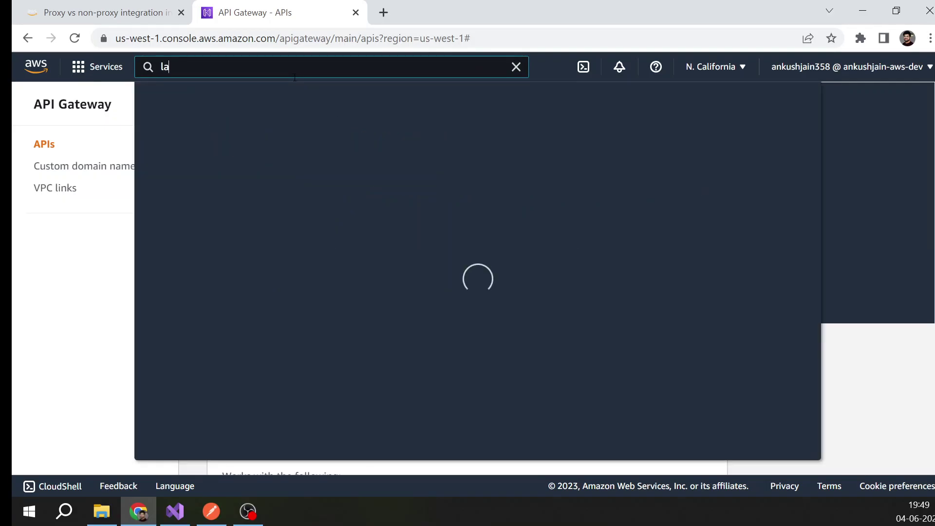
{"action": "left_click", "coordinate": [394, 210]}
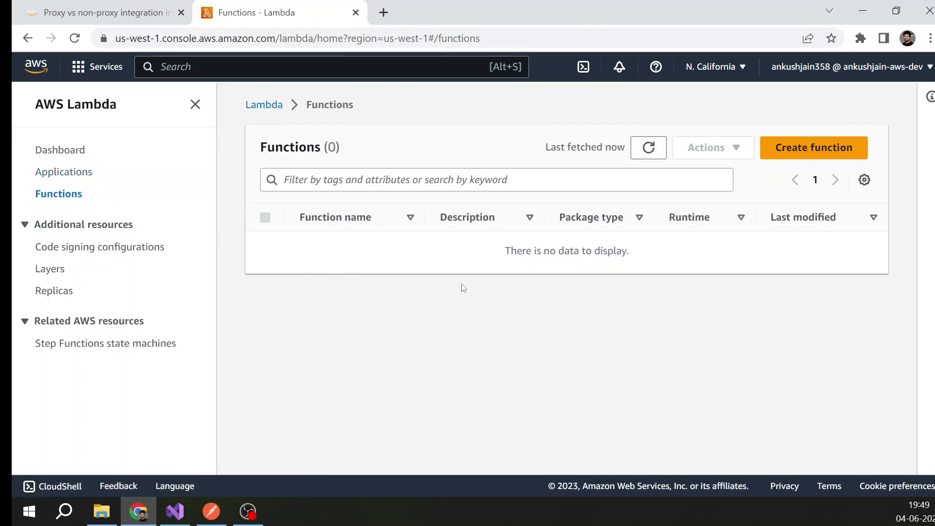
{"action": "left_click", "coordinate": [648, 147]}
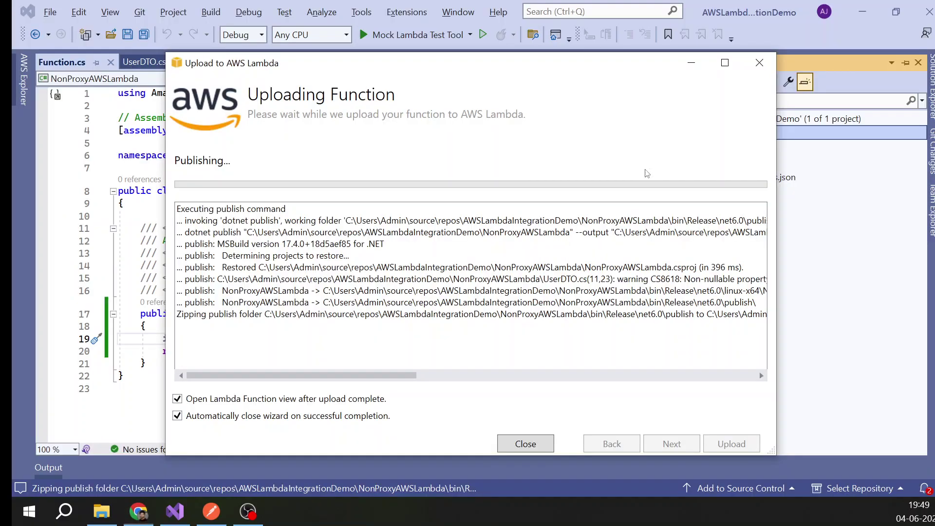
Check the upload progress in Visual Studio and collapse the project file tree.
{"action": "key", "text": "alt+Tab"}
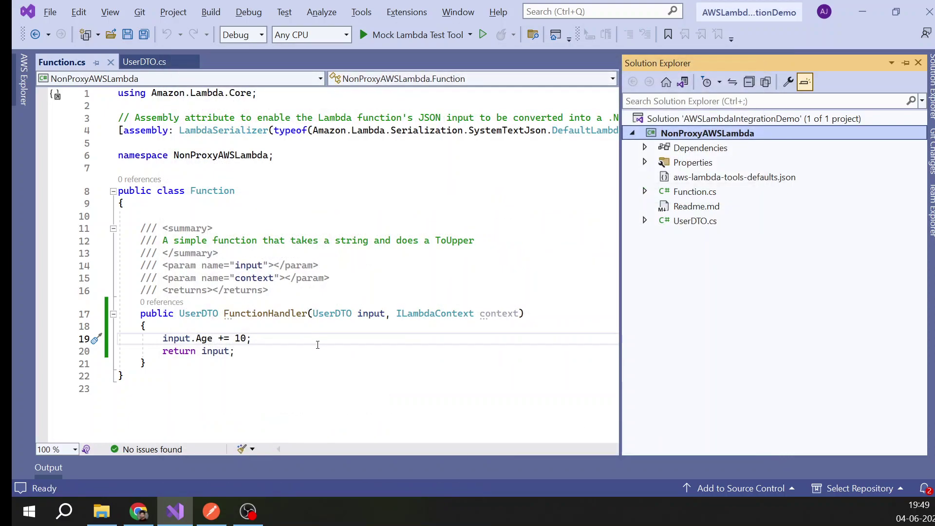
{"action": "key", "text": "alt+Tab"}
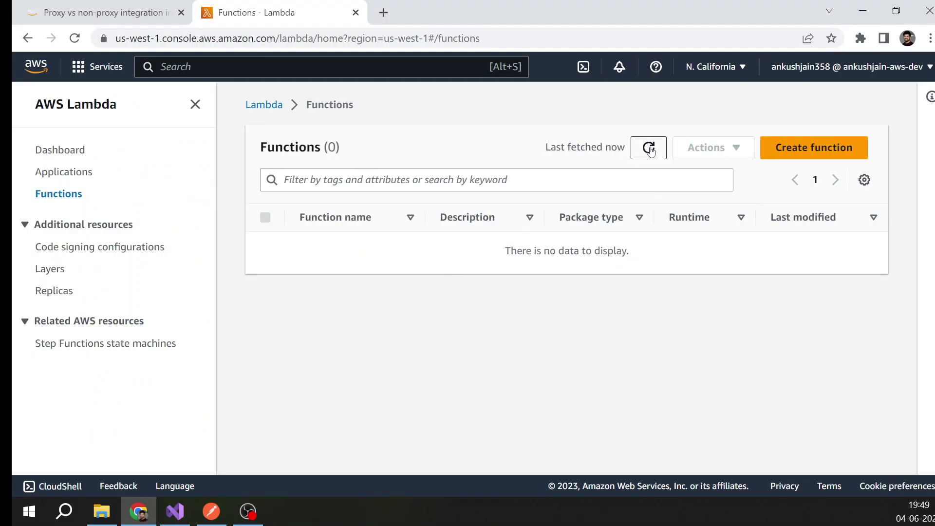
{"action": "key", "text": "alt+Tab"}
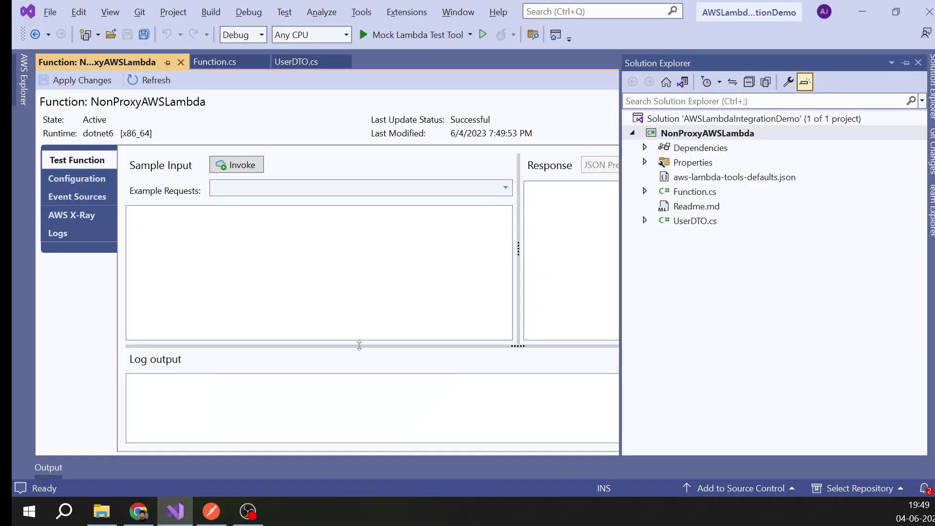
{"action": "left_click", "coordinate": [281, 335]}
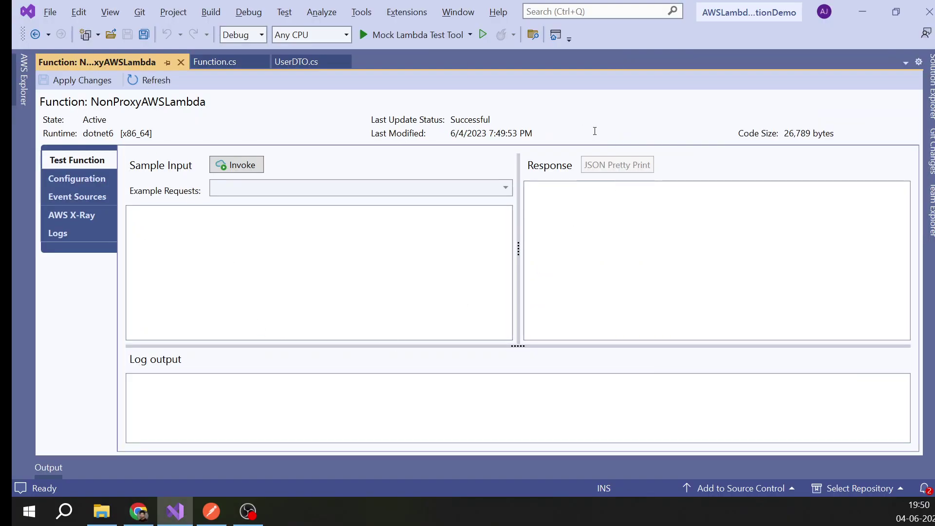
Refresh the browser's Lambda functions list once more.
{"action": "key", "text": "alt+Tab"}
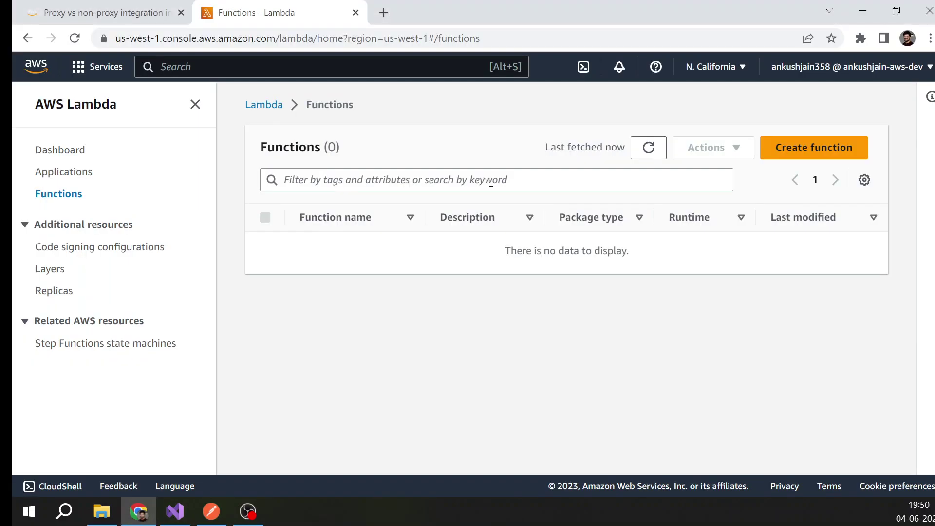
{"action": "left_click", "coordinate": [648, 146]}
{"action": "key", "text": "alt+Tab"}
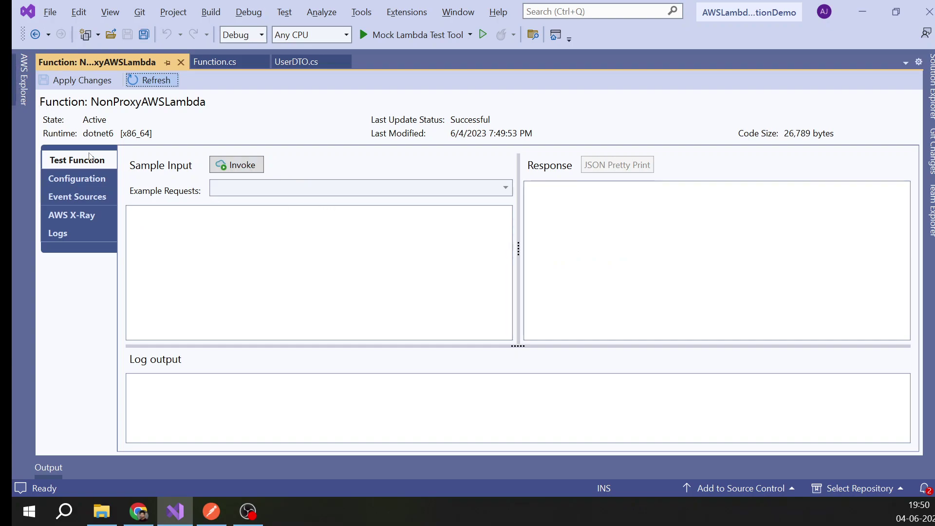
Pin the AWS Explorer and expand AWS Lambda to find NonProxyAWSLambda listed.
{"action": "left_click", "coordinate": [22, 90]}
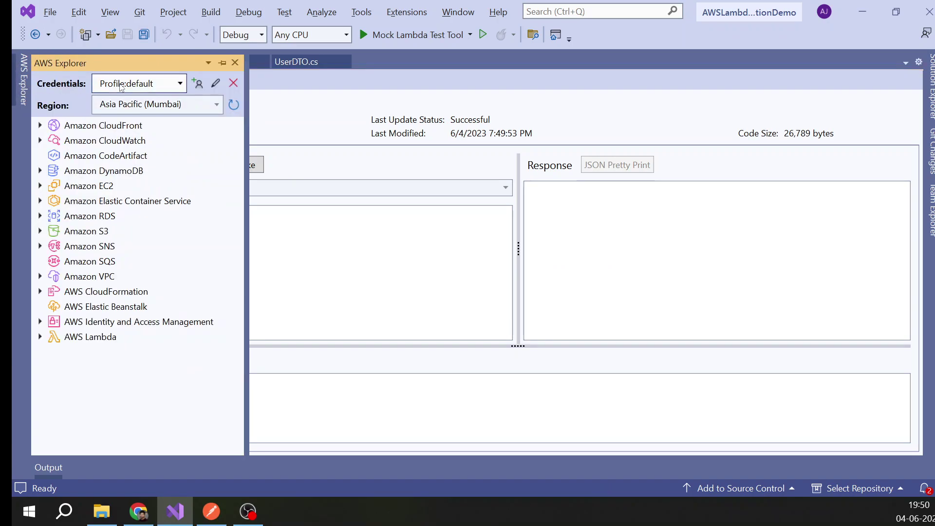
{"action": "left_click", "coordinate": [222, 63]}
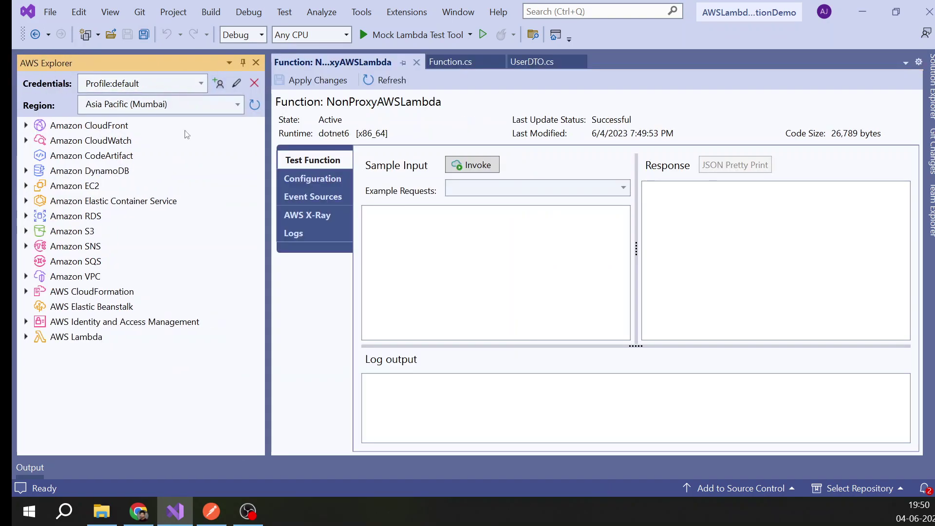
{"action": "left_click", "coordinate": [26, 336]}
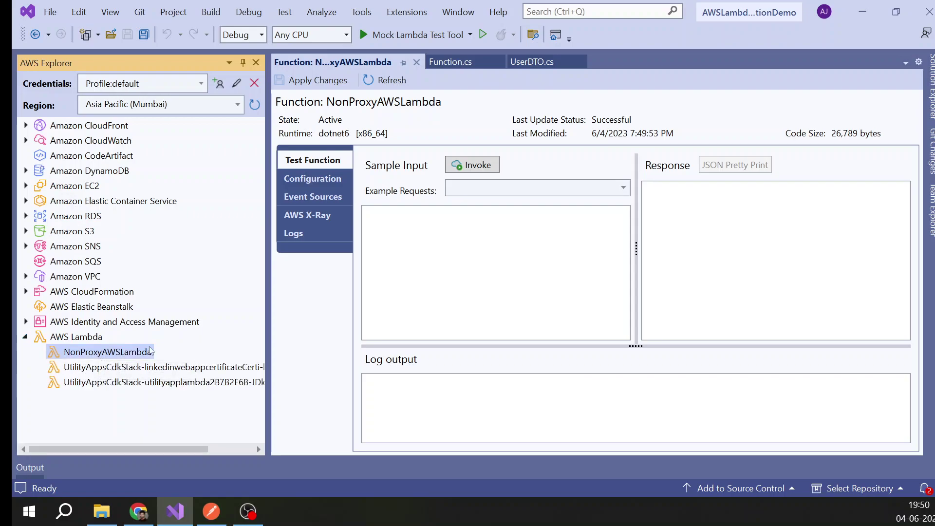
{"action": "key", "text": "alt+Tab"}
{"action": "left_click", "coordinate": [739, 71]}
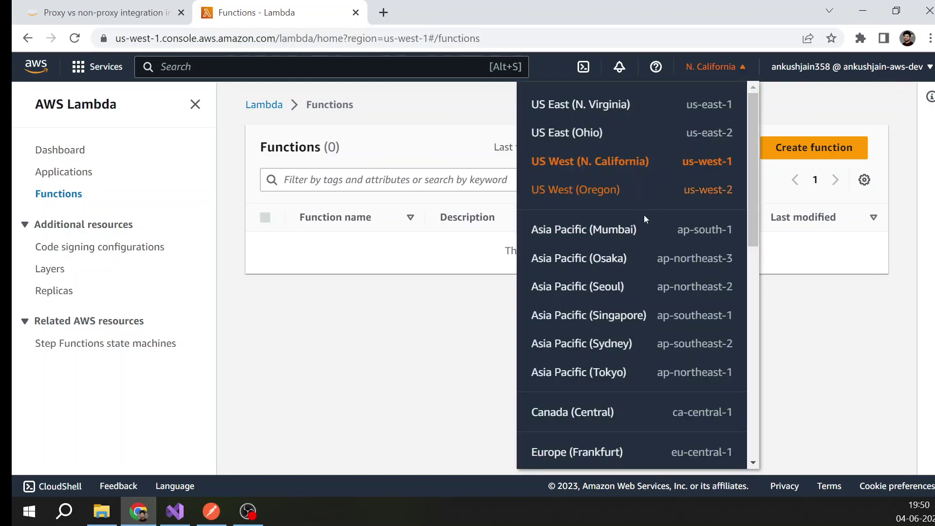
Switch to Asia Pacific (Mumbai), open NonProxyAWSLambda, then go to API Gateway via 'apig'.
{"action": "left_click", "coordinate": [616, 227]}
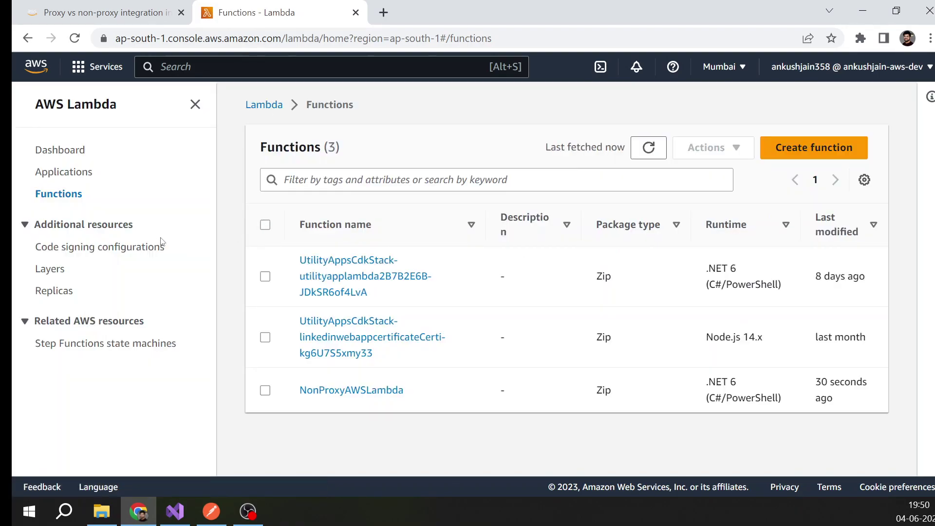
{"action": "left_click", "coordinate": [348, 392]}
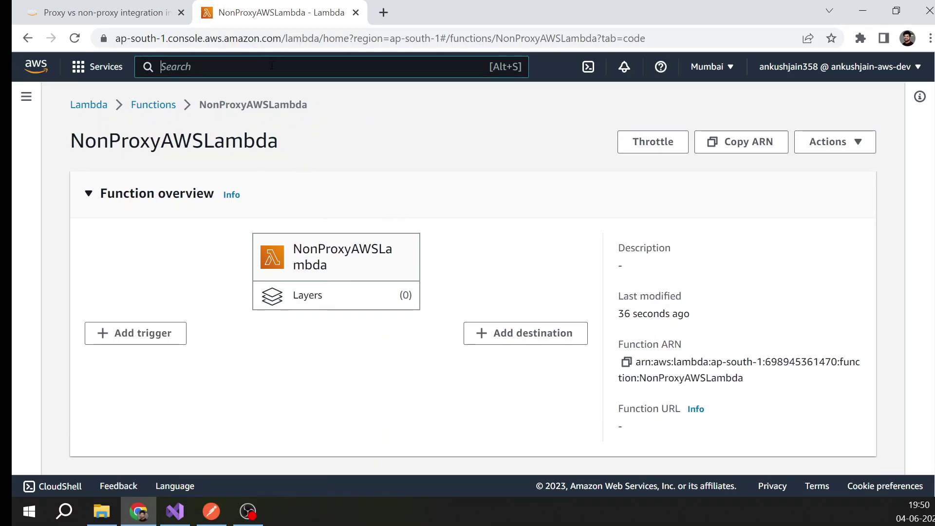
{"action": "type", "text": "apig"}
{"action": "left_click", "coordinate": [397, 207]}
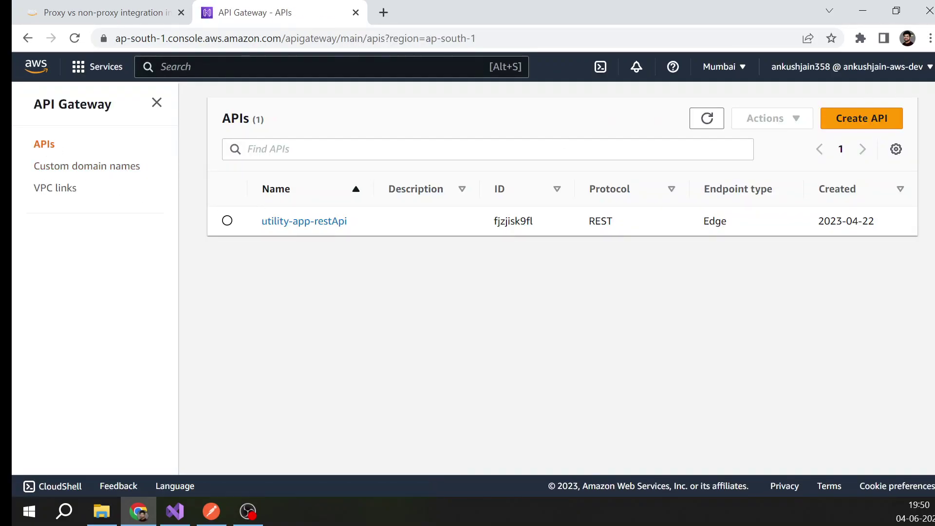
Build a new REST API named IntegrationDemoAPI with a Regional endpoint type.
{"action": "left_click", "coordinate": [869, 122]}
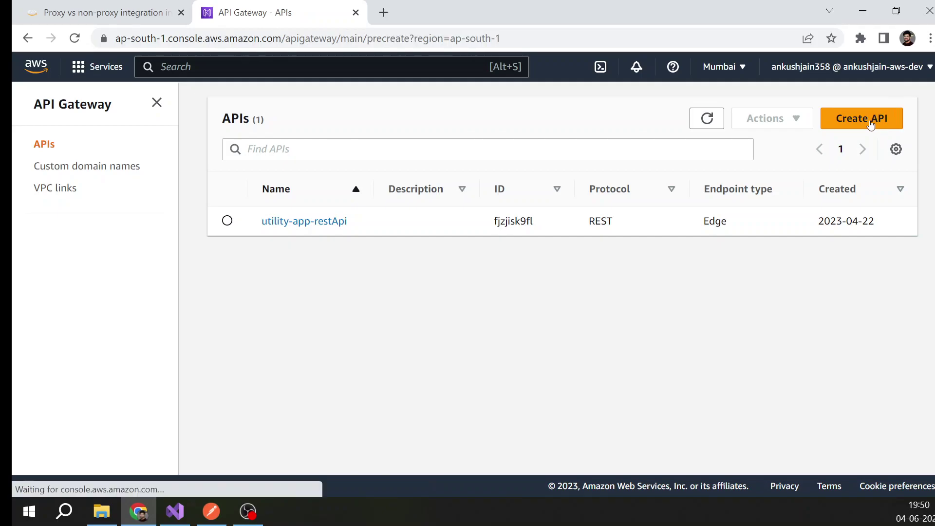
{"action": "scroll", "coordinate": [253, 289], "scroll_direction": "down", "scroll_amount": 6}
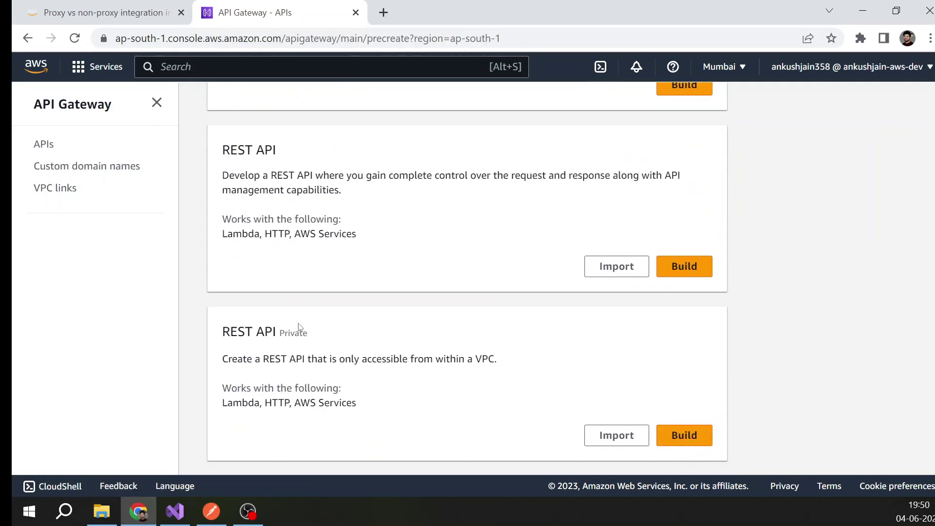
{"action": "left_click", "coordinate": [687, 434]}
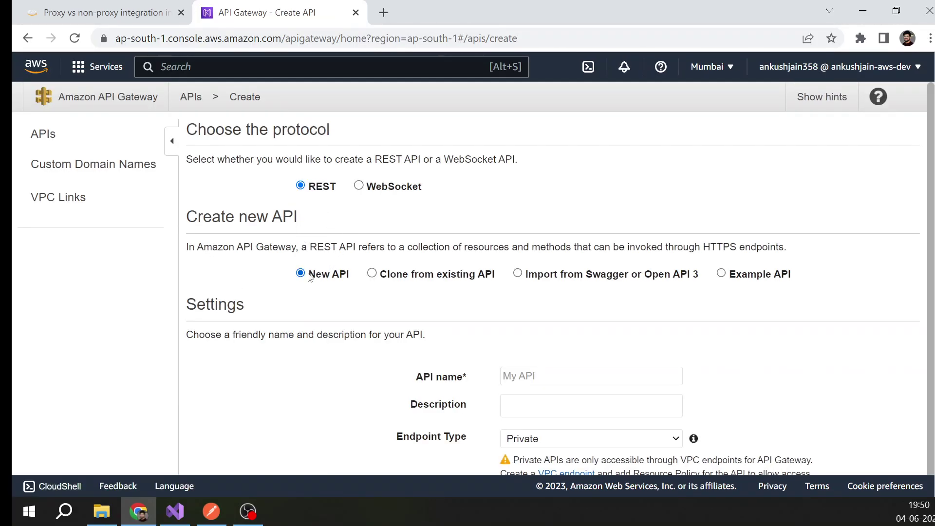
{"action": "scroll", "coordinate": [309, 277], "scroll_direction": "down", "scroll_amount": 2}
{"action": "left_click", "coordinate": [512, 261]}
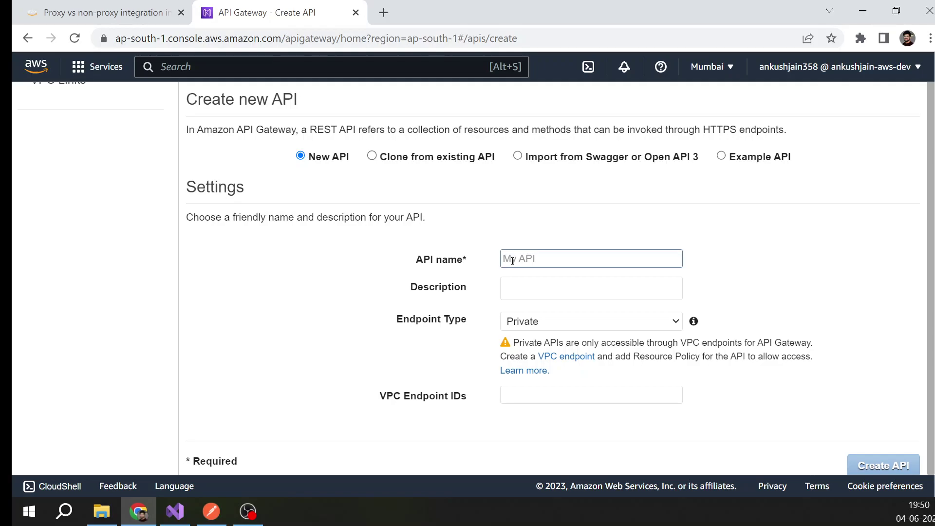
{"action": "type", "text": "l"}
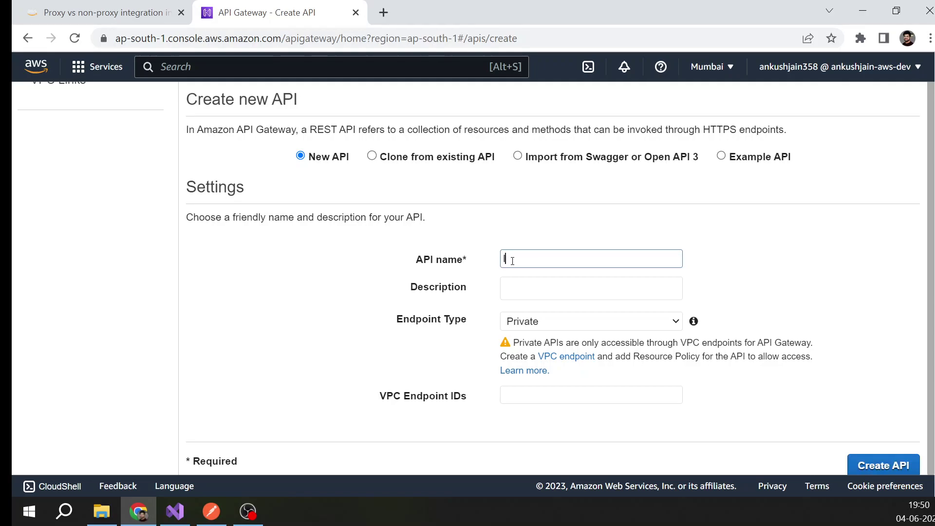
{"action": "type", "text": "ntegrationDemoAPI"}
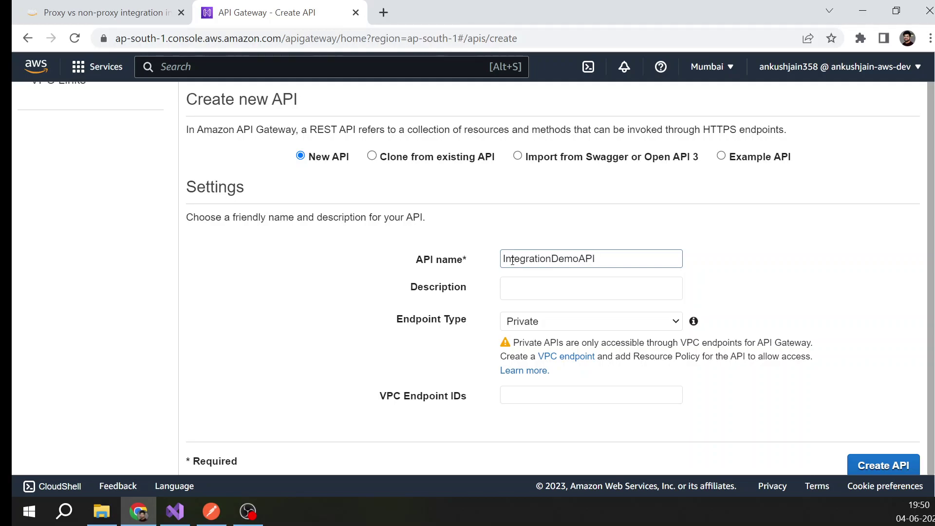
{"action": "left_click", "coordinate": [556, 323]}
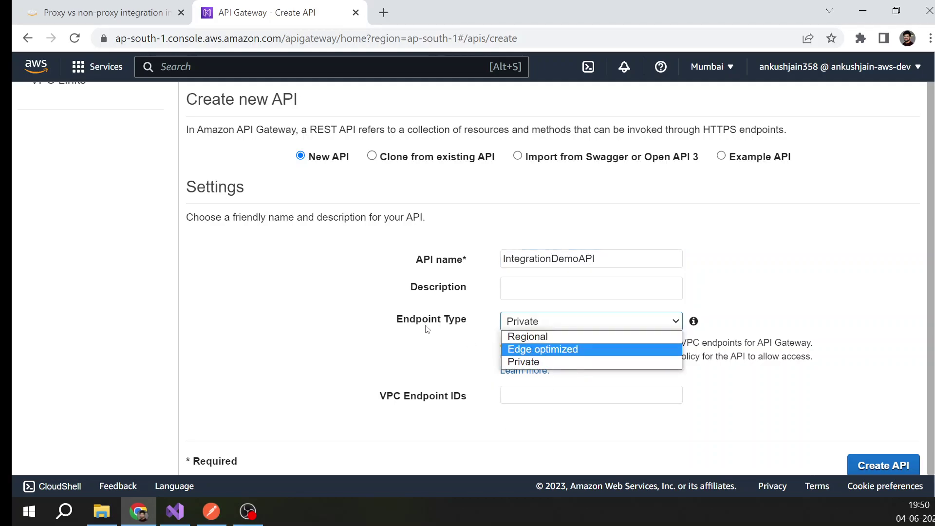
{"action": "left_click", "coordinate": [521, 337]}
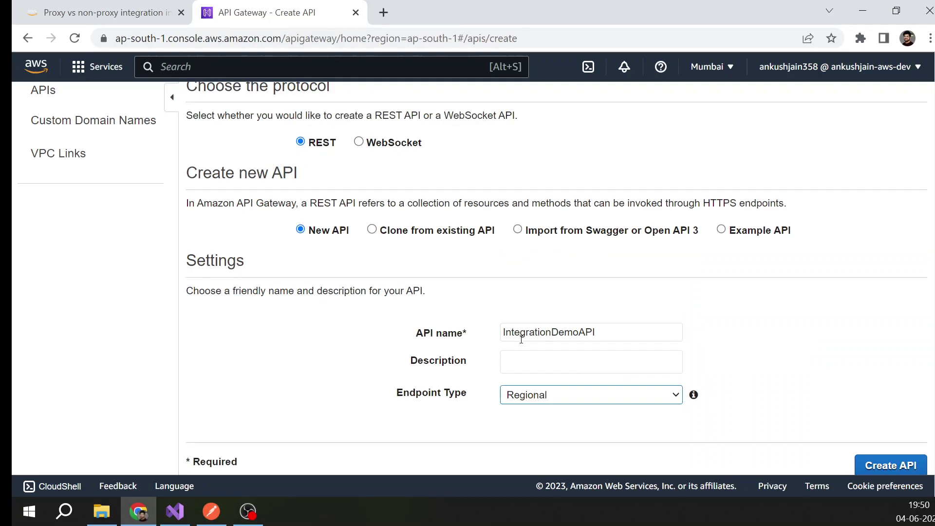
{"action": "left_click", "coordinate": [898, 466]}
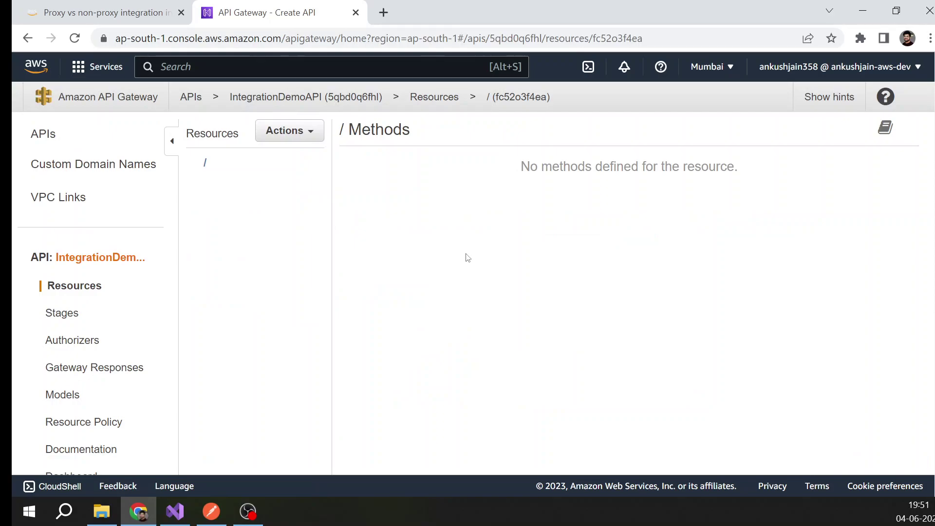
Start a new child resource under the root and name it non-proxy-api.
{"action": "left_click", "coordinate": [278, 136]}
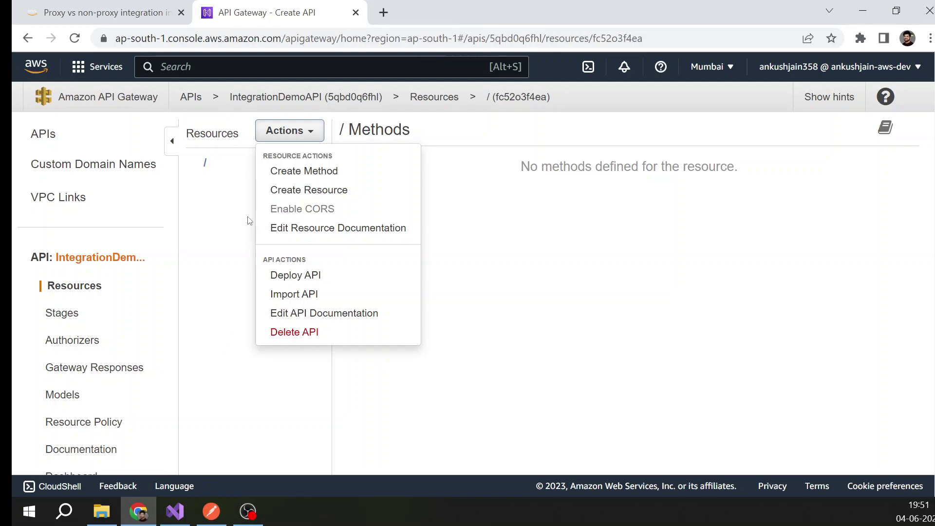
{"action": "left_click", "coordinate": [303, 193]}
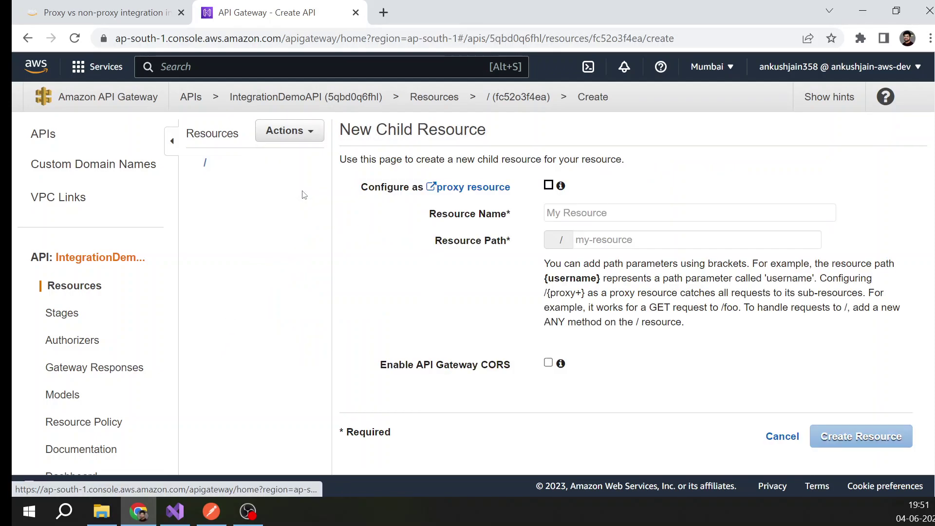
{"action": "left_click", "coordinate": [566, 207]}
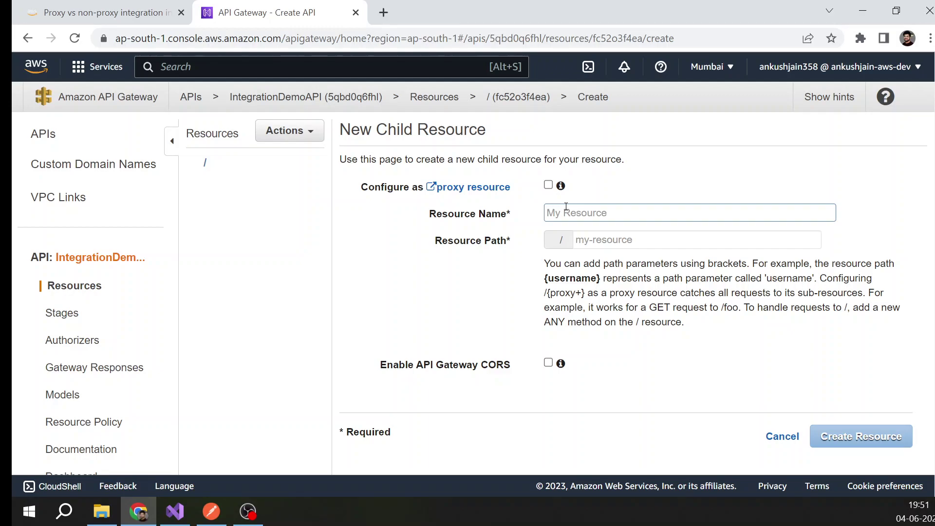
{"action": "type", "text": "NON"}
{"action": "key", "text": "ctrl+a"}
{"action": "type", "text": "n"}
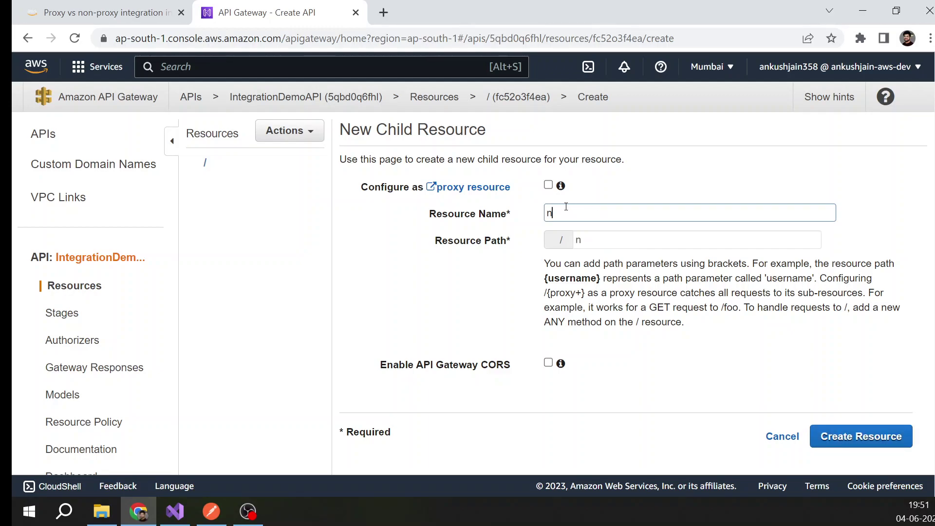
{"action": "type", "text": "on-proxy-api"}
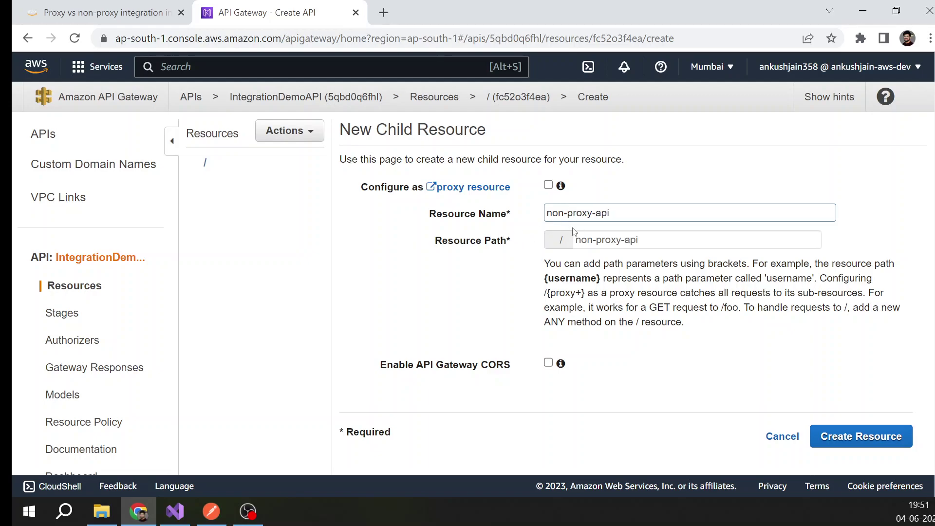
Confirm the /non-proxy-api resource path and create the resource.
{"action": "left_click_drag", "start_coordinate": [638, 239], "coordinate": [567, 243]}
{"action": "left_click", "coordinate": [639, 227]}
{"action": "left_click_drag", "start_coordinate": [642, 240], "coordinate": [554, 242]}
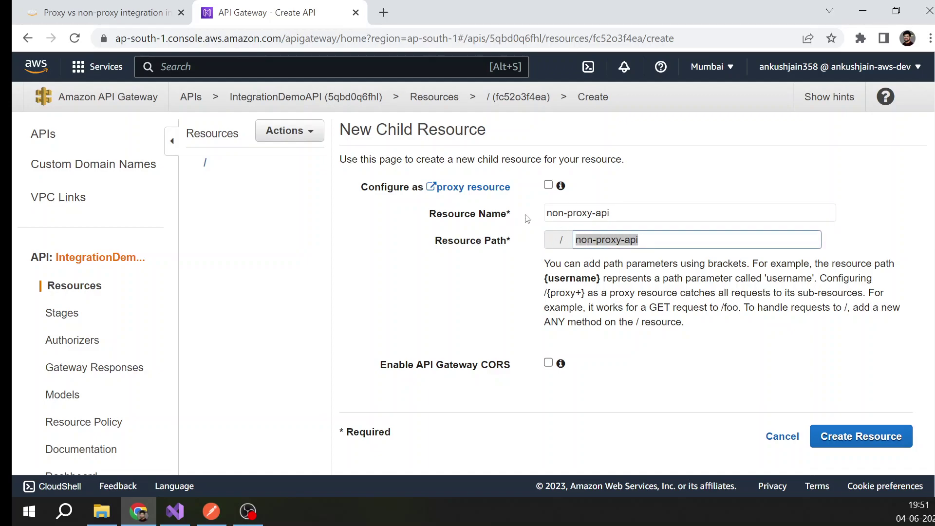
{"action": "left_click_drag", "start_coordinate": [629, 220], "coordinate": [529, 224]}
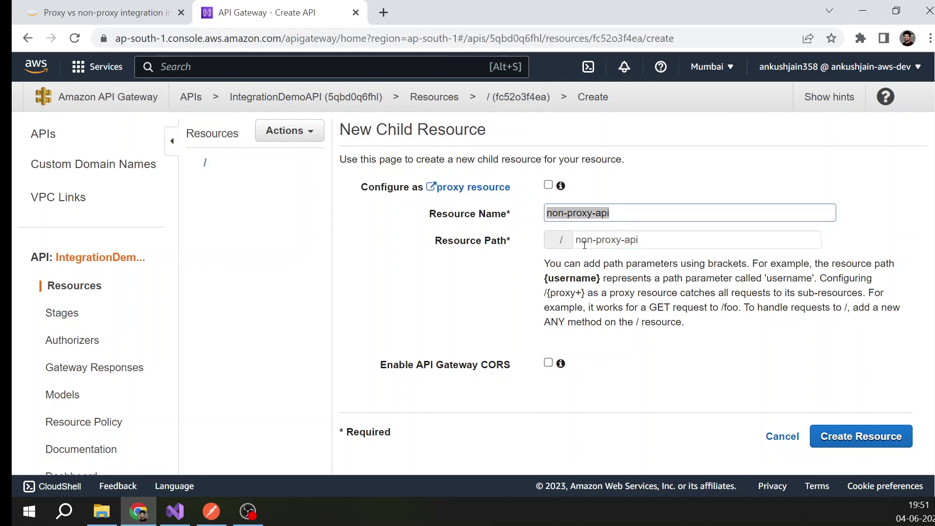
{"action": "left_click_drag", "start_coordinate": [621, 217], "coordinate": [539, 223]}
{"action": "left_click_drag", "start_coordinate": [640, 239], "coordinate": [558, 240]}
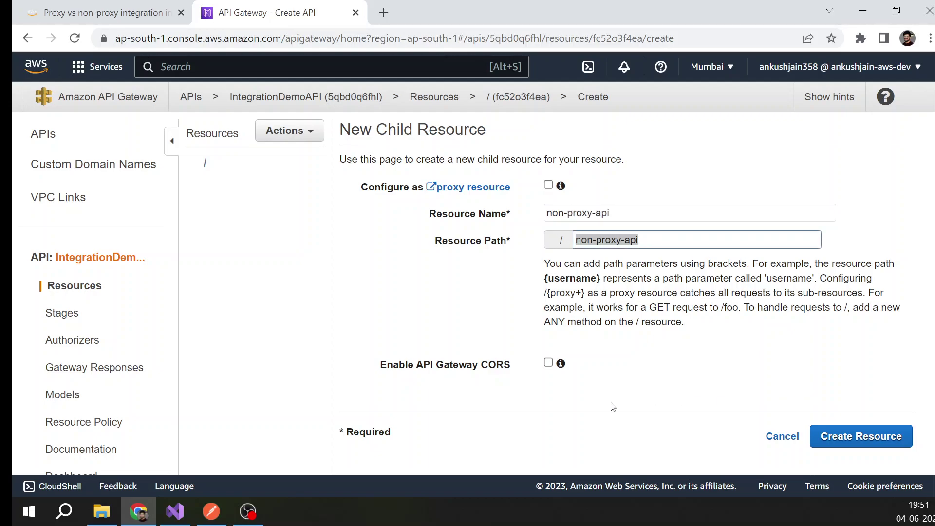
{"action": "left_click", "coordinate": [868, 444]}
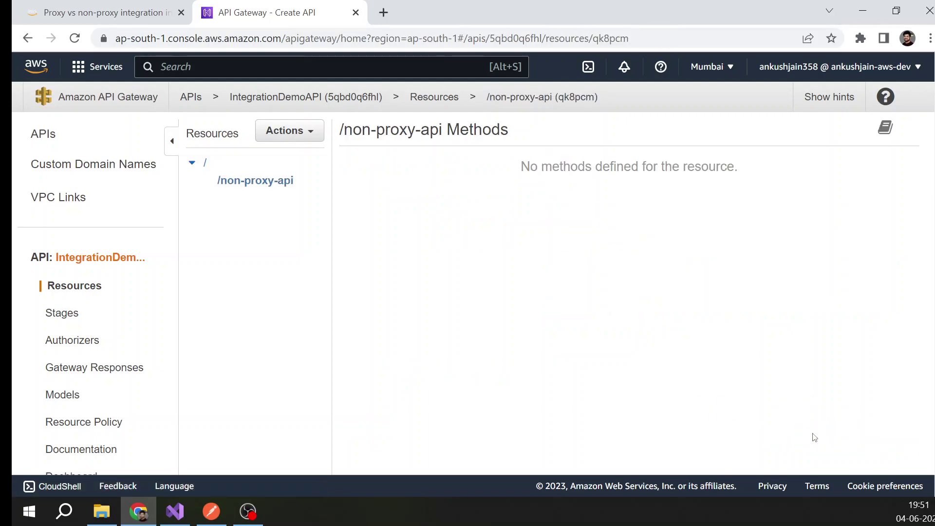
Add a POST method to the /non-proxy-api resource.
{"action": "left_click", "coordinate": [269, 186]}
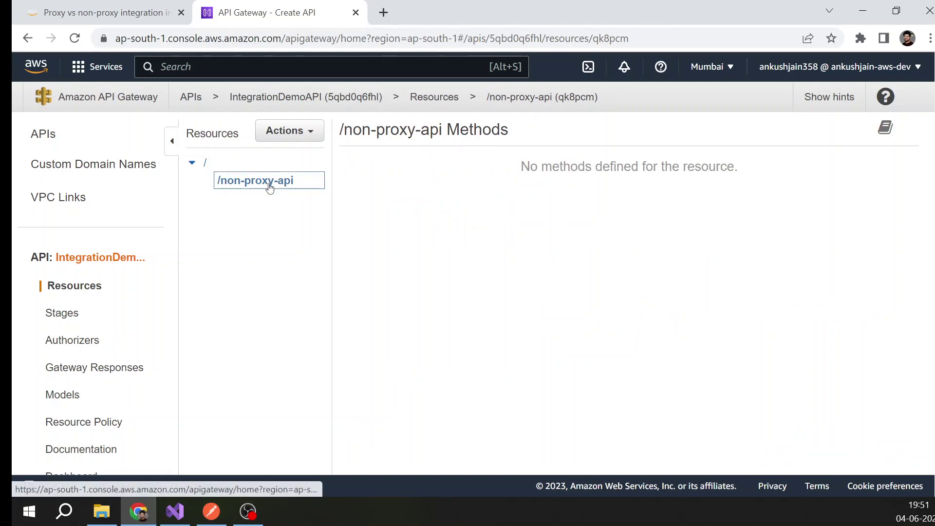
{"action": "left_click", "coordinate": [287, 131]}
{"action": "left_click", "coordinate": [282, 172]}
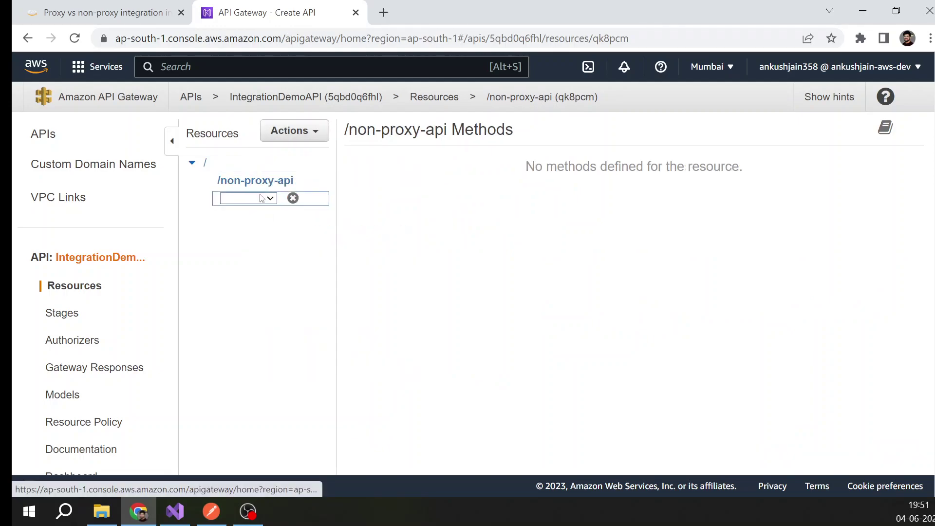
{"action": "left_click", "coordinate": [261, 198]}
{"action": "left_click", "coordinate": [240, 285]}
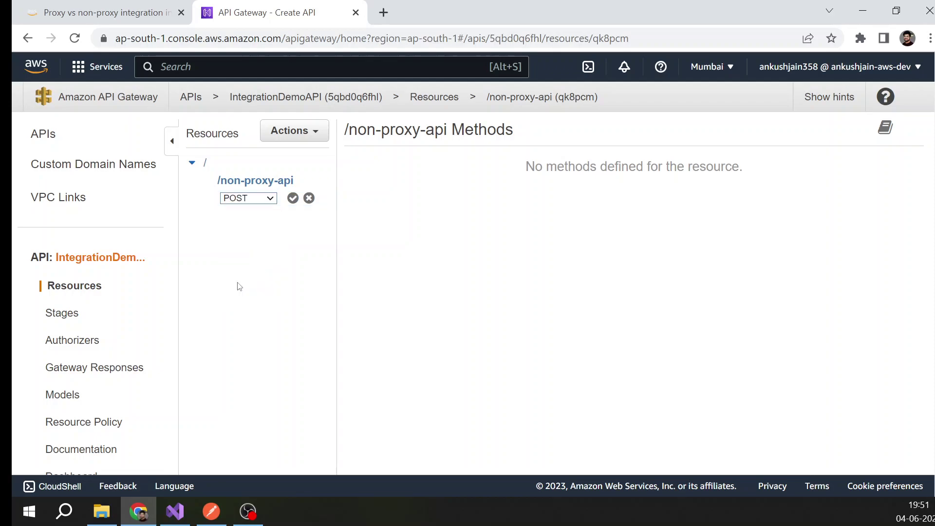
{"action": "left_click", "coordinate": [293, 198]}
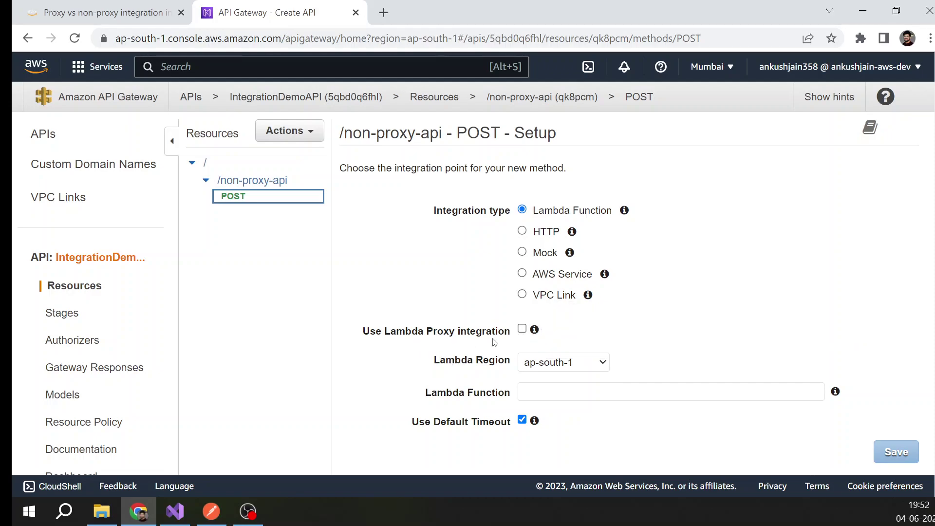
Integrate POST with the NonProxyAWSLambda function, save, and grant API Gateway invoke permission.
{"action": "scroll", "coordinate": [681, 339], "scroll_direction": "down", "scroll_amount": 1}
{"action": "left_click", "coordinate": [582, 319]}
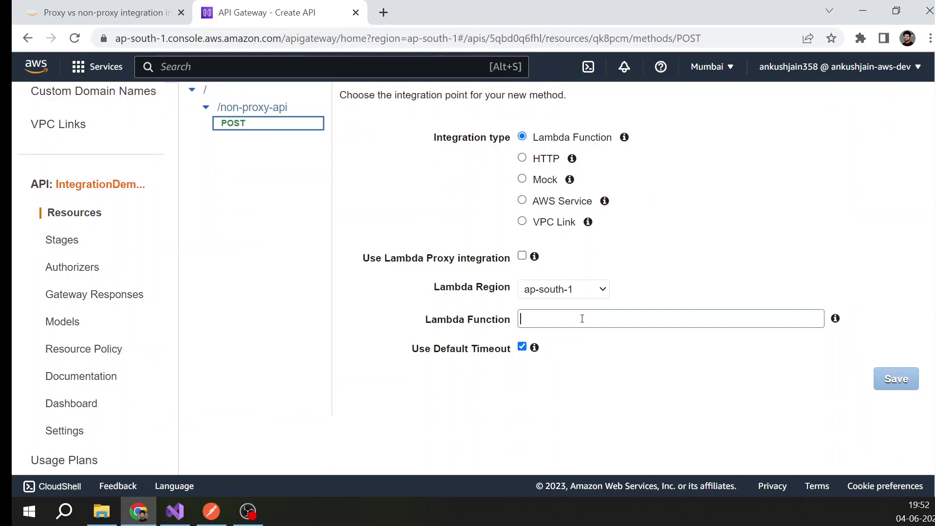
{"action": "type", "text": "no"}
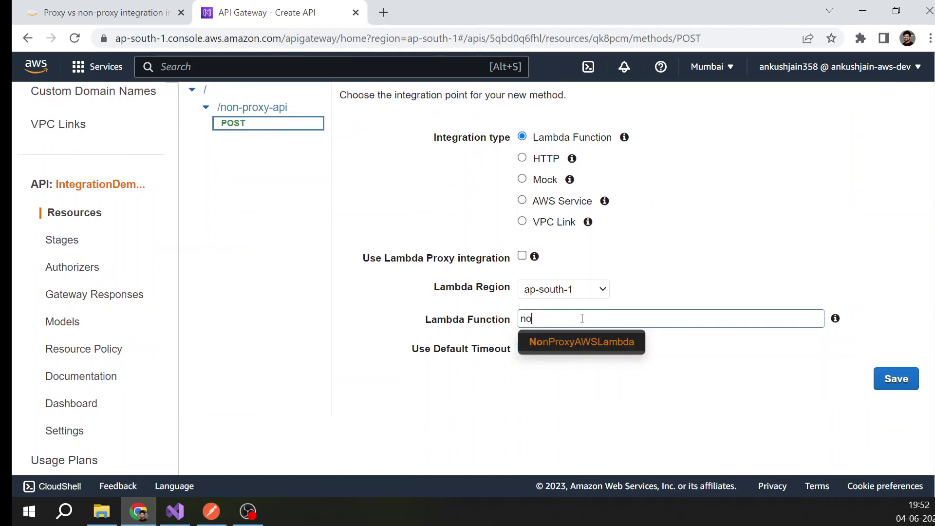
{"action": "left_click", "coordinate": [584, 347]}
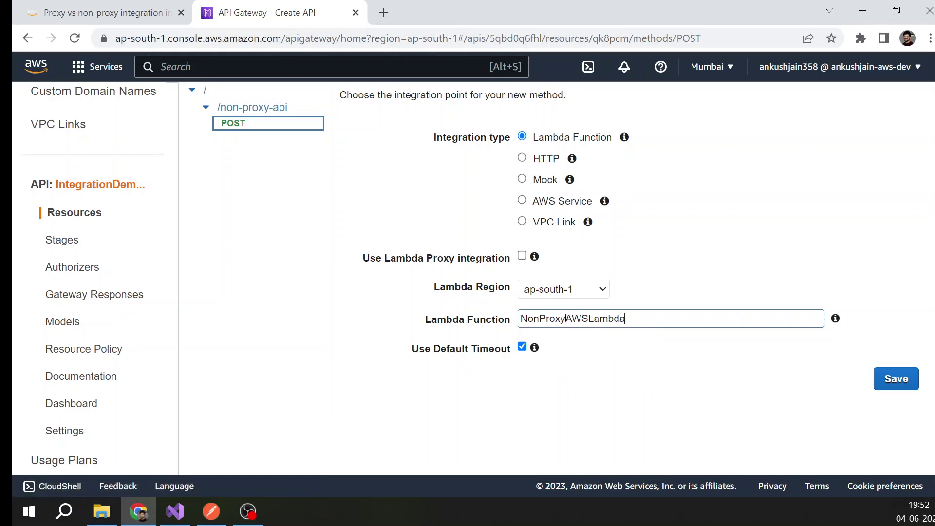
{"action": "left_click", "coordinate": [895, 382]}
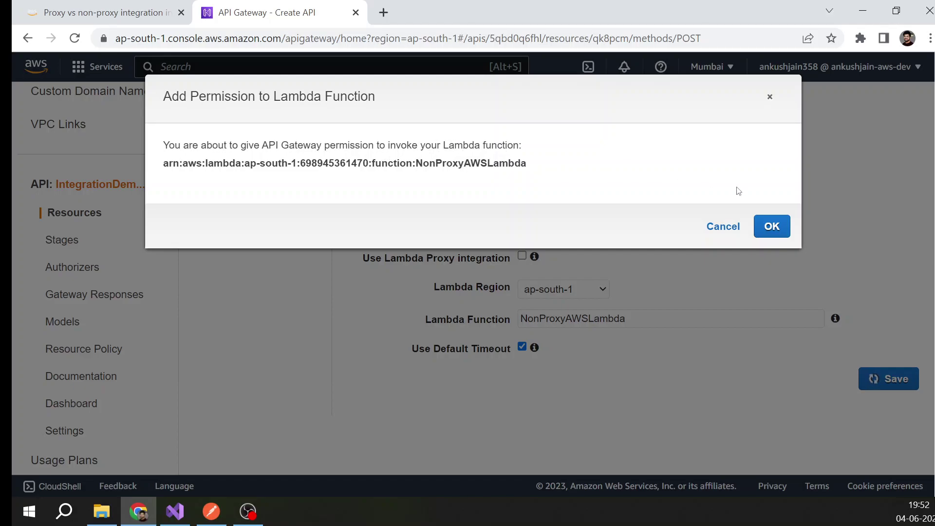
{"action": "left_click", "coordinate": [772, 226]}
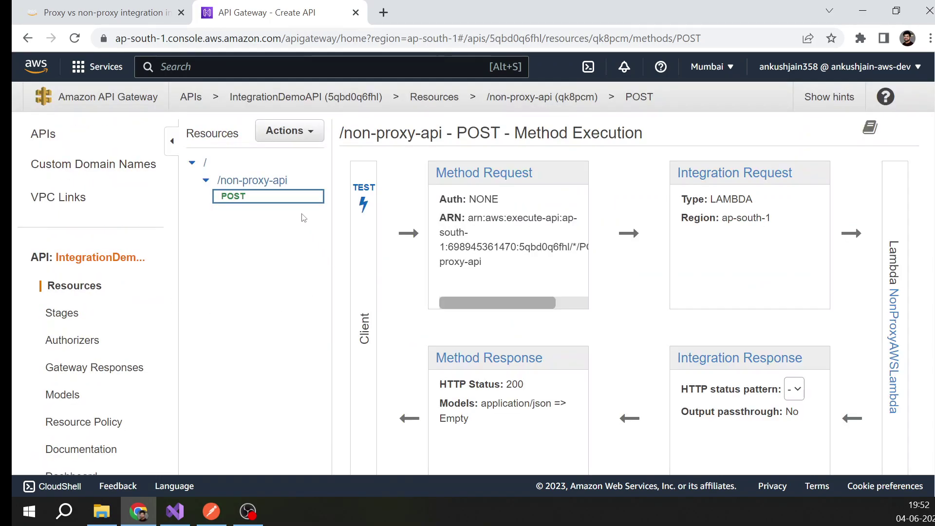
{"action": "left_click", "coordinate": [299, 136]}
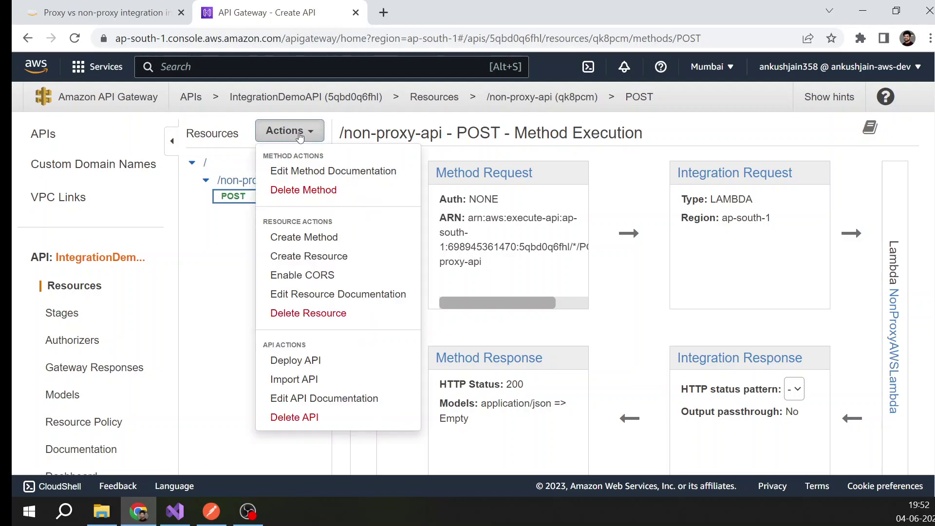
Deploy IntegrationDemoAPI to a new stage named DEV.
{"action": "left_click", "coordinate": [299, 363]}
{"action": "left_click", "coordinate": [507, 197]}
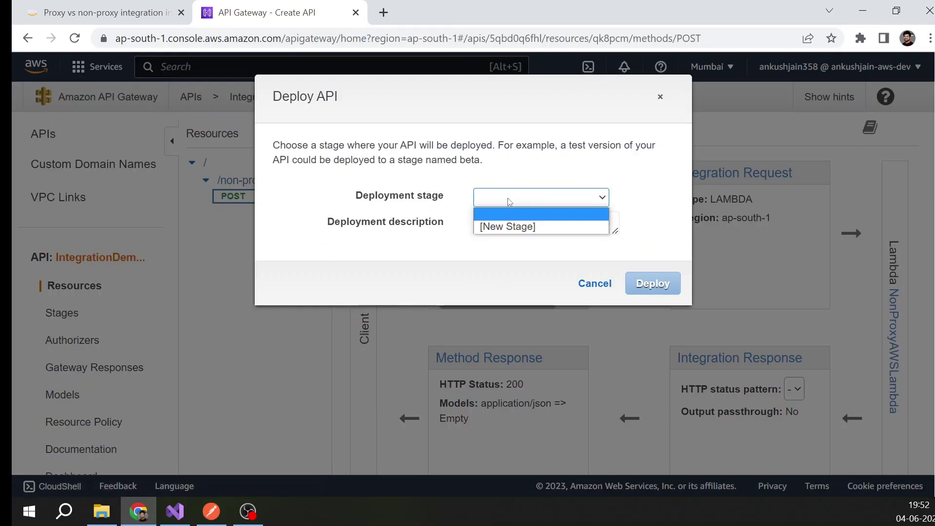
{"action": "left_click", "coordinate": [507, 227]}
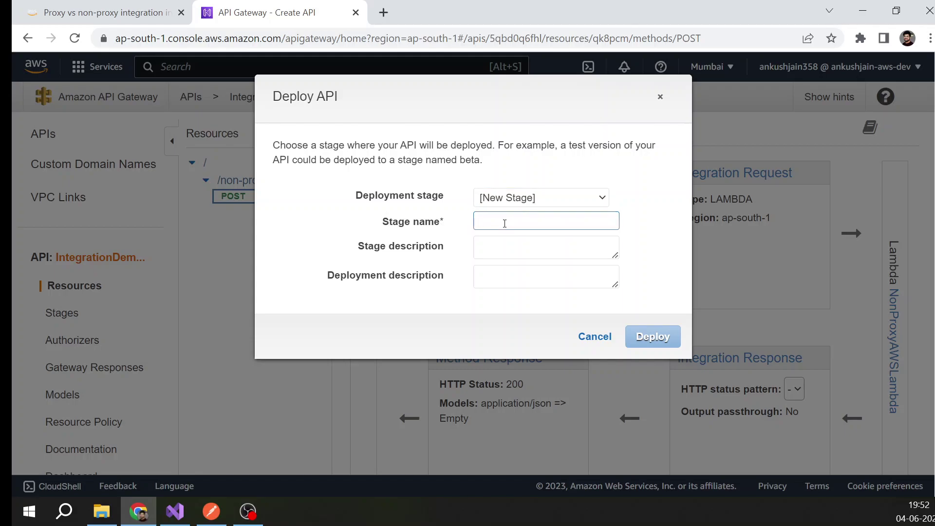
{"action": "type", "text": "DEV"}
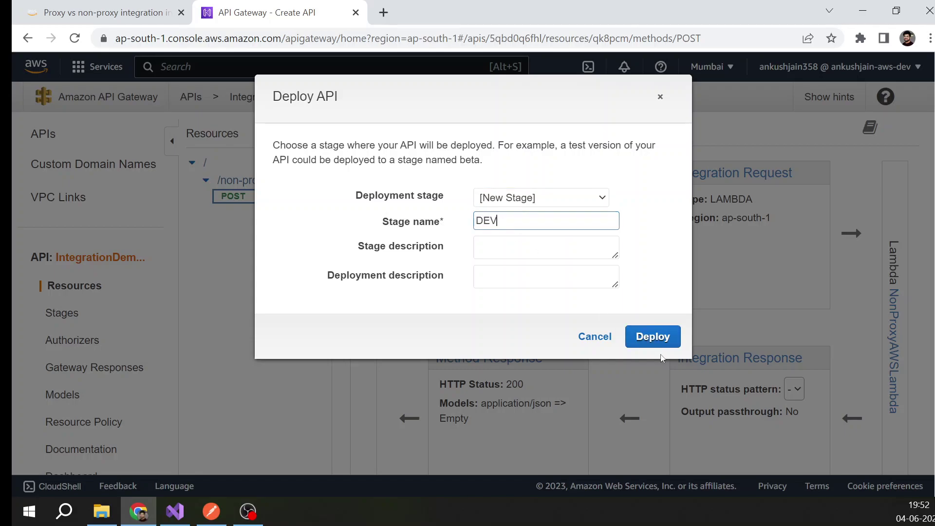
{"action": "left_click", "coordinate": [653, 336]}
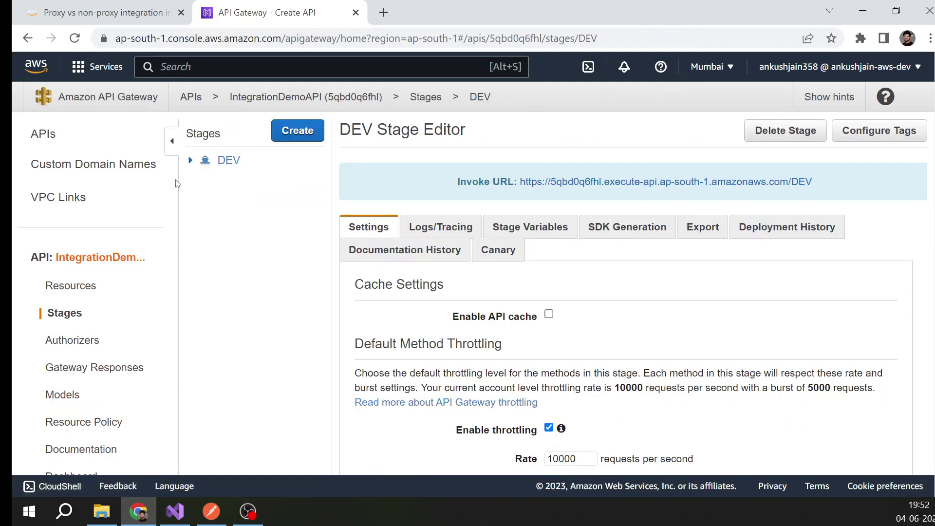
Browse the DEV stage tree down to /non-proxy-api and back to stage settings.
{"action": "left_click", "coordinate": [191, 160]}
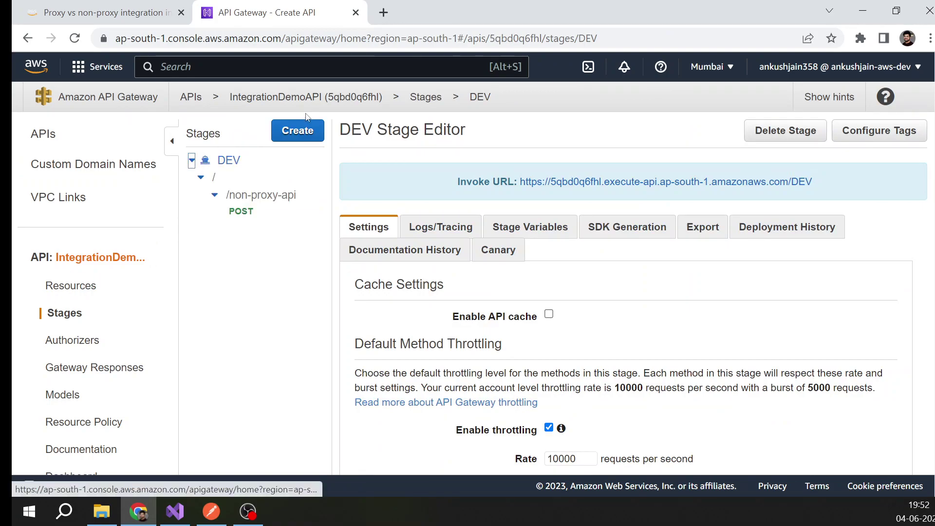
{"action": "left_click", "coordinate": [254, 197]}
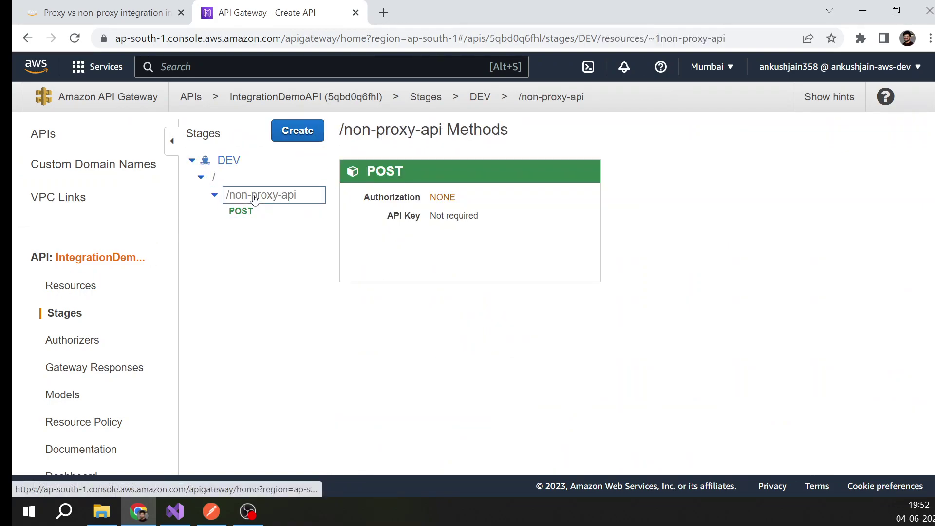
{"action": "left_click", "coordinate": [229, 161]}
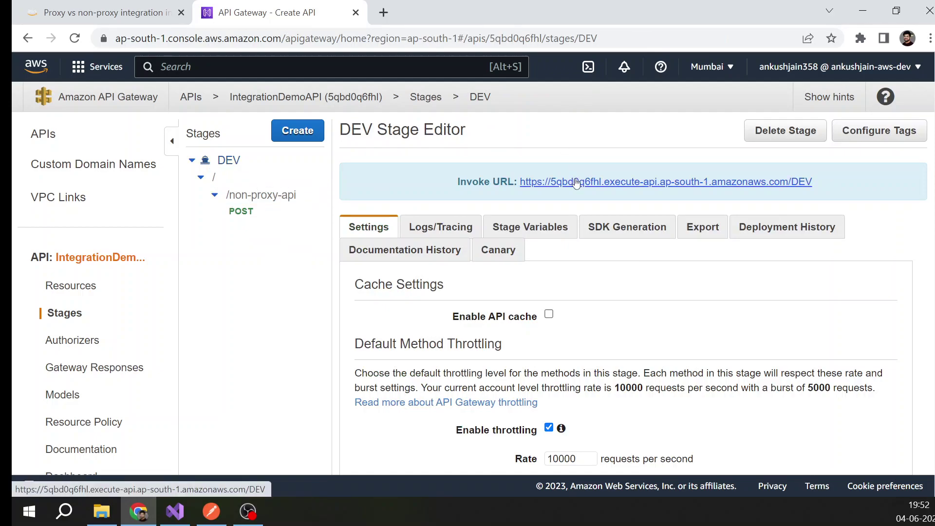
Open the DEV root invoke URL in a new tab to see its response.
{"action": "middle_click", "coordinate": [794, 187]}
{"action": "left_click", "coordinate": [477, 4]}
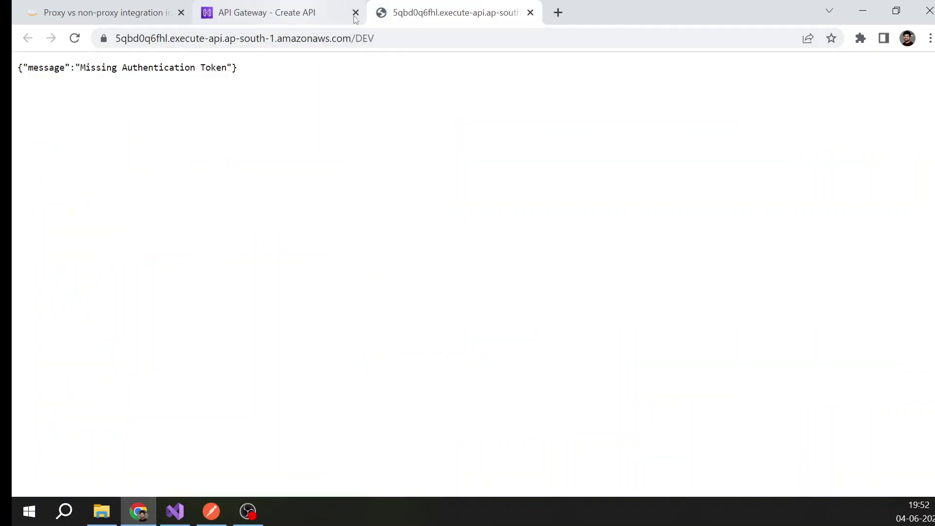
{"action": "left_click_drag", "start_coordinate": [375, 39], "coordinate": [326, 49]}
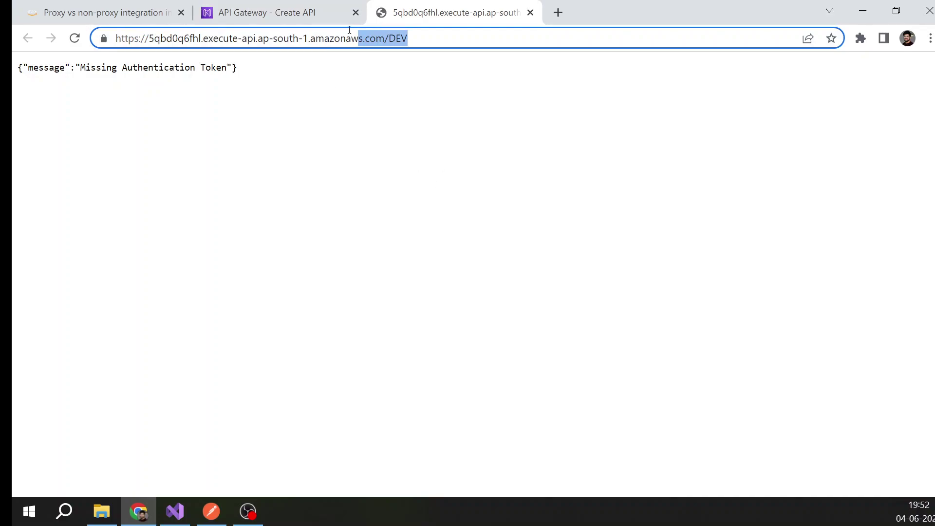
{"action": "left_click", "coordinate": [296, 19]}
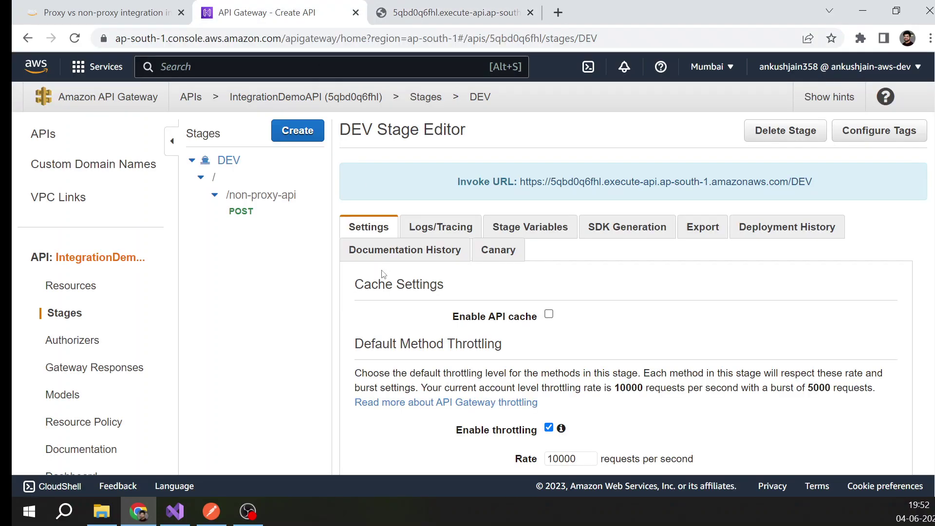
Copy the invoke URL of the DEV POST /non-proxy-api method and switch to Postman.
{"action": "left_click", "coordinate": [271, 197]}
{"action": "left_click", "coordinate": [245, 212]}
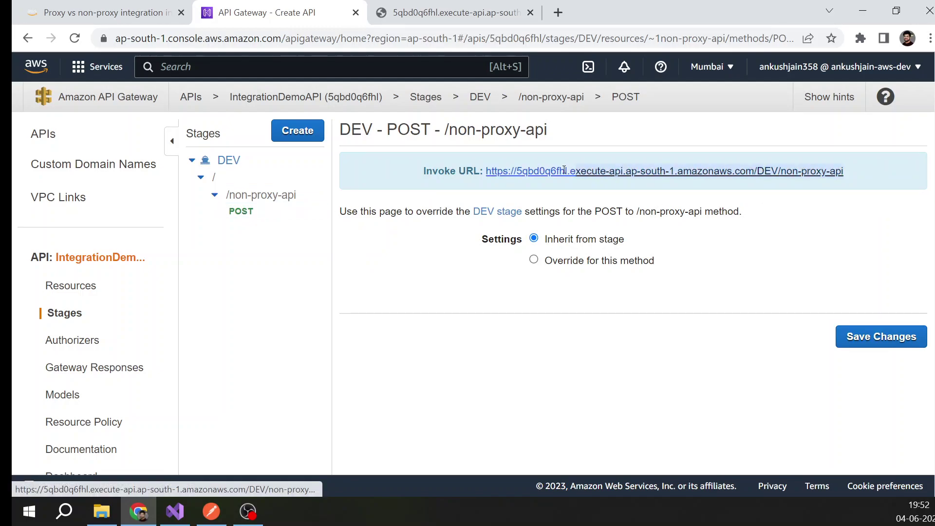
{"action": "right_click", "coordinate": [515, 175]}
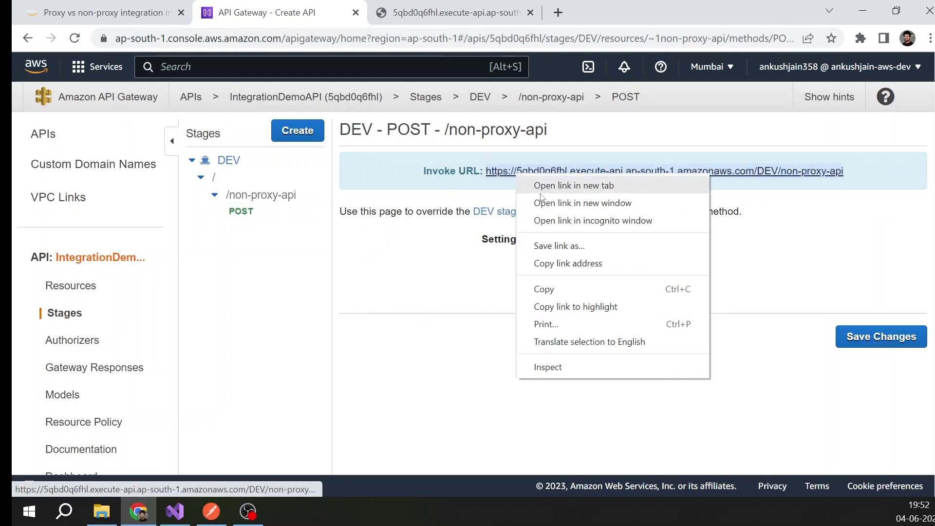
{"action": "left_click", "coordinate": [551, 289]}
{"action": "left_click", "coordinate": [211, 511]}
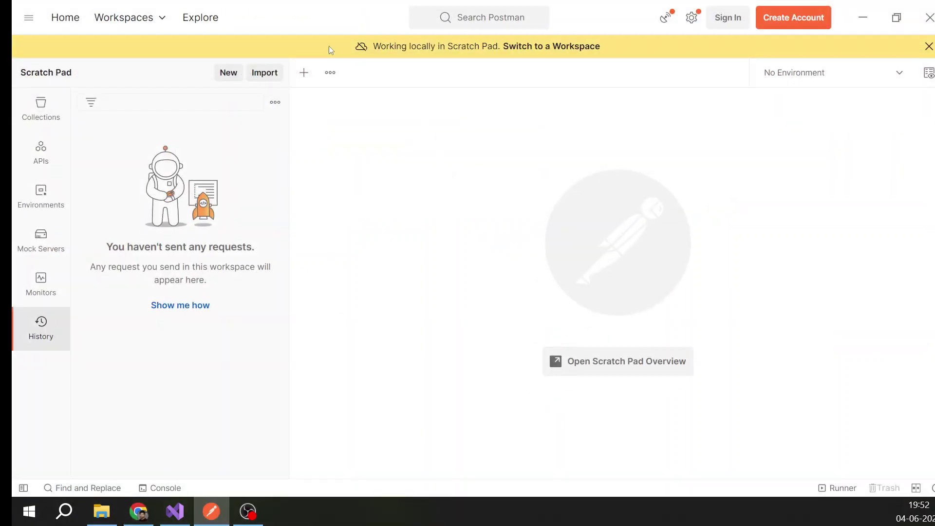
Create a new POST request to the pasted DEV /non-proxy-api URL with a raw body.
{"action": "left_click", "coordinate": [303, 72]}
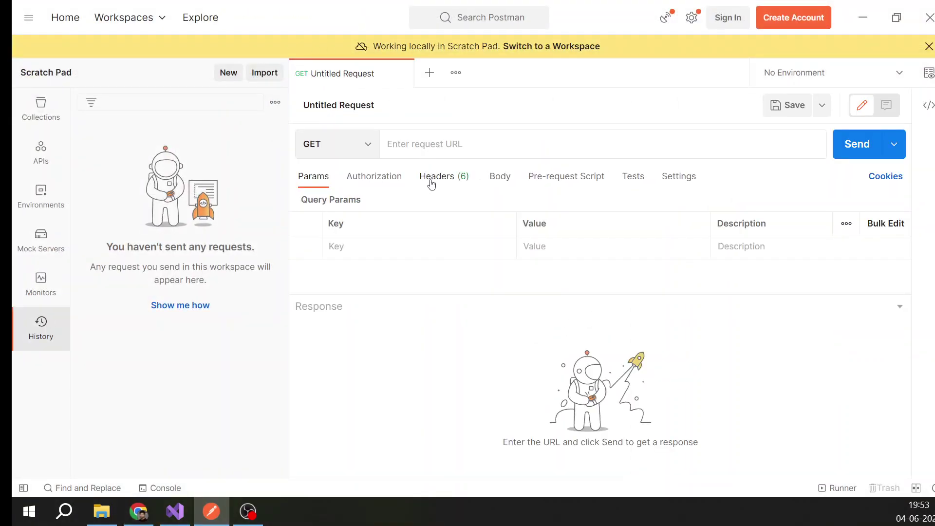
{"action": "key", "text": "ctrl+v"}
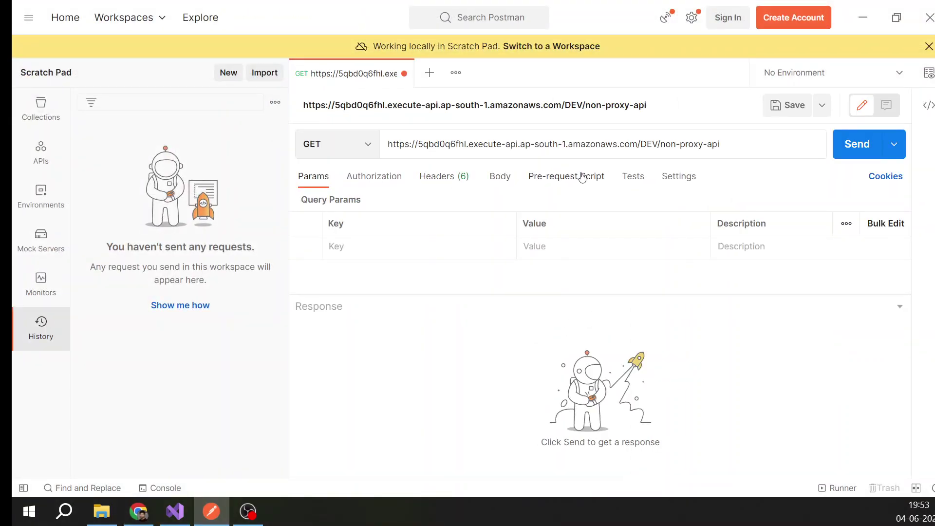
{"action": "left_click", "coordinate": [500, 176]}
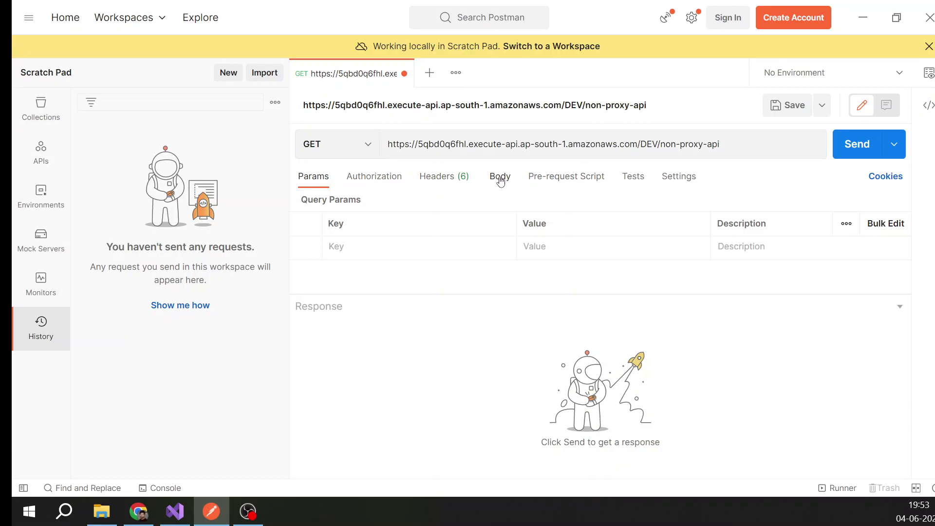
{"action": "left_click", "coordinate": [367, 144]}
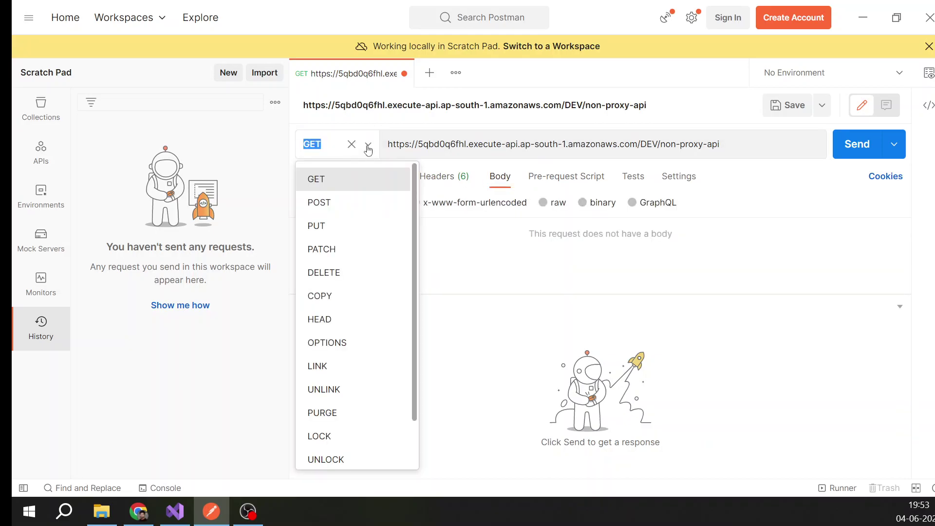
{"action": "left_click", "coordinate": [330, 204]}
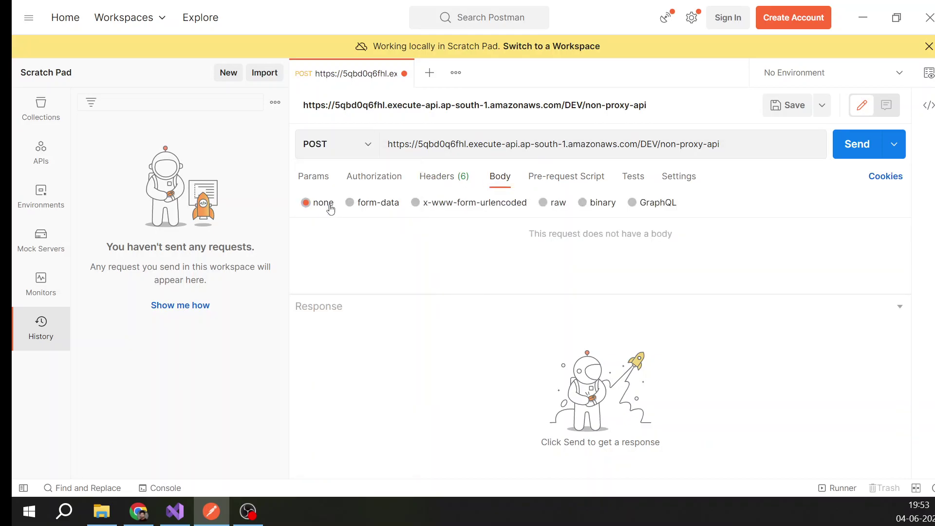
{"action": "left_click", "coordinate": [544, 203]}
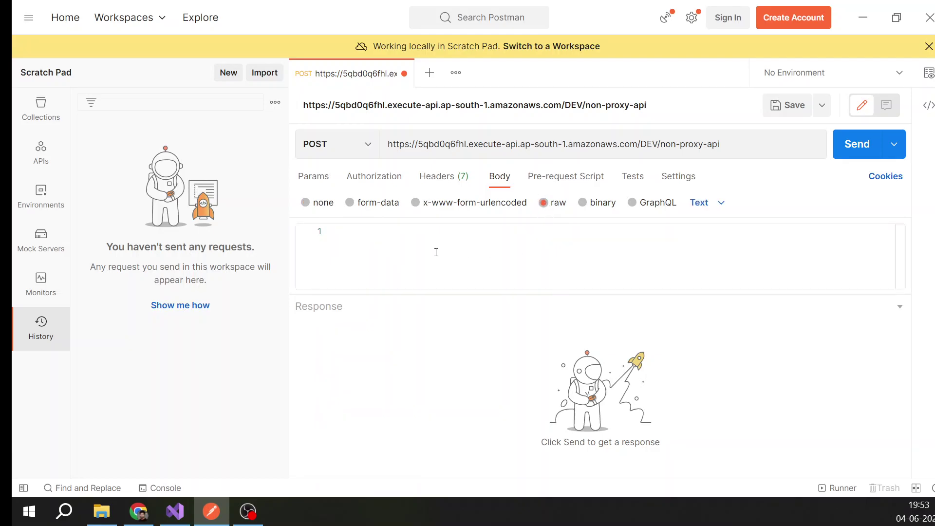
Check the Name property in UserDTO.cs, then return to edit the Postman request body.
{"action": "key", "text": "alt+Tab"}
{"action": "key", "text": "alt+Tab"}
{"action": "key", "text": "Tab"}
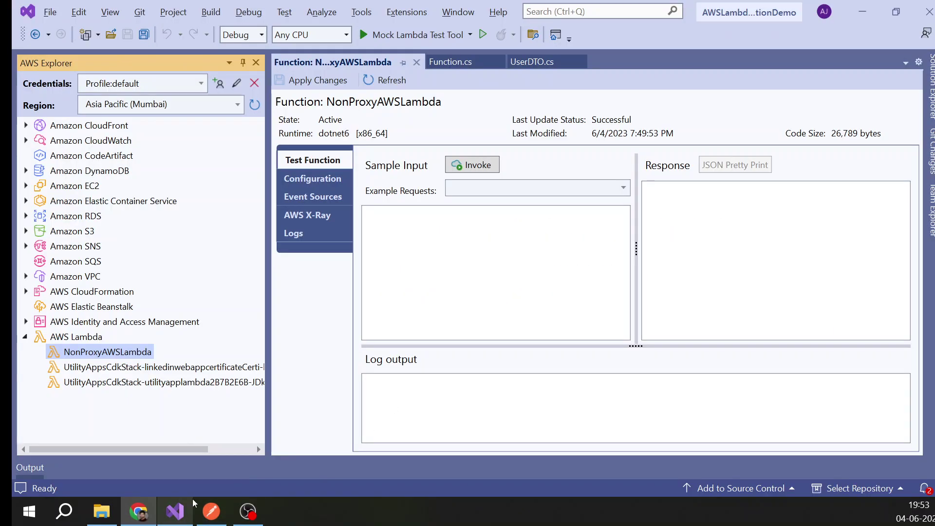
{"action": "left_click", "coordinate": [930, 85]}
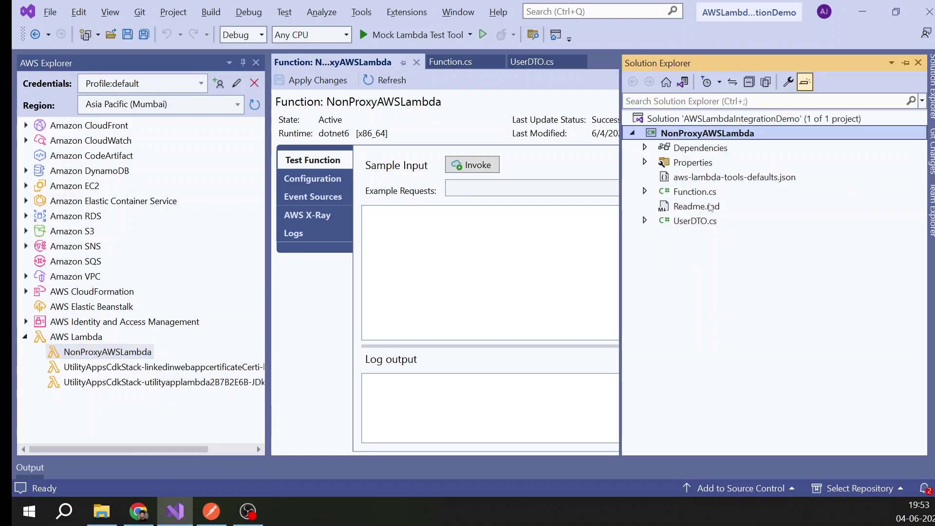
{"action": "left_click", "coordinate": [684, 222]}
{"action": "double_click", "coordinate": [684, 221]}
{"action": "left_click", "coordinate": [497, 239]}
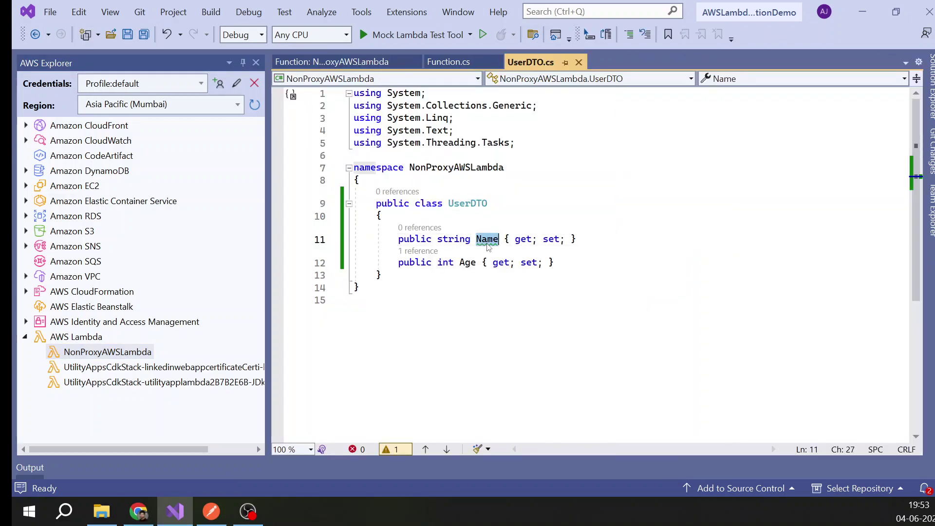
{"action": "left_click", "coordinate": [210, 512]}
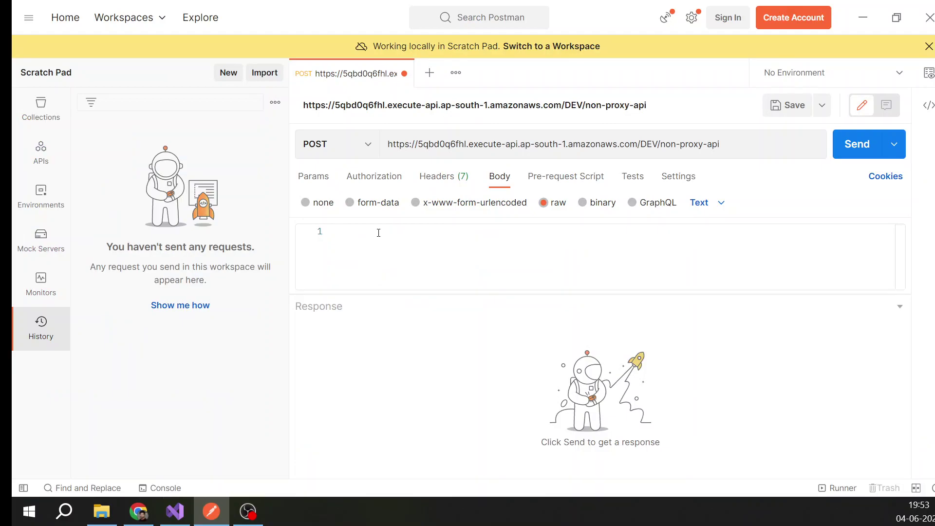
{"action": "left_click", "coordinate": [378, 232]}
Start the raw request body with a name field and set the body format to JSON.
{"action": "type", "text": "{"}
{"action": "key", "text": "Return"}
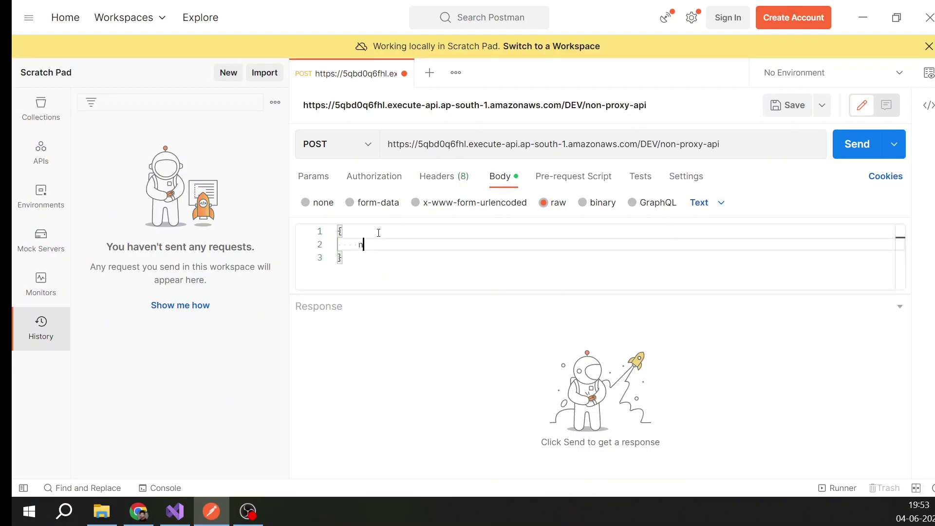
{"action": "type", "text": "name: \"\"Ankush"}
{"action": "left_click", "coordinate": [360, 248]}
{"action": "left_click", "coordinate": [700, 202]}
{"action": "left_click", "coordinate": [713, 273]}
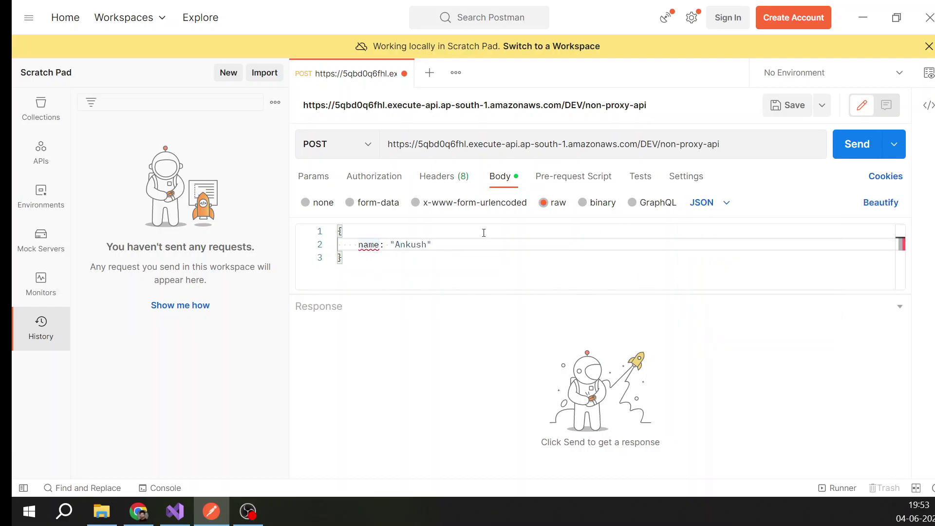
{"action": "left_click", "coordinate": [724, 203]}
{"action": "left_click", "coordinate": [728, 251]}
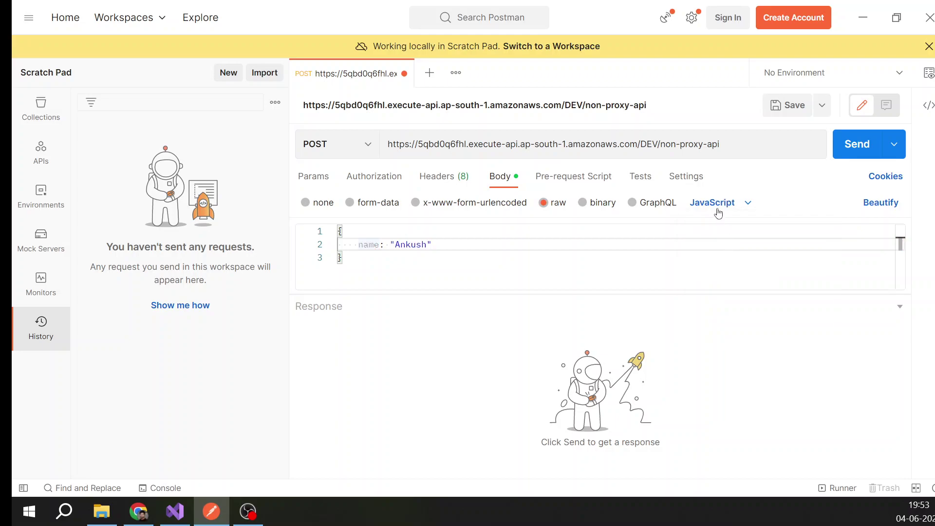
{"action": "left_click", "coordinate": [717, 213]}
{"action": "left_click", "coordinate": [716, 275]}
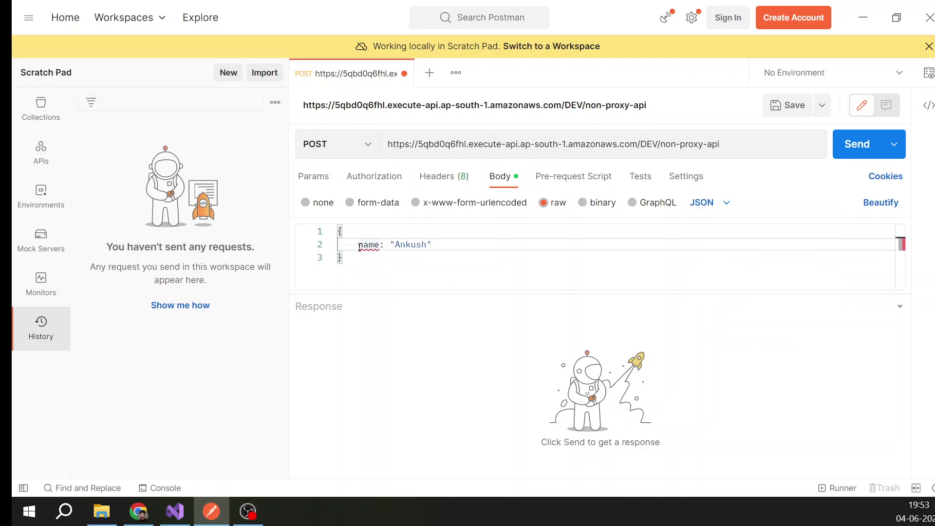
Fix the quotes around name and add an "age": 20 field to the JSON body.
{"action": "type", "text": "\"\""}
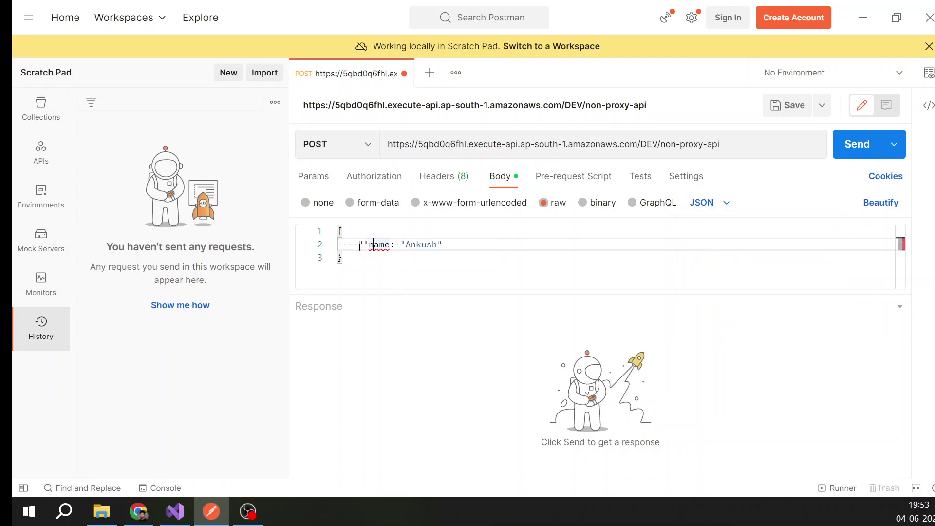
{"action": "key", "text": "BackSpace"}
{"action": "key", "text": "Right"}
{"action": "key", "text": "Right"}
{"action": "key", "text": "Right"}
{"action": "key", "text": "Right"}
{"action": "type", "text": "\""}
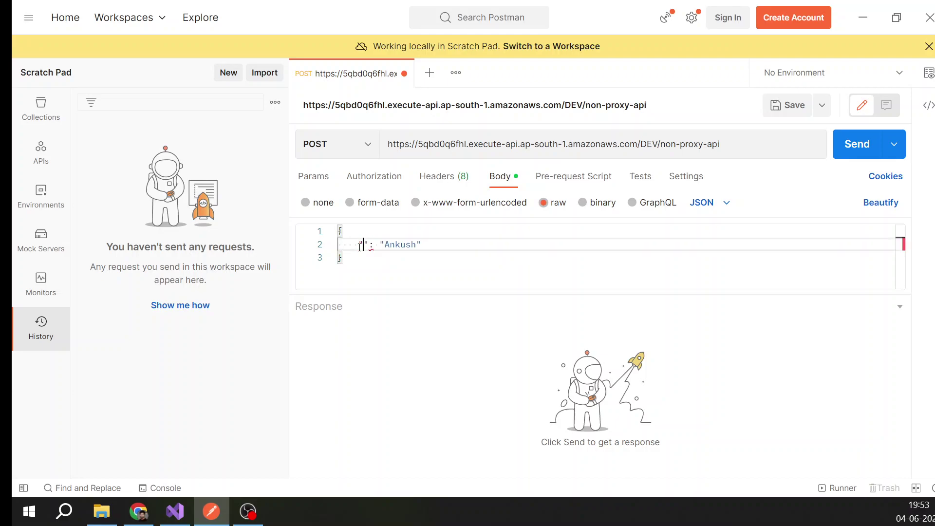
{"action": "key", "text": "End"}
{"action": "type", "text": ","}
{"action": "key", "text": "Return"}
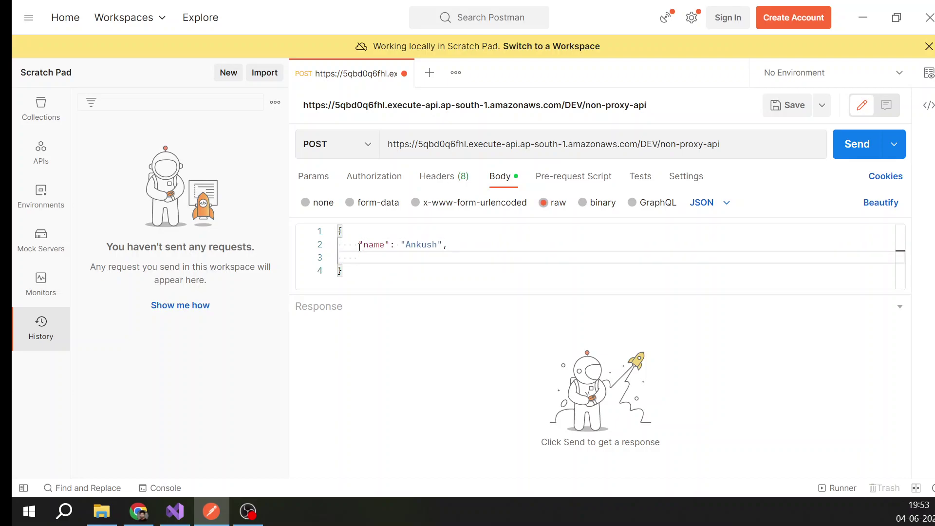
{"action": "type", "text": "\"age"}
{"action": "key", "text": "Up"}
{"action": "key", "text": "Down"}
{"action": "type", "text": "\": 20"}
Send the POST request and check the 200 OK response returning Age 30.
{"action": "left_click", "coordinate": [521, 274]}
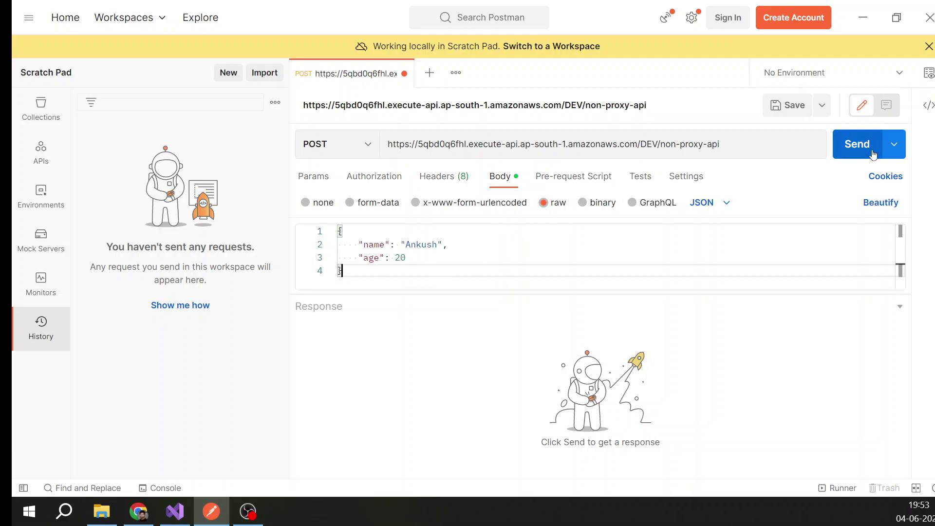
{"action": "left_click", "coordinate": [852, 146]}
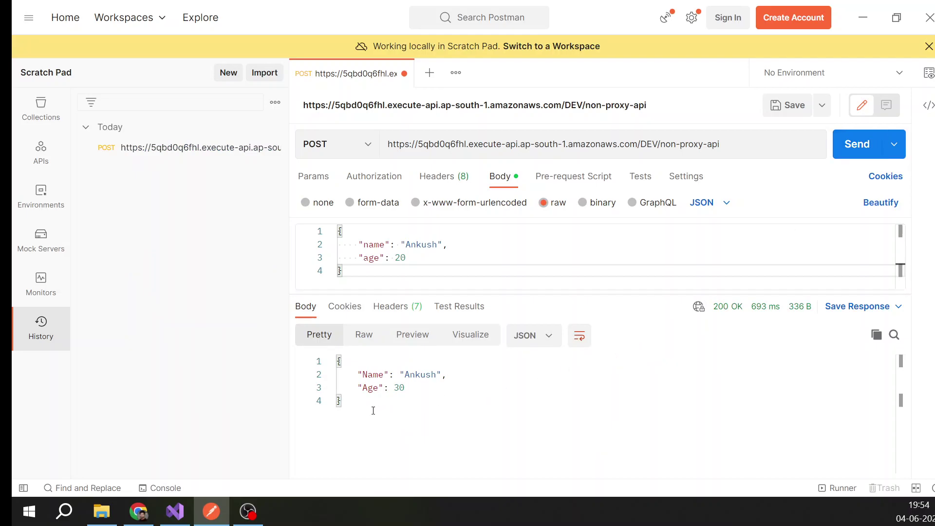
{"action": "left_click_drag", "start_coordinate": [373, 411], "coordinate": [330, 362]}
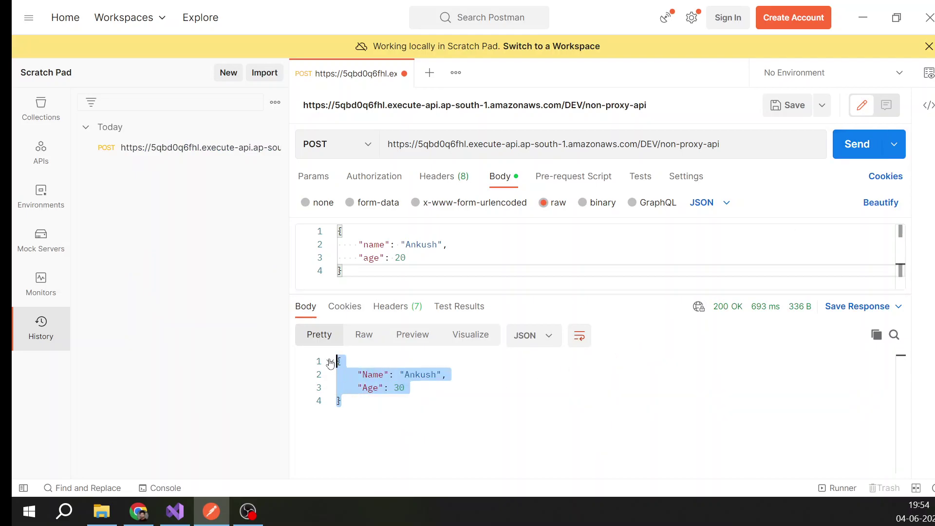
{"action": "left_click", "coordinate": [390, 389]}
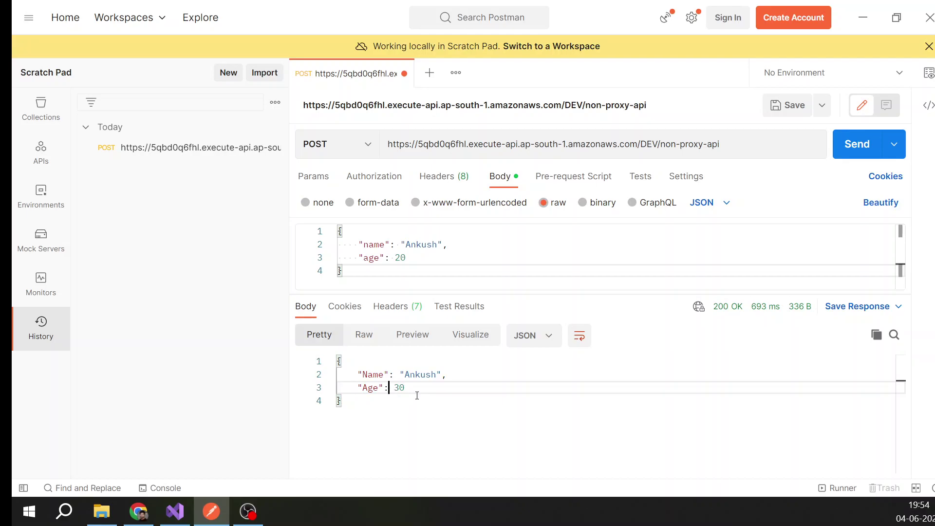
Open Function.cs and inspect FunctionHandler's UserDTO input parameter in the editor.
{"action": "key", "text": "alt+Tab"}
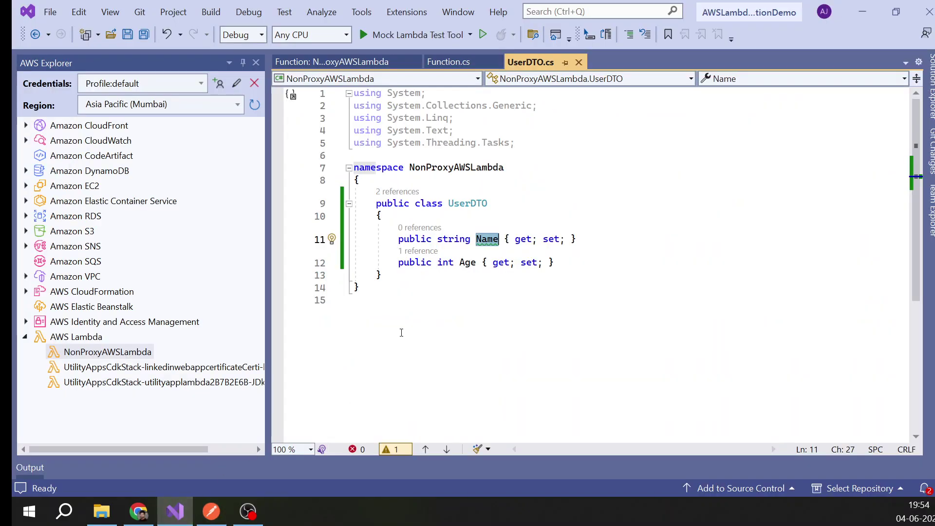
{"action": "left_click", "coordinate": [919, 117]}
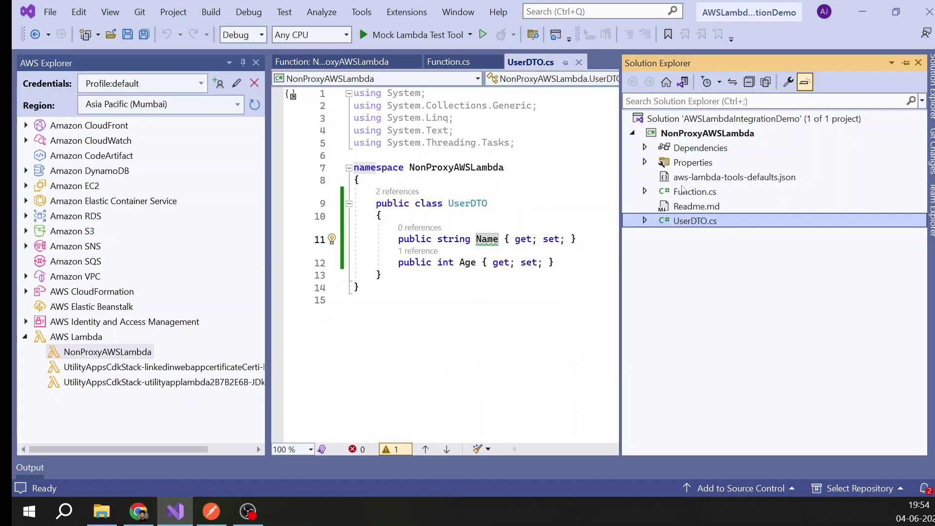
{"action": "left_click", "coordinate": [681, 193]}
{"action": "double_click", "coordinate": [682, 193]}
{"action": "left_click", "coordinate": [243, 63]}
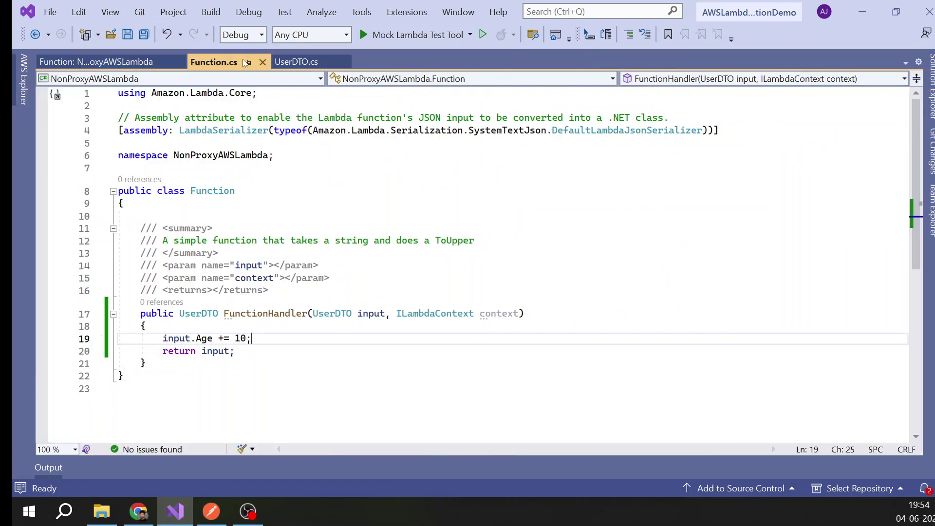
{"action": "scroll", "coordinate": [351, 314], "scroll_direction": "down", "scroll_amount": 2}
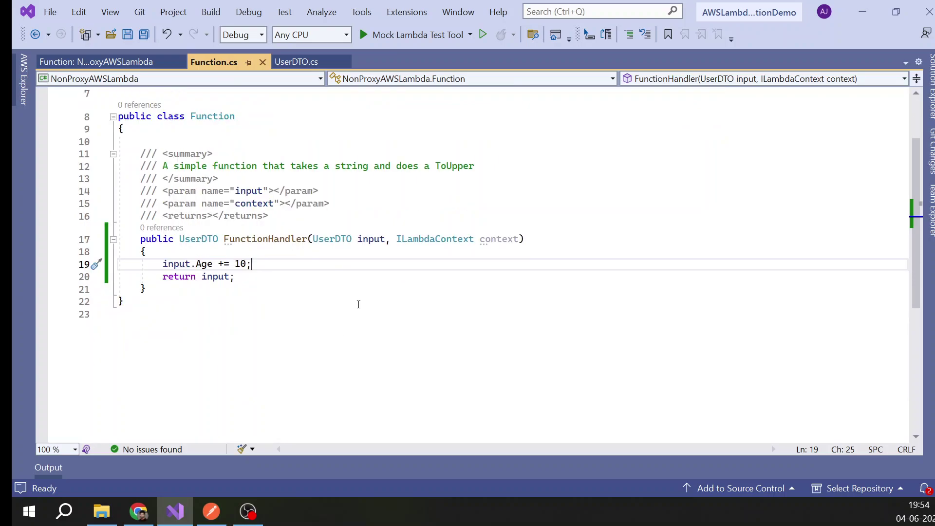
{"action": "left_click_drag", "start_coordinate": [312, 238], "coordinate": [356, 238]}
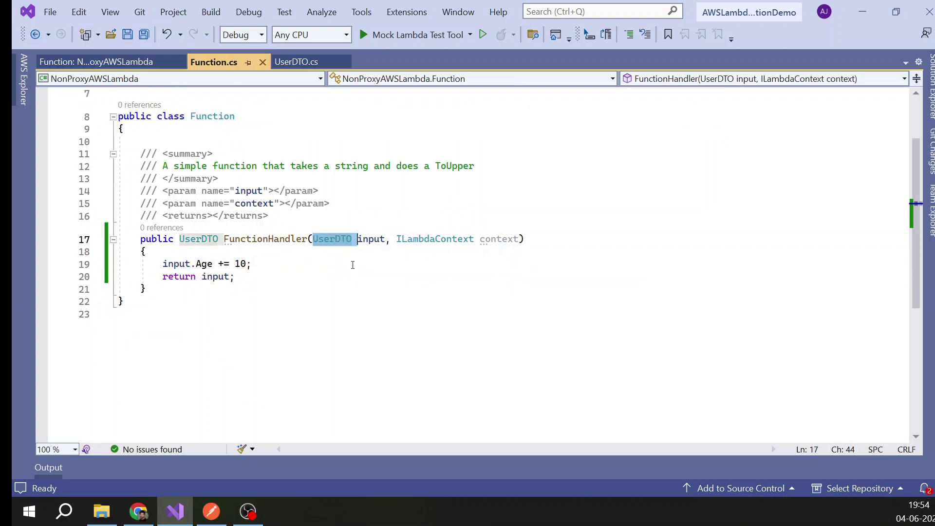
{"action": "left_click", "coordinate": [368, 239]}
{"action": "key", "text": "alt+Tab"}
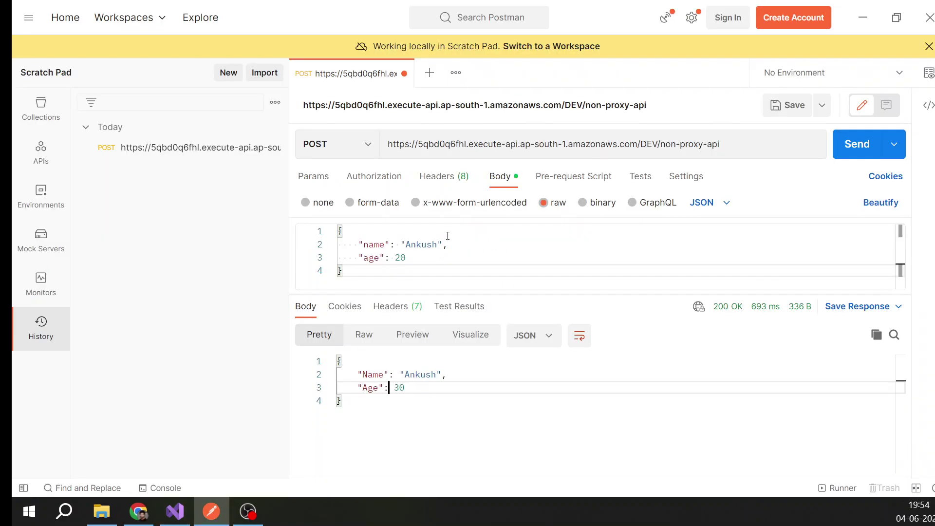
Review Postman's request and response JSON against the handler's UserDTO return type.
{"action": "left_click_drag", "start_coordinate": [344, 271], "coordinate": [330, 234]}
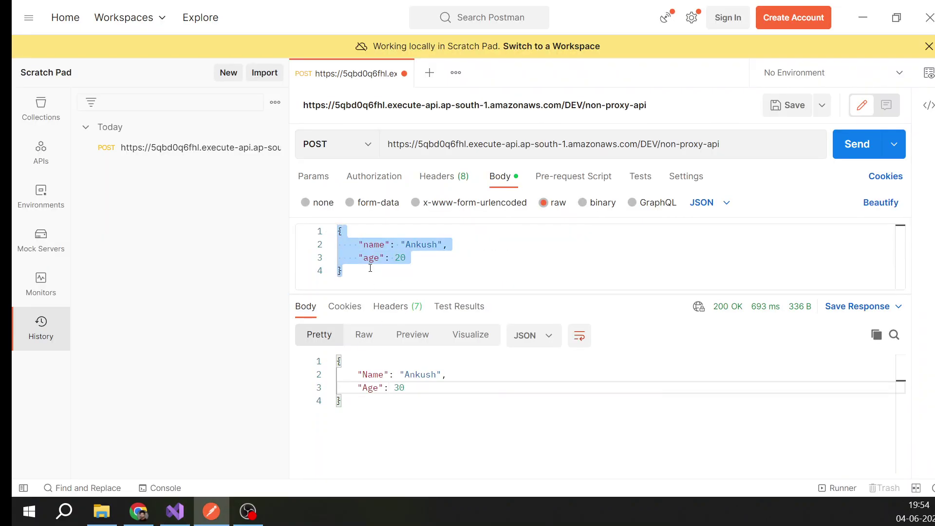
{"action": "key", "text": "alt+Tab"}
{"action": "left_click", "coordinate": [196, 241]}
{"action": "key", "text": "alt+Tab"}
{"action": "left_click", "coordinate": [351, 427]}
{"action": "key", "text": "ctrl+a"}
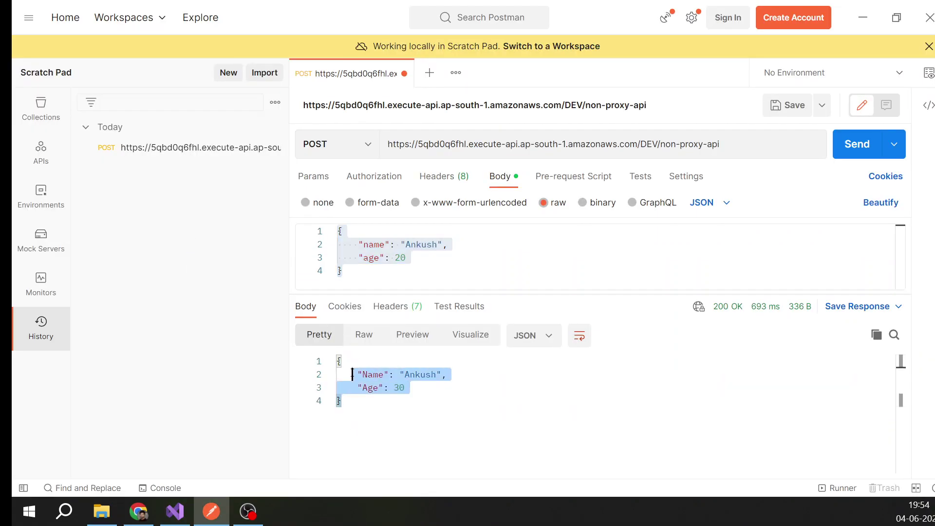
{"action": "left_click", "coordinate": [388, 309]}
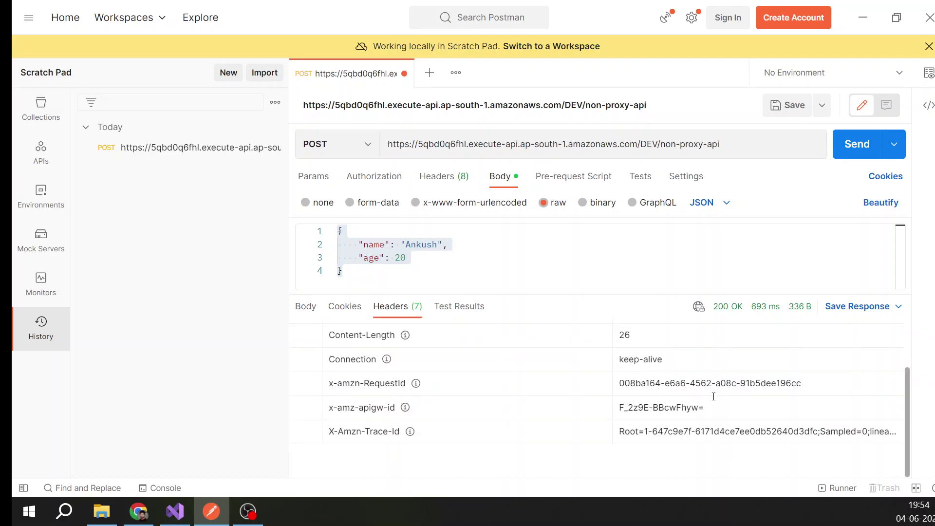
{"action": "left_click", "coordinate": [305, 307]}
{"action": "left_click", "coordinate": [384, 415]}
{"action": "key", "text": "ctrl+a"}
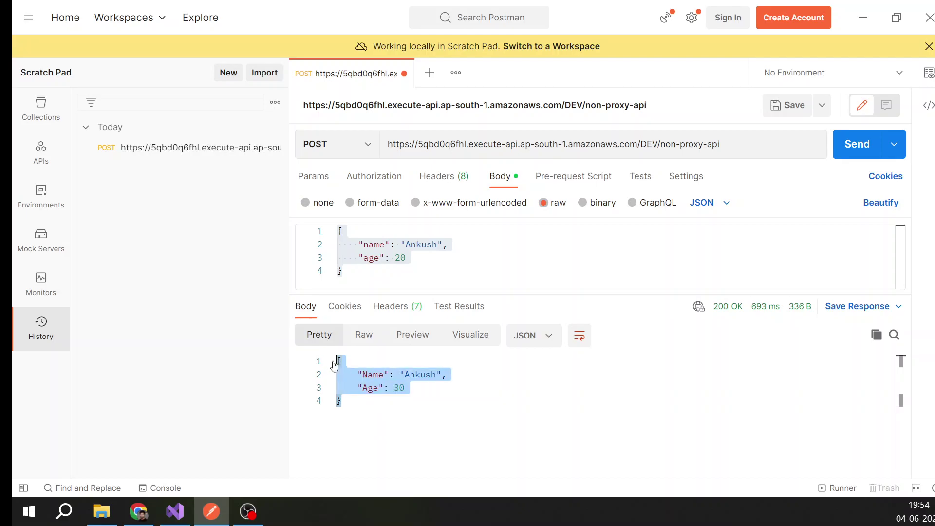
Compare the response with the UserDTO input, then collapse NonProxyAWSLambda in Solution Explorer.
{"action": "key", "text": "alt+Tab"}
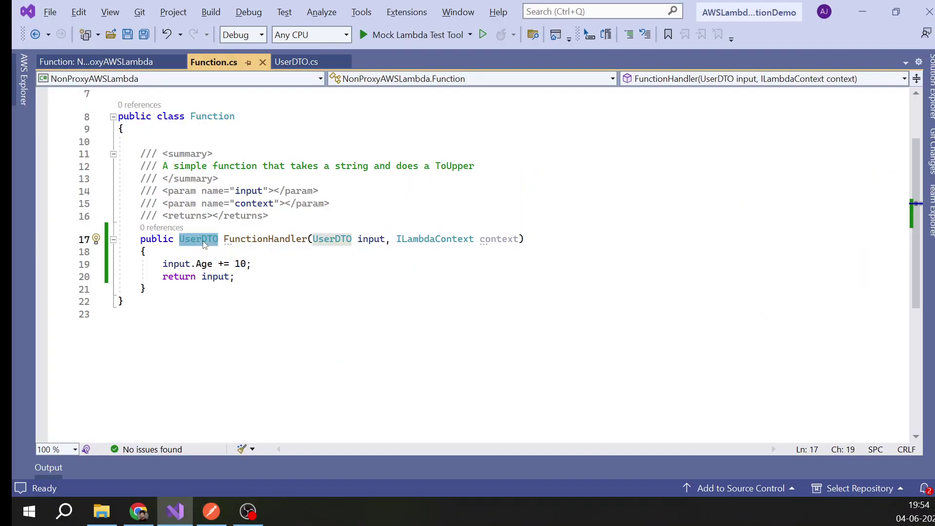
{"action": "key", "text": "alt+Tab"}
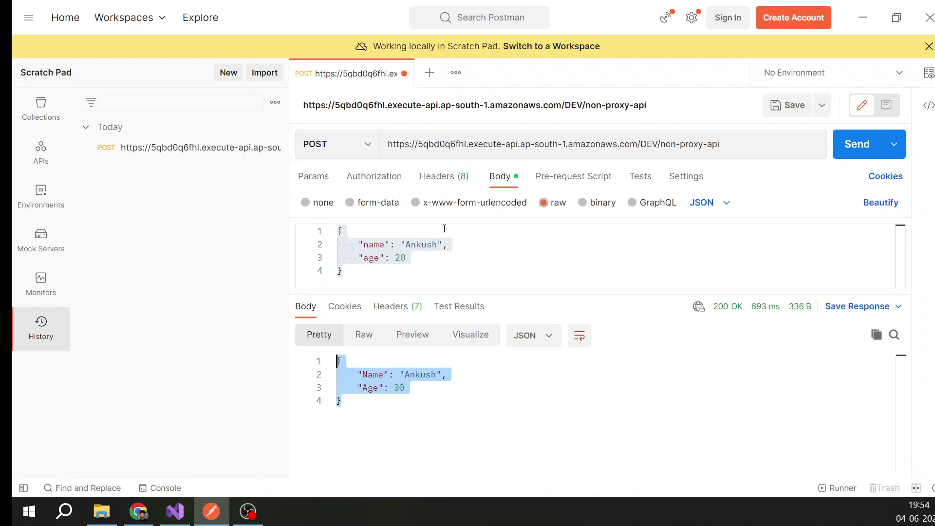
{"action": "key", "text": "alt+Tab"}
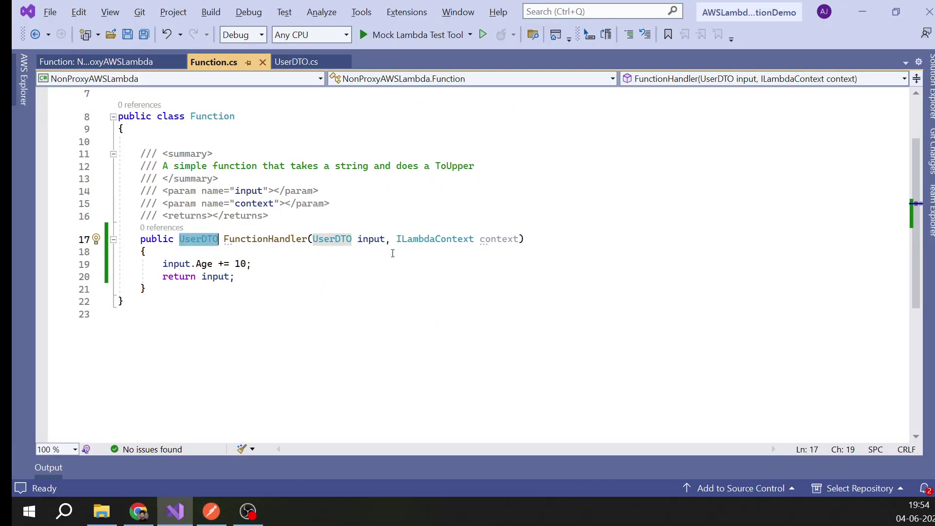
{"action": "left_click", "coordinate": [330, 241]}
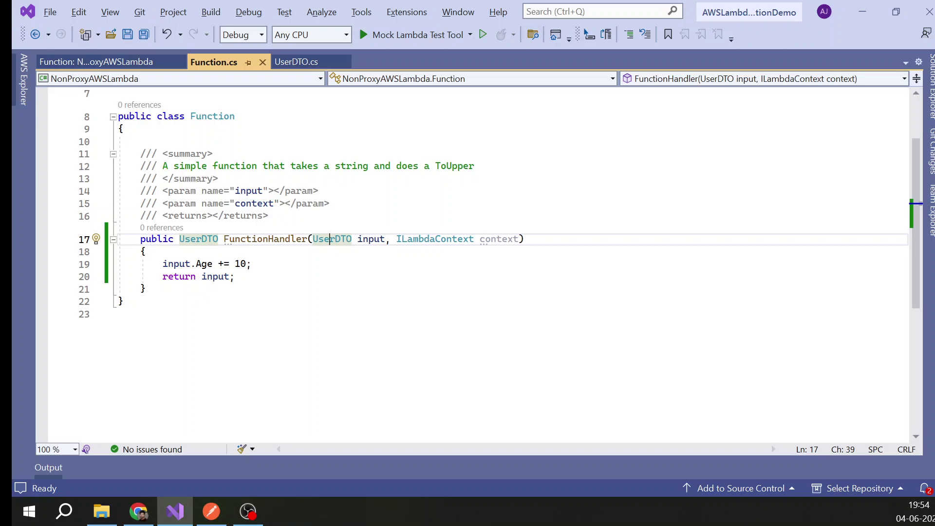
{"action": "key", "text": "ctrl+alt+l"}
{"action": "left_click", "coordinate": [632, 133]}
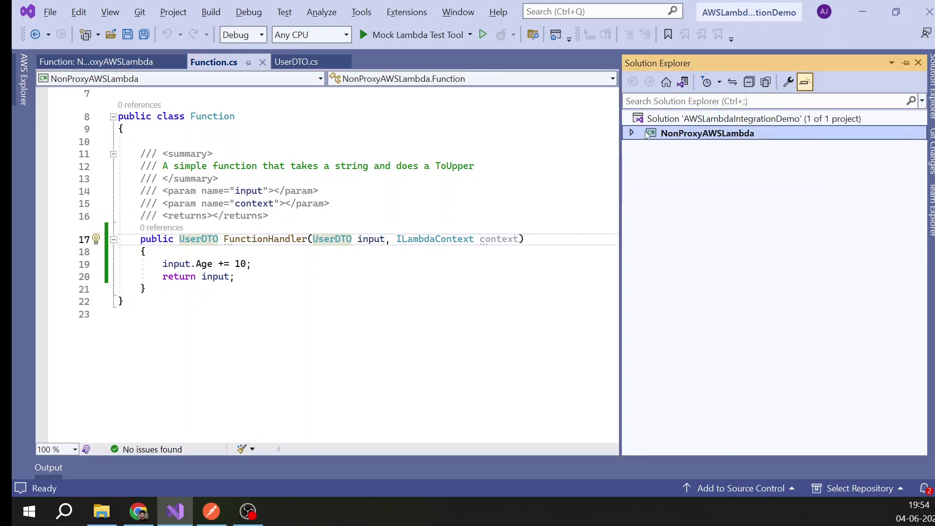
Add a new project to the solution using the AWS Lambda Project template.
{"action": "right_click", "coordinate": [678, 118]}
{"action": "mouse_move", "coordinate": [772, 281]}
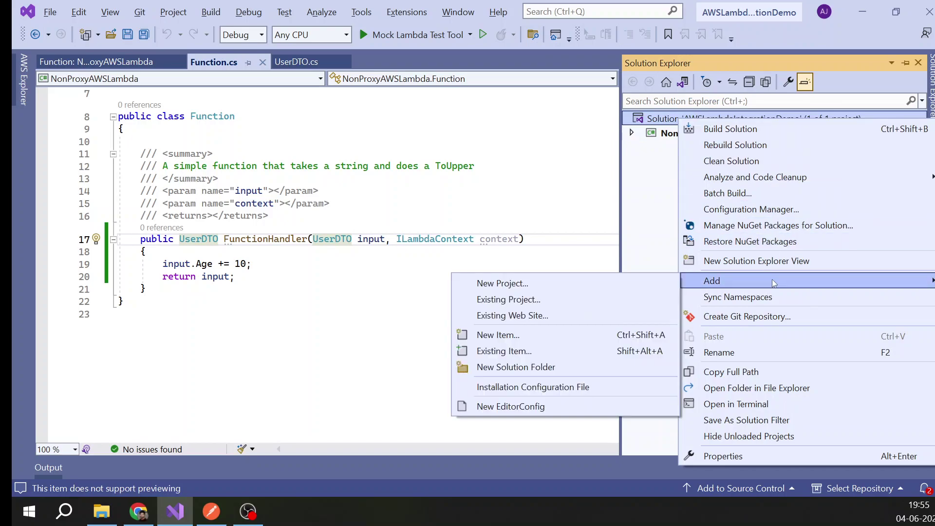
{"action": "left_click", "coordinate": [502, 283]}
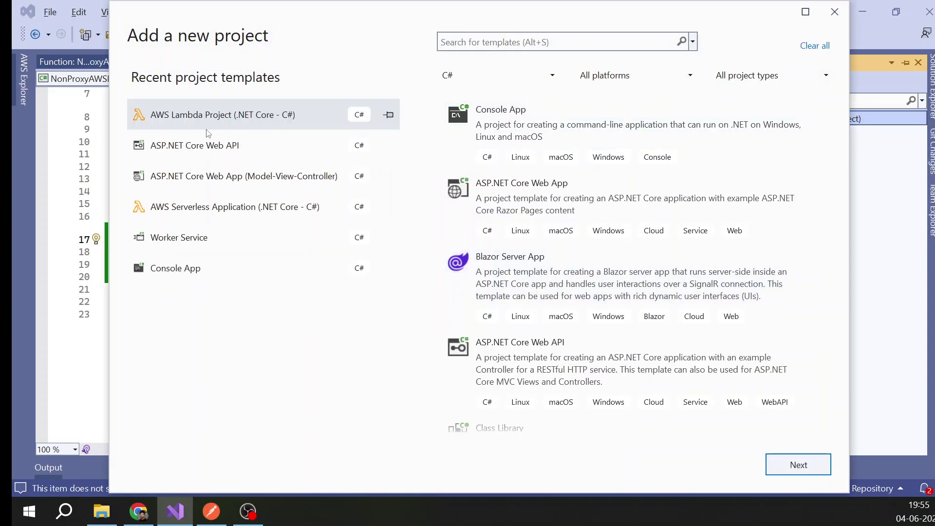
{"action": "left_click", "coordinate": [210, 116]}
{"action": "left_click", "coordinate": [809, 457]}
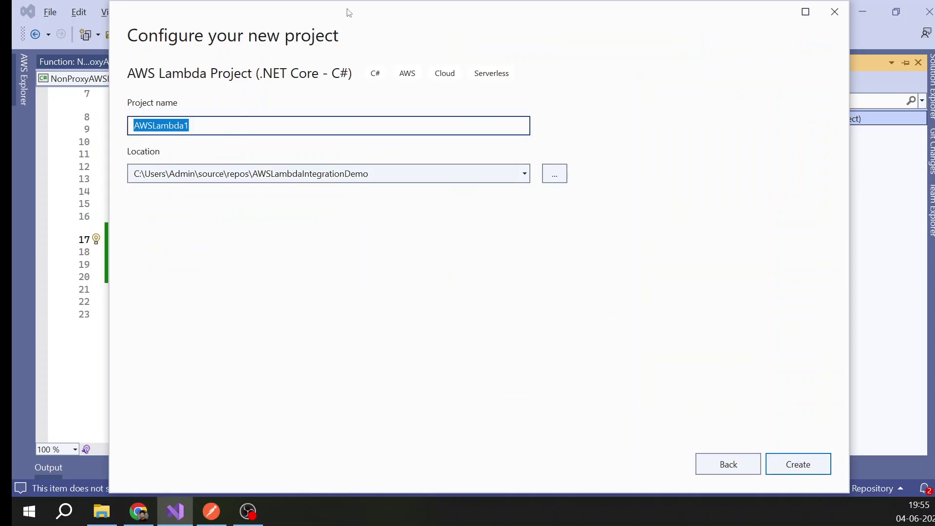
Name the project ProxyAWSLambda and create it from the Empty Function blueprint.
{"action": "left_click_drag", "start_coordinate": [346, 13], "coordinate": [424, 51]}
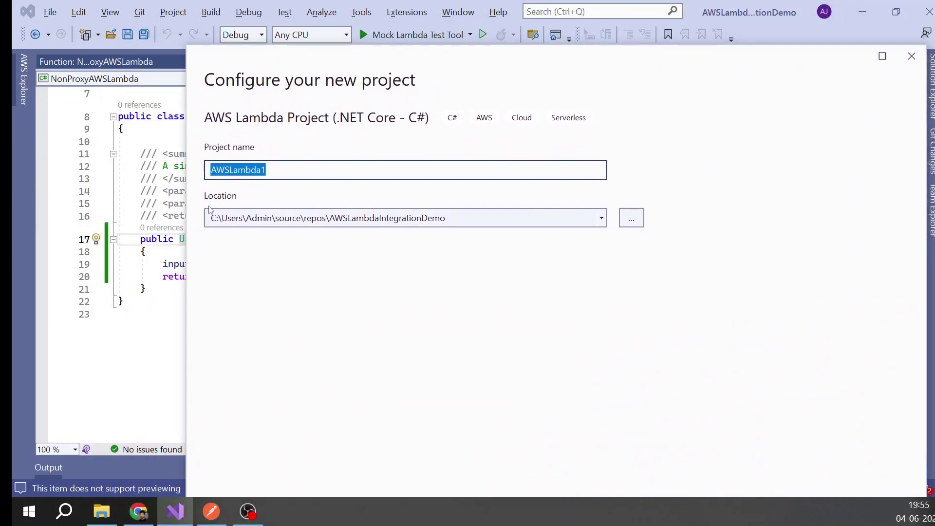
{"action": "key", "text": "End"}
{"action": "key", "text": "BackSpace"}
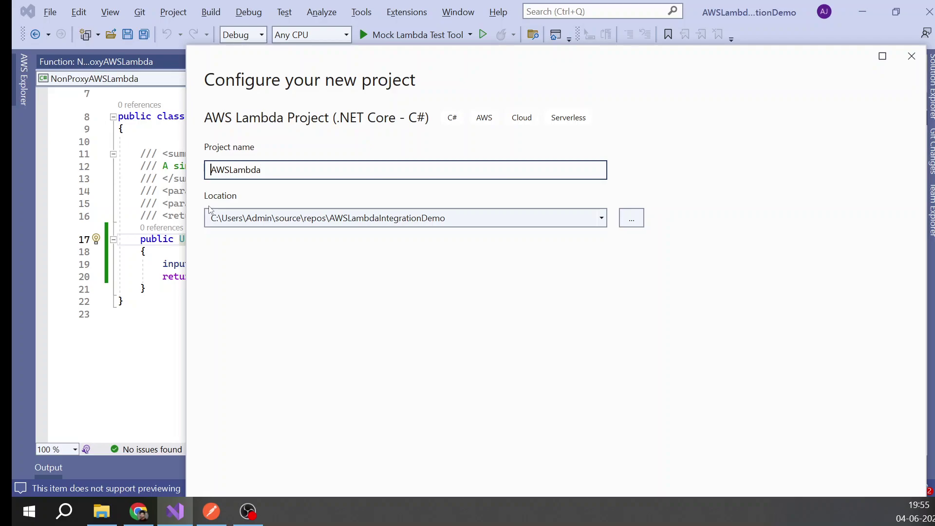
{"action": "type", "text": "Proxy"}
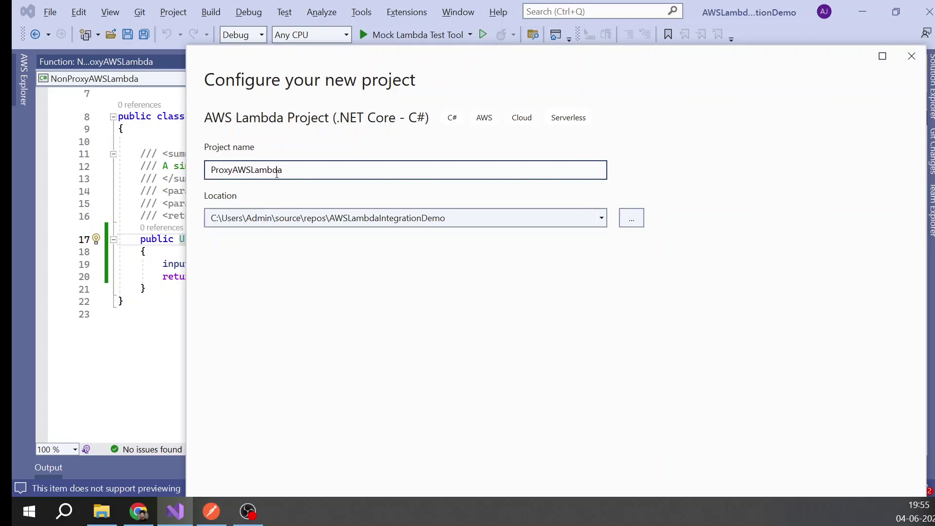
{"action": "left_click_drag", "start_coordinate": [644, 62], "coordinate": [604, 26]}
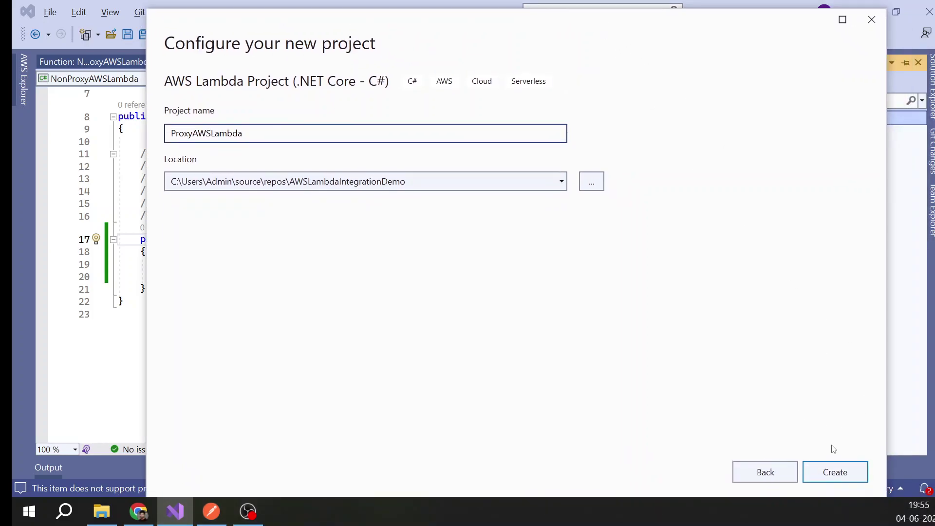
{"action": "left_click", "coordinate": [834, 470]}
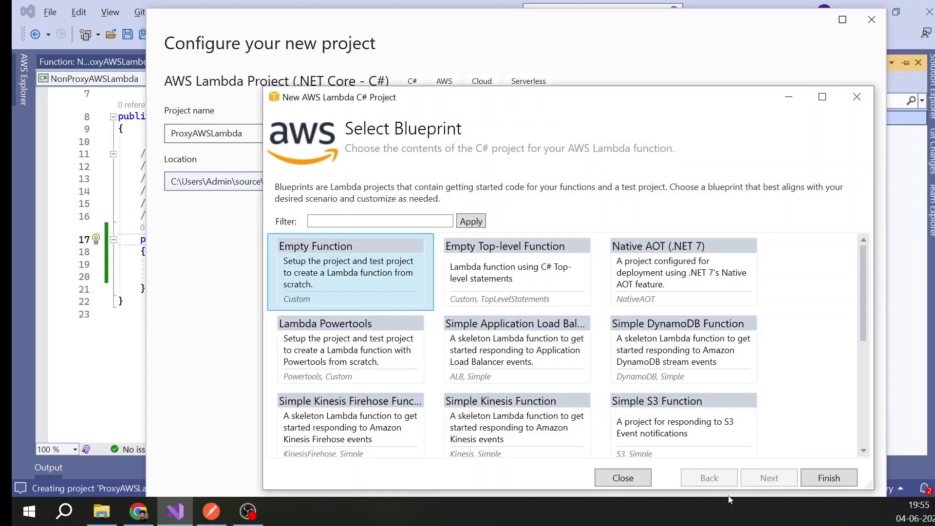
{"action": "left_click", "coordinate": [830, 482]}
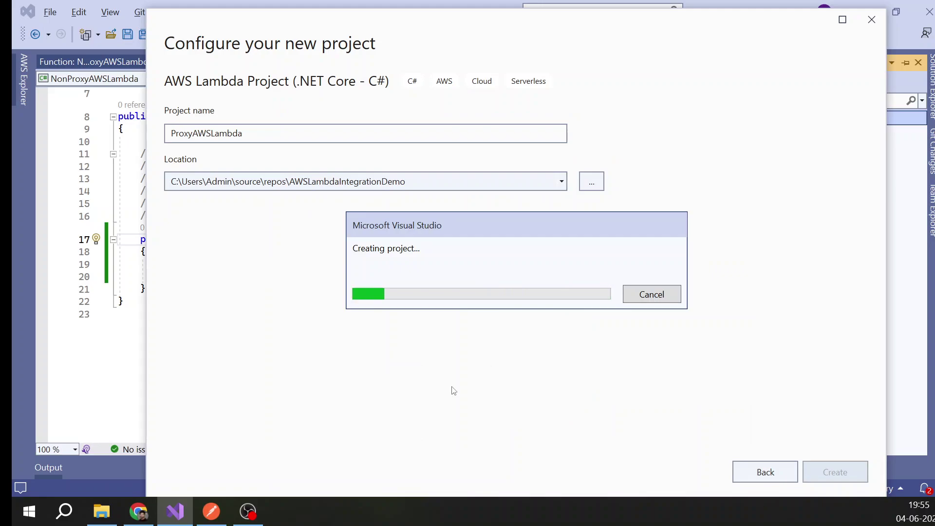
{"action": "left_click", "coordinate": [139, 512]}
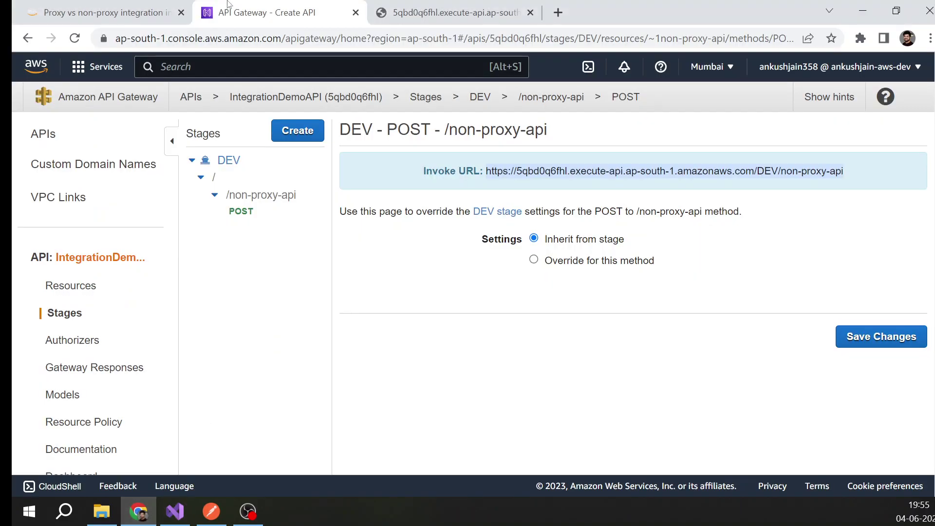
{"action": "left_click", "coordinate": [99, 12]}
Highlight the 'without proxy resource' bullet in Notion, then open ProxyAWSLambda's Function.cs.
{"action": "scroll", "coordinate": [452, 316], "scroll_direction": "up", "scroll_amount": 5}
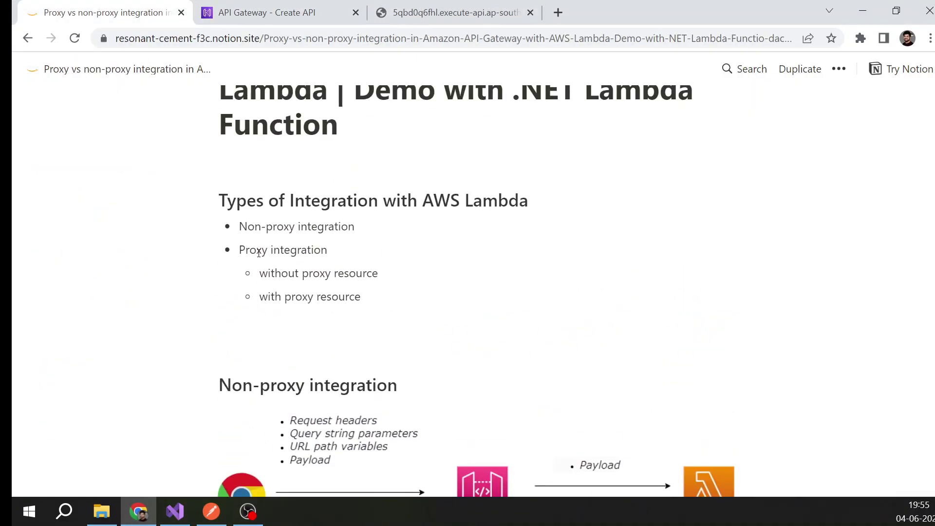
{"action": "left_click_drag", "start_coordinate": [260, 275], "coordinate": [386, 274]}
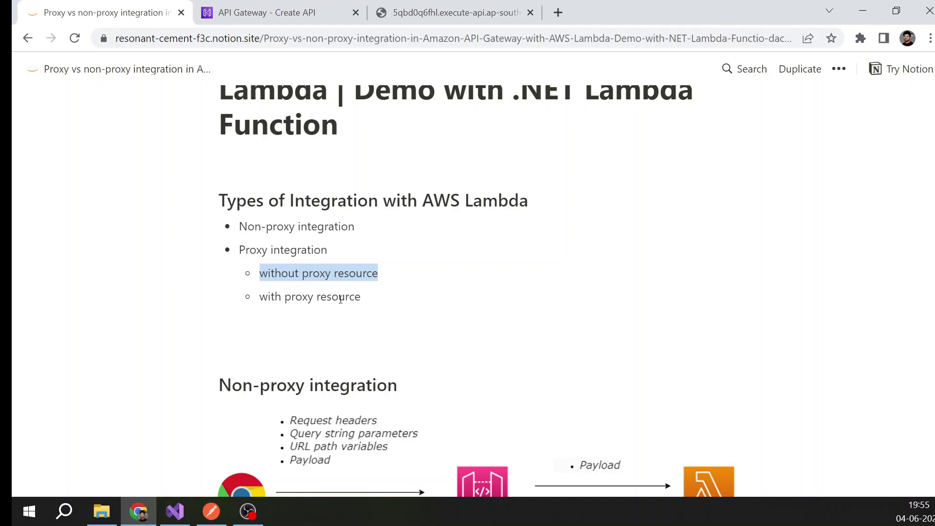
{"action": "left_click", "coordinate": [280, 276]}
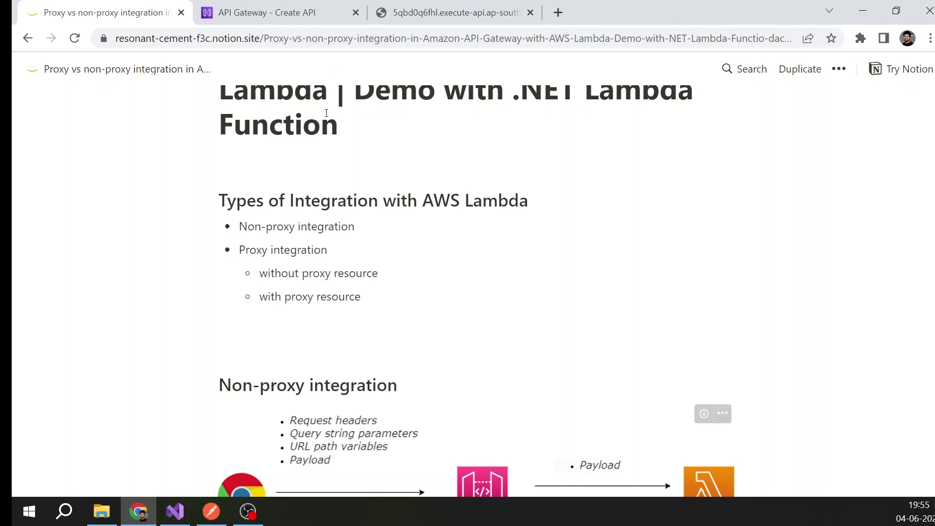
{"action": "left_click", "coordinate": [187, 519]}
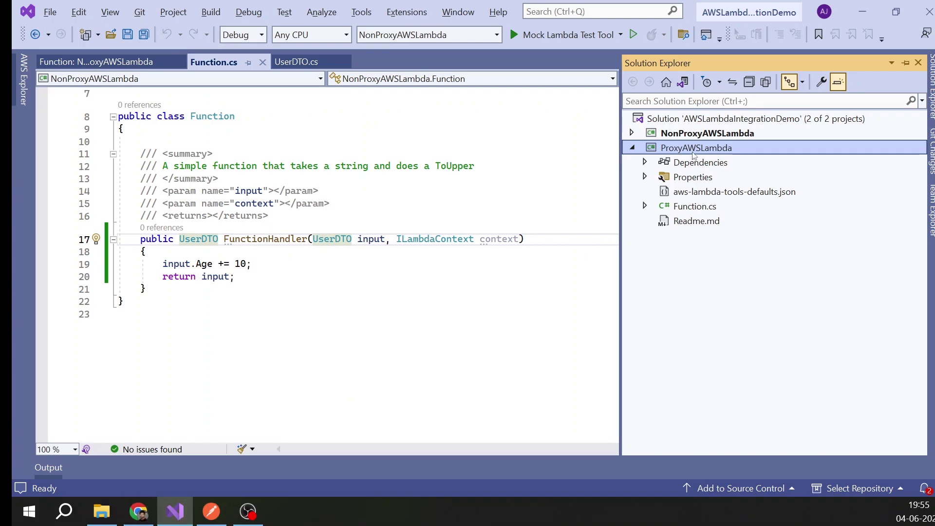
{"action": "double_click", "coordinate": [711, 207]}
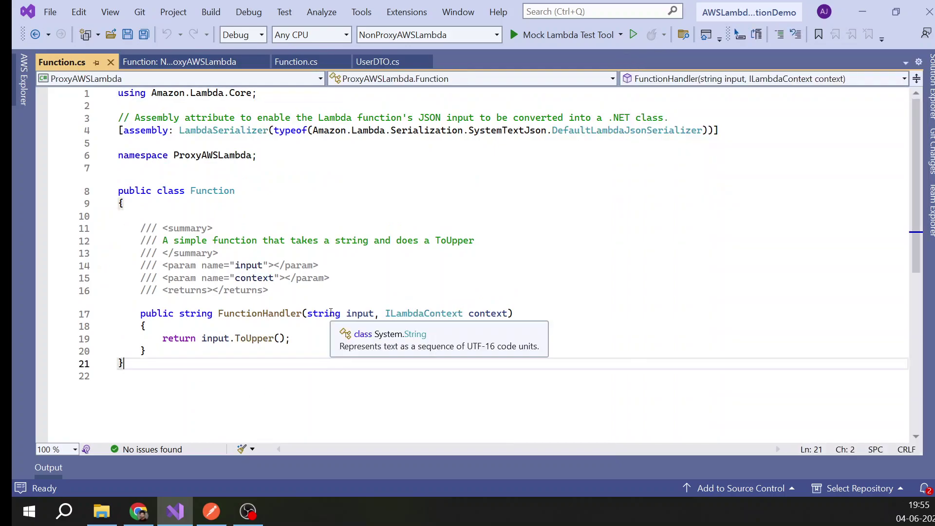
Inspect the handler's string input type, then copy Amazon.Lambda.APIGatewayEvents from the Notion notes.
{"action": "left_click", "coordinate": [330, 312]}
{"action": "double_click", "coordinate": [329, 316]}
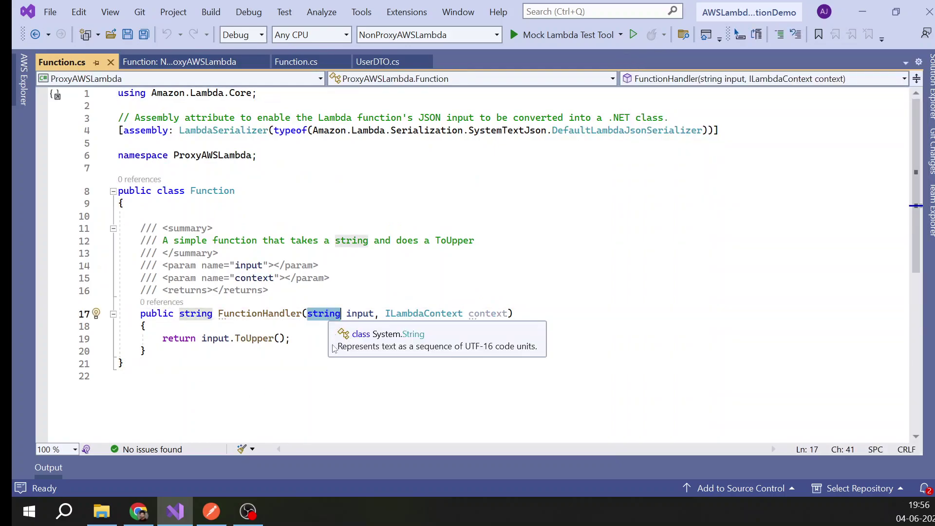
{"action": "left_click", "coordinate": [128, 519]}
{"action": "scroll", "coordinate": [479, 329], "scroll_direction": "down", "scroll_amount": 15}
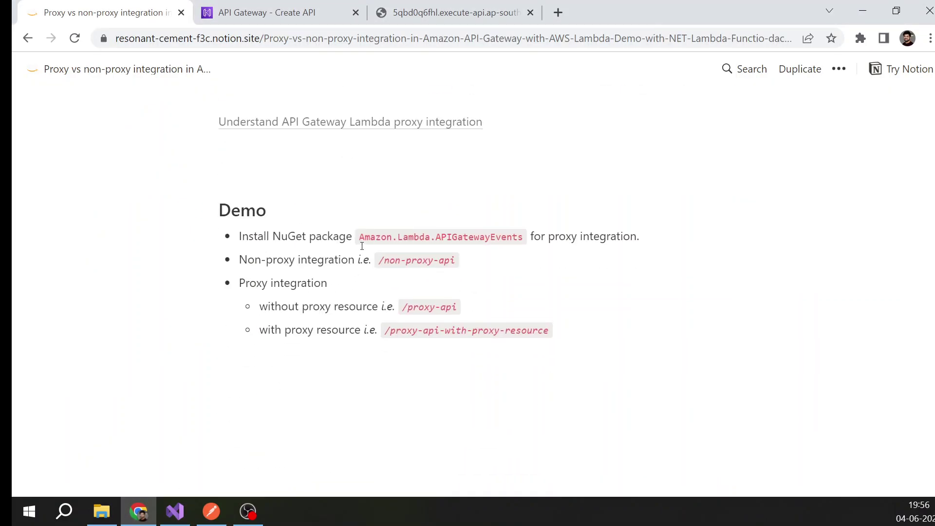
{"action": "left_click_drag", "start_coordinate": [360, 238], "coordinate": [523, 238]}
{"action": "key", "text": "ctrl+c"}
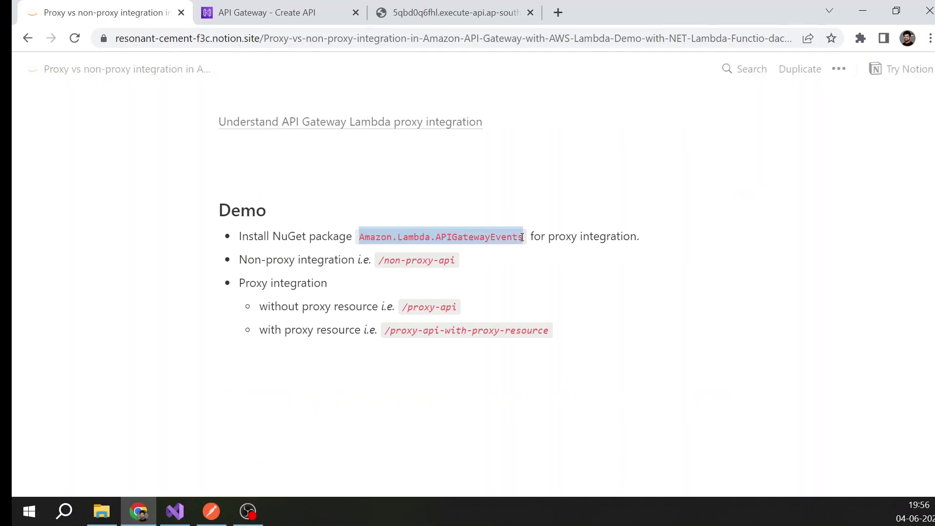
{"action": "key", "text": "alt+Tab"}
{"action": "left_click", "coordinate": [931, 87]}
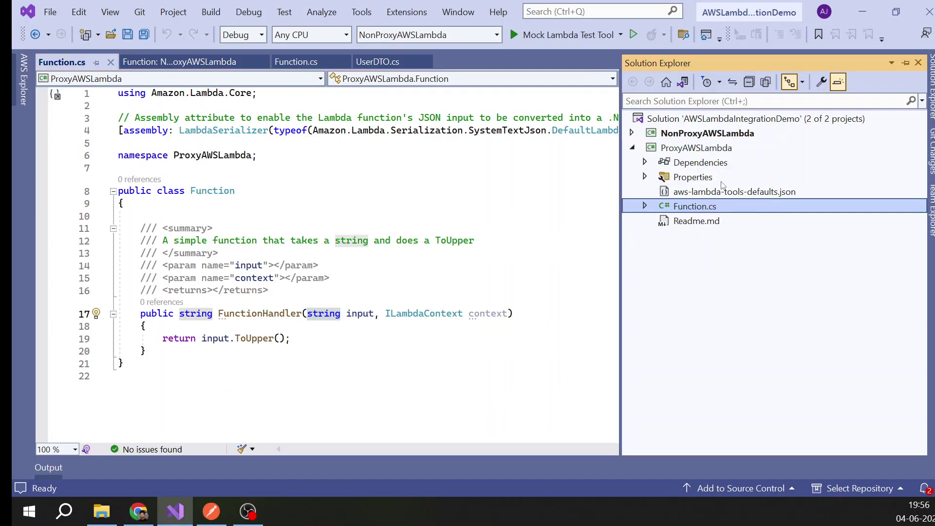
Install the Amazon.Lambda.APIGatewayEvents 2.6.0 NuGet package into ProxyAWSLambda via Manage NuGet Packages.
{"action": "right_click", "coordinate": [691, 151]}
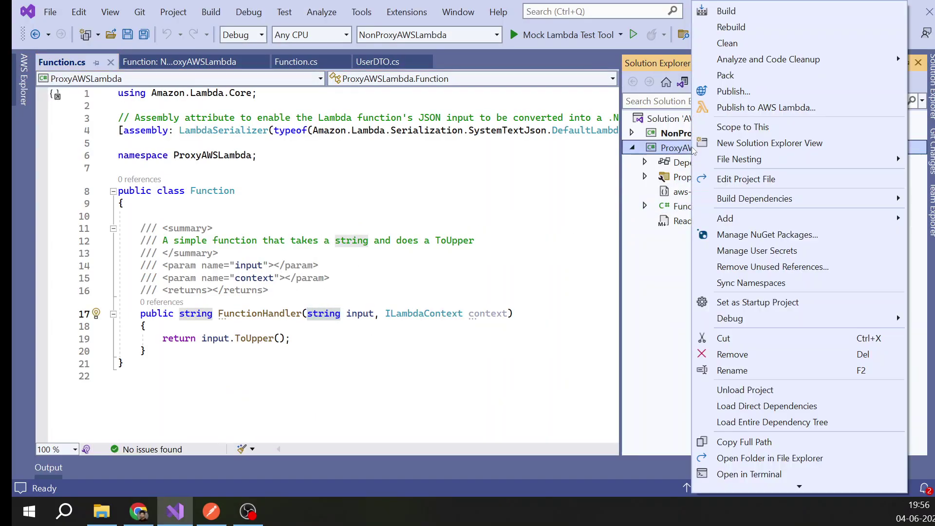
{"action": "left_click", "coordinate": [746, 236]}
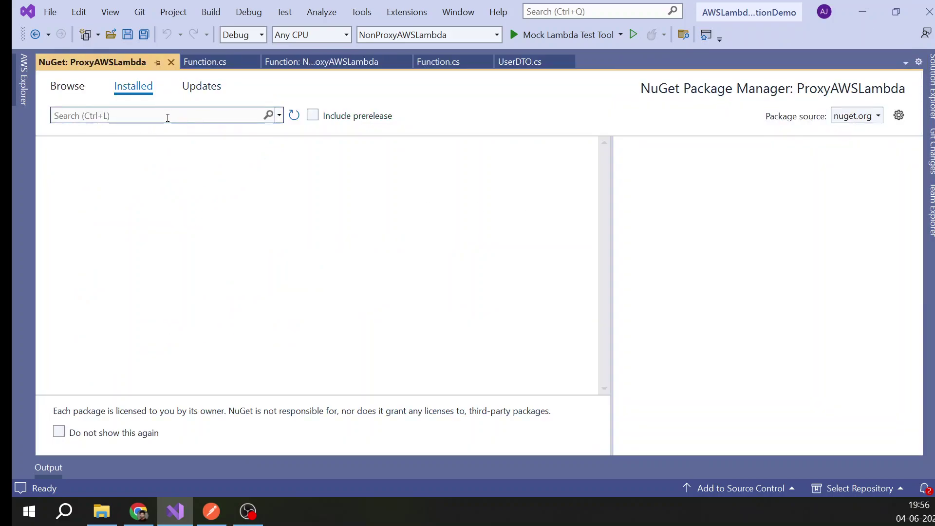
{"action": "key", "text": "ctrl+v"}
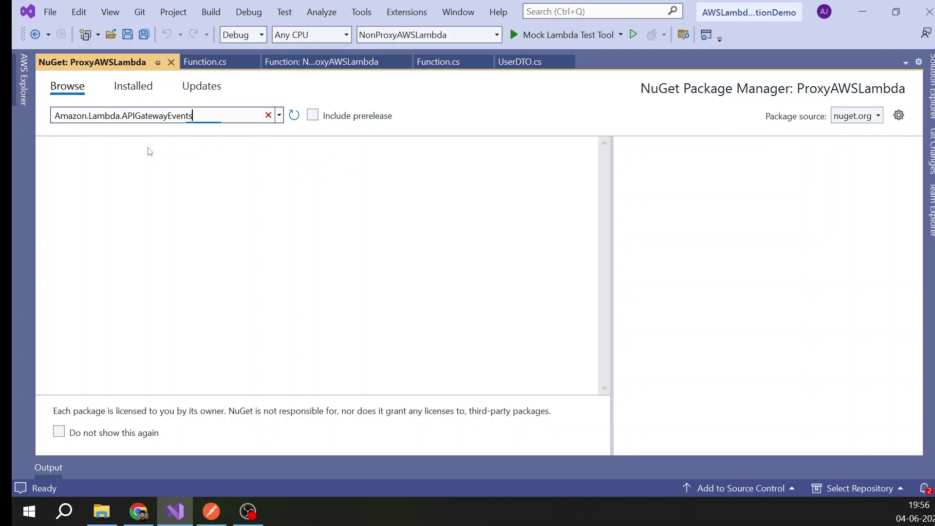
{"action": "left_click", "coordinate": [868, 193]}
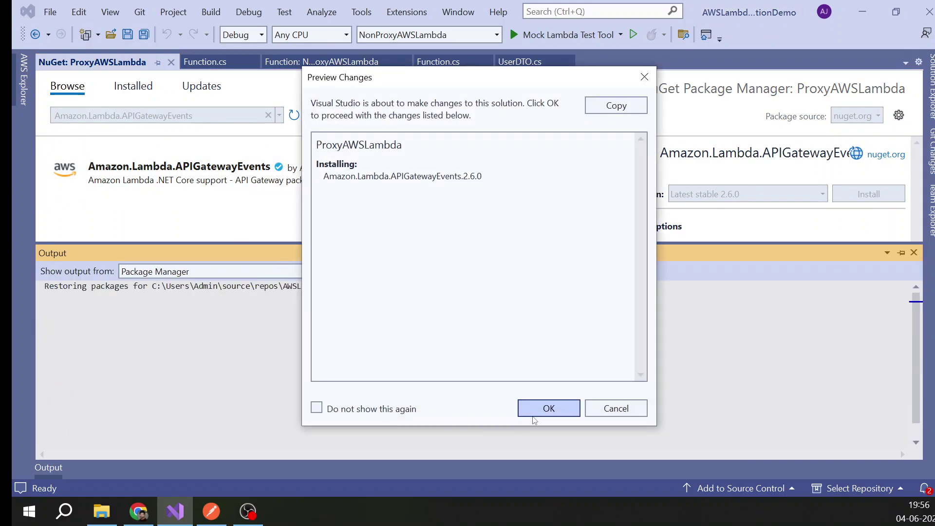
{"action": "left_click", "coordinate": [549, 409]}
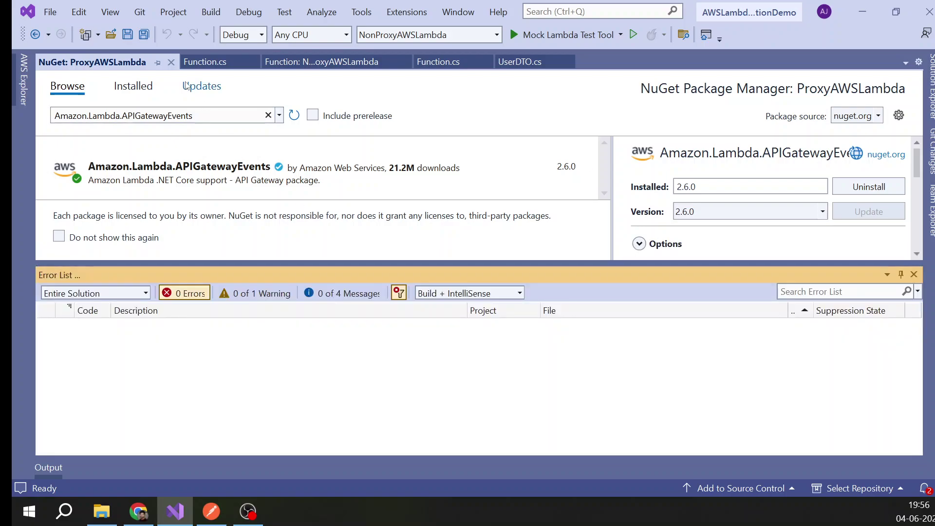
{"action": "left_click", "coordinate": [171, 62]}
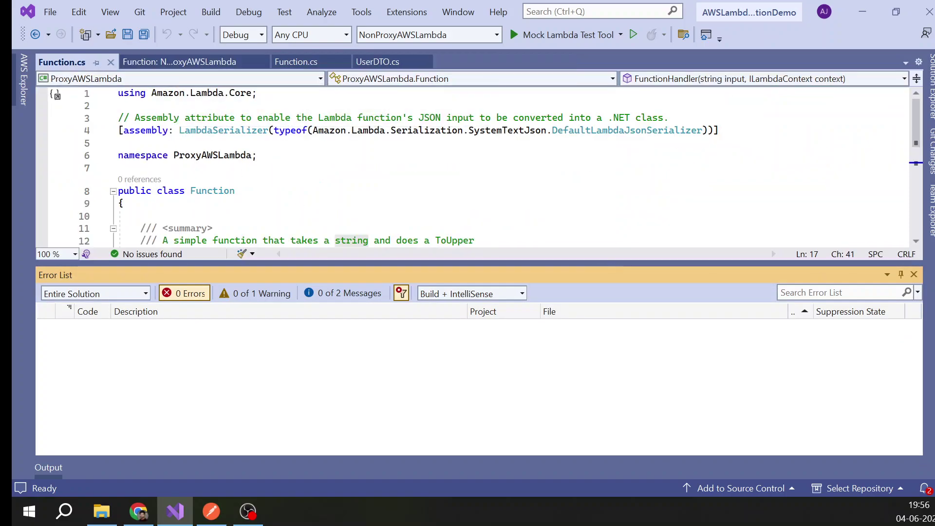
Try typing APIGateway as the parameter type, undo back to string, and add a line below return.
{"action": "left_click", "coordinate": [914, 275]}
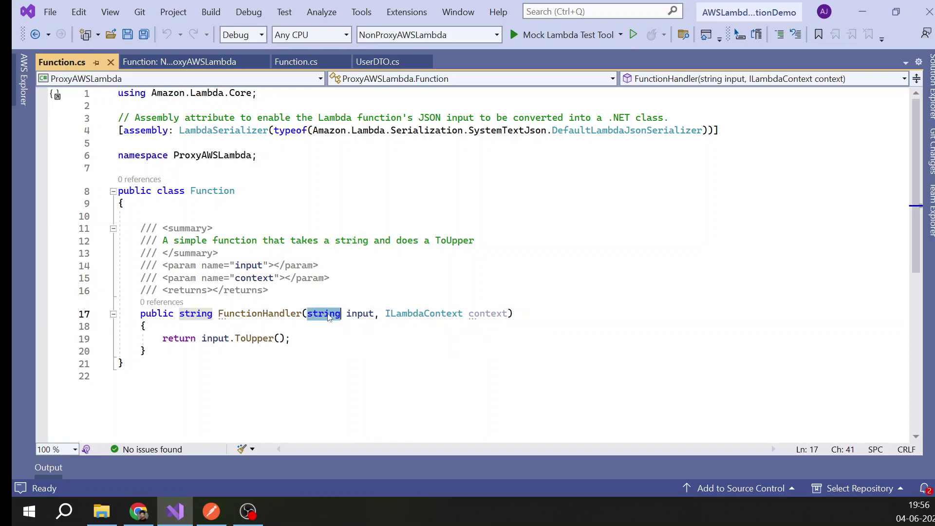
{"action": "type", "text": "API"}
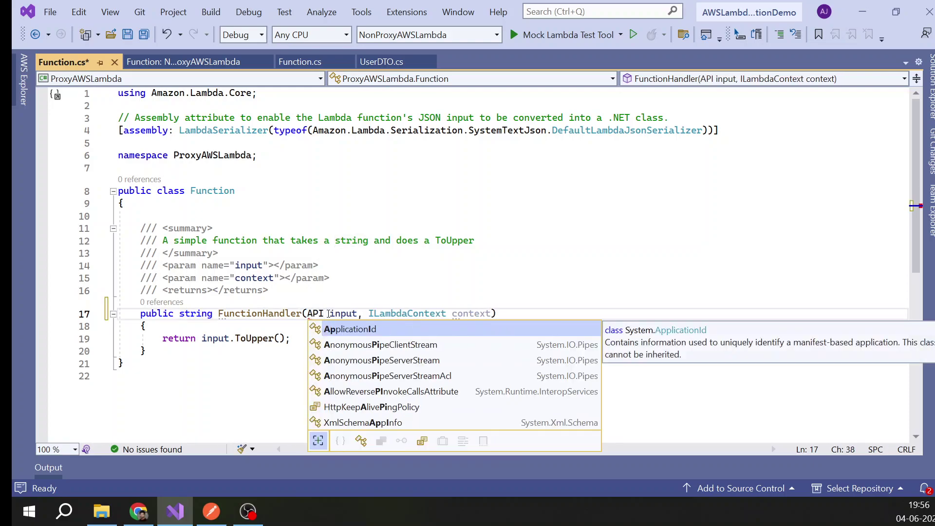
{"action": "type", "text": "Gateway"}
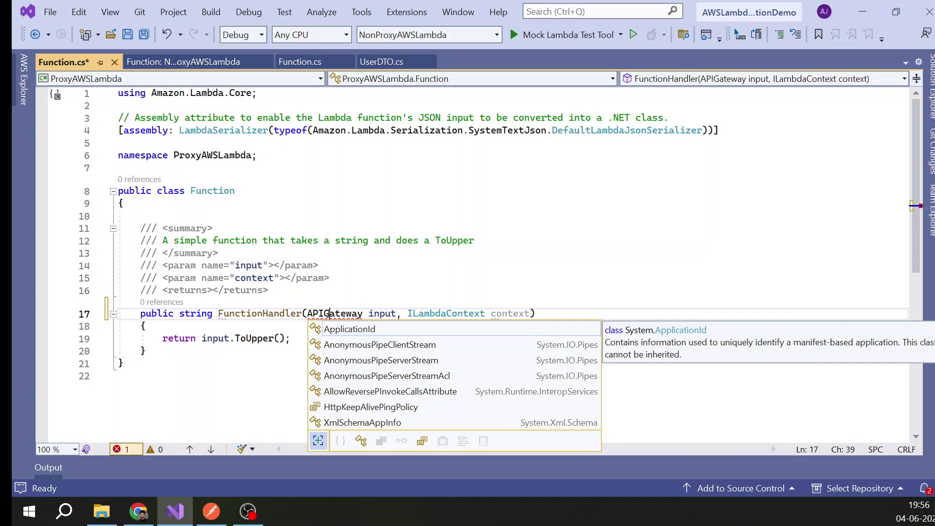
{"action": "key", "text": "ctrl+BackSpace"}
{"action": "key", "text": "ctrl+z"}
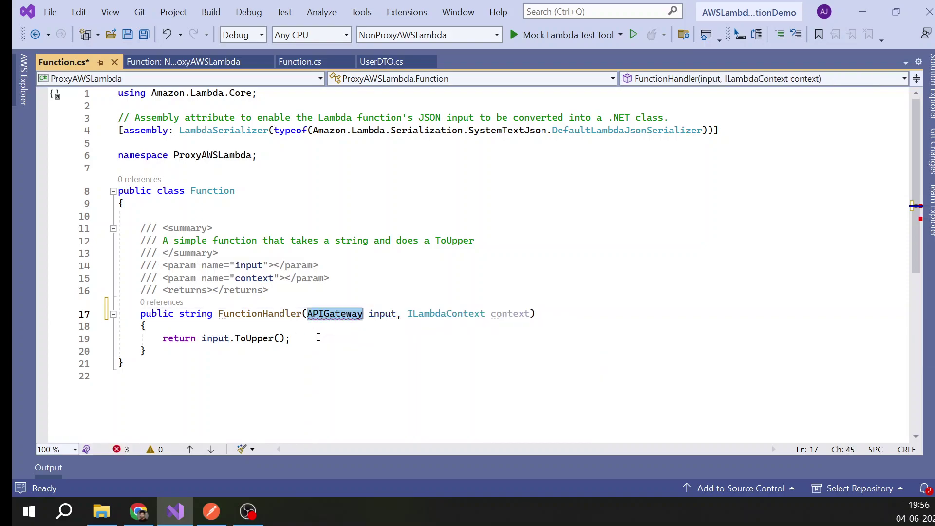
{"action": "key", "text": "ctrl+z"}
{"action": "left_click", "coordinate": [318, 337]}
{"action": "key", "text": "Return"}
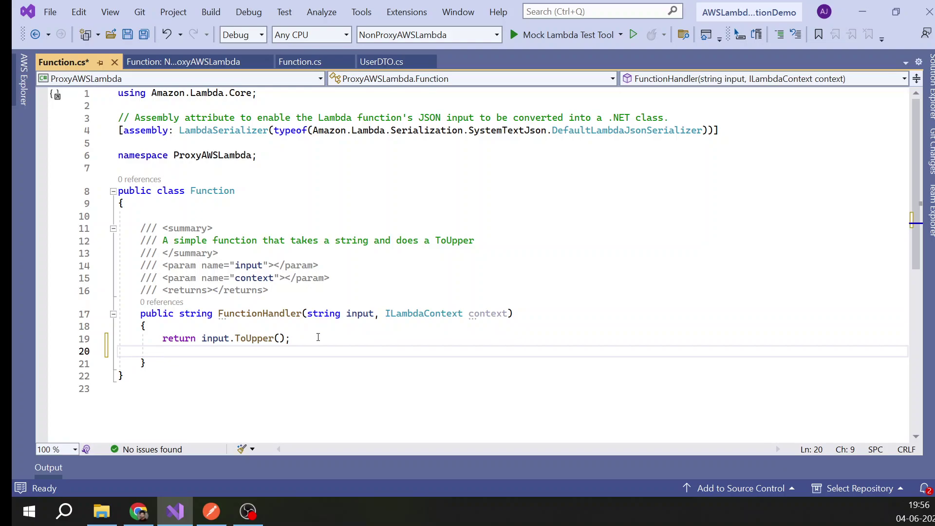
Copy Amazon.Lambda.APIGatewayEvents from Notion again and paste it on line 20 of Function.cs.
{"action": "key", "text": "alt+Tab"}
{"action": "key", "text": "alt+Tab"}
{"action": "left_click", "coordinate": [198, 61]}
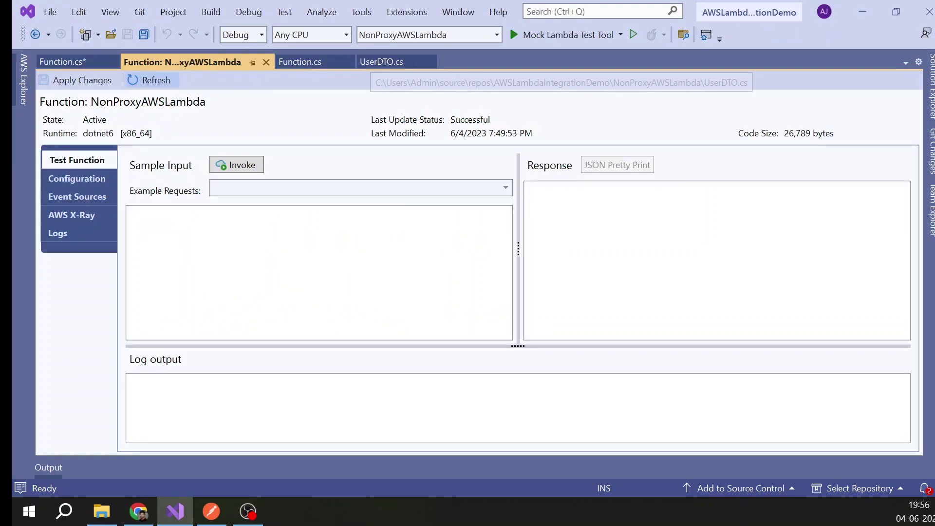
{"action": "key", "text": "alt+Tab"}
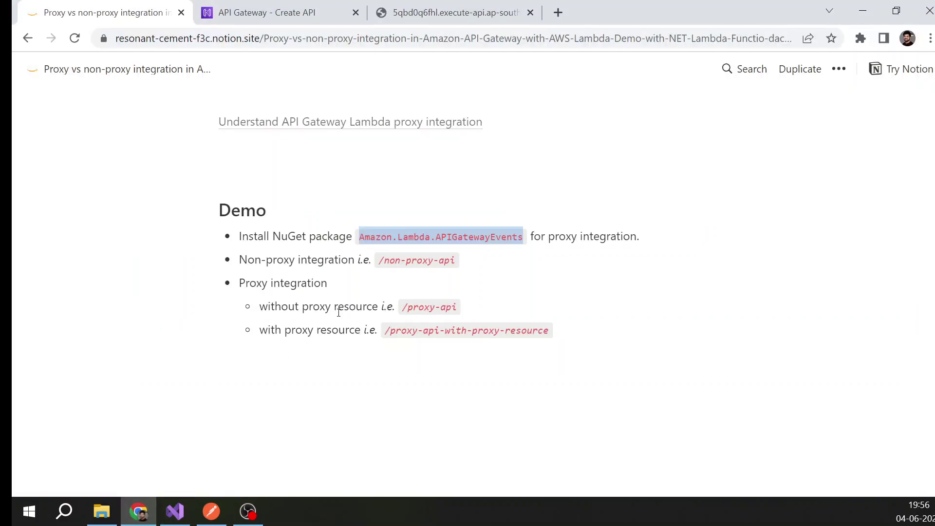
{"action": "left_click_drag", "start_coordinate": [360, 238], "coordinate": [524, 240]}
{"action": "key", "text": "ctrl+c"}
{"action": "key", "text": "alt+Tab"}
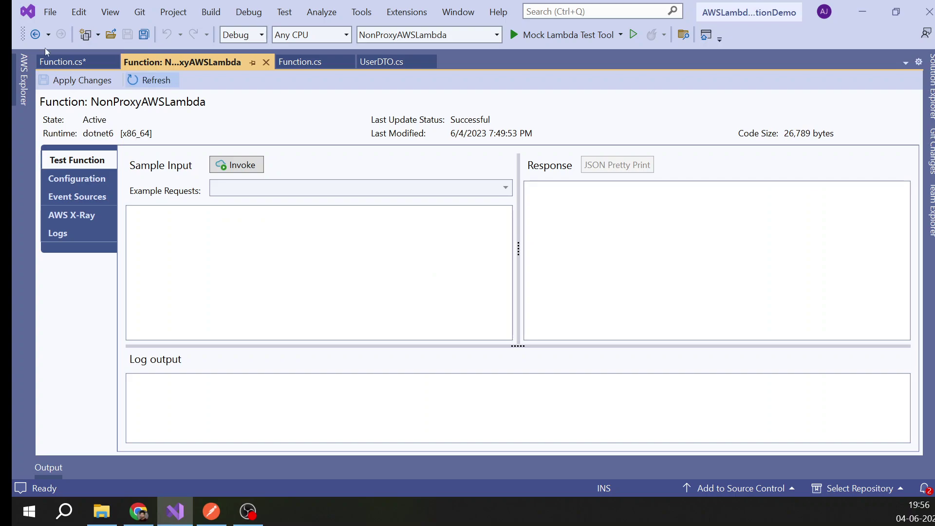
{"action": "left_click", "coordinate": [50, 63]}
{"action": "key", "text": "ctrl+v"}
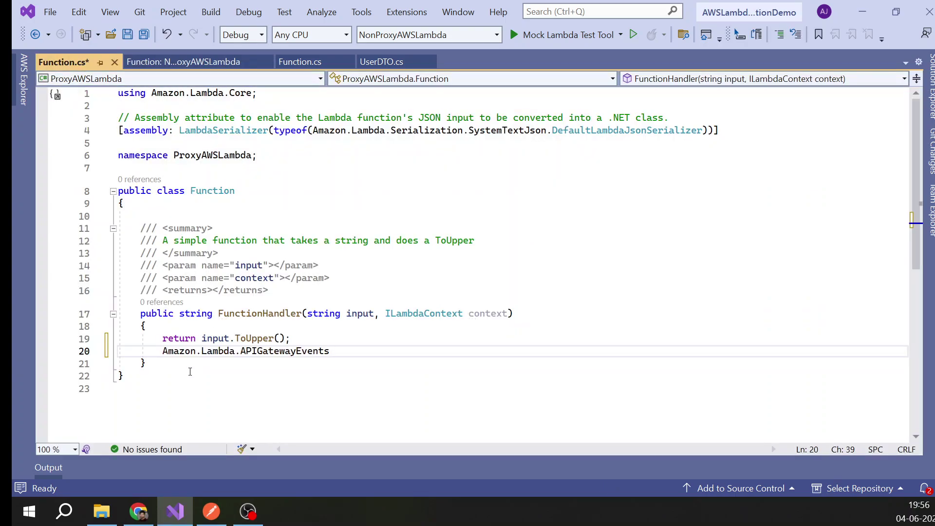
Replace the string parameter type with APIGatewayProxyRequest, delete the leftover namespace text, and save.
{"action": "type", "text": "."}
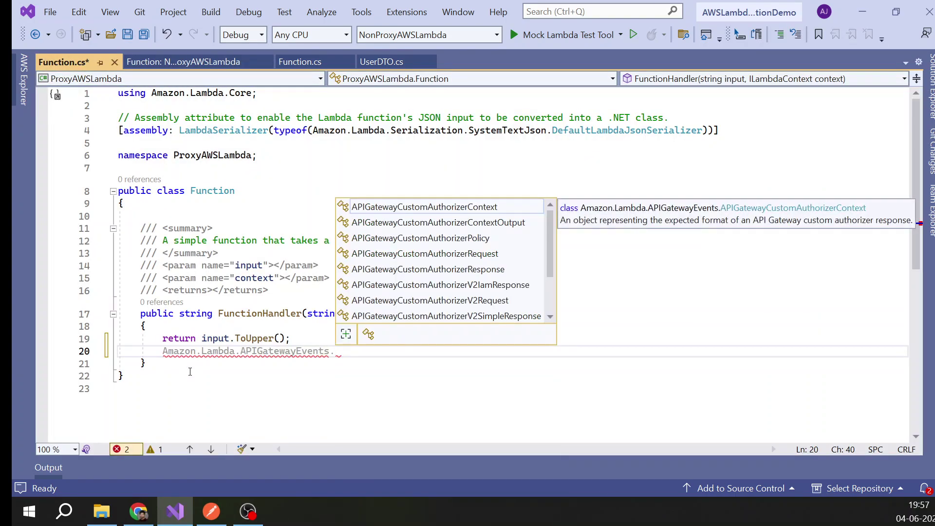
{"action": "key", "text": "Down"}
{"action": "key", "text": "Down"}
{"action": "key", "text": "Down"}
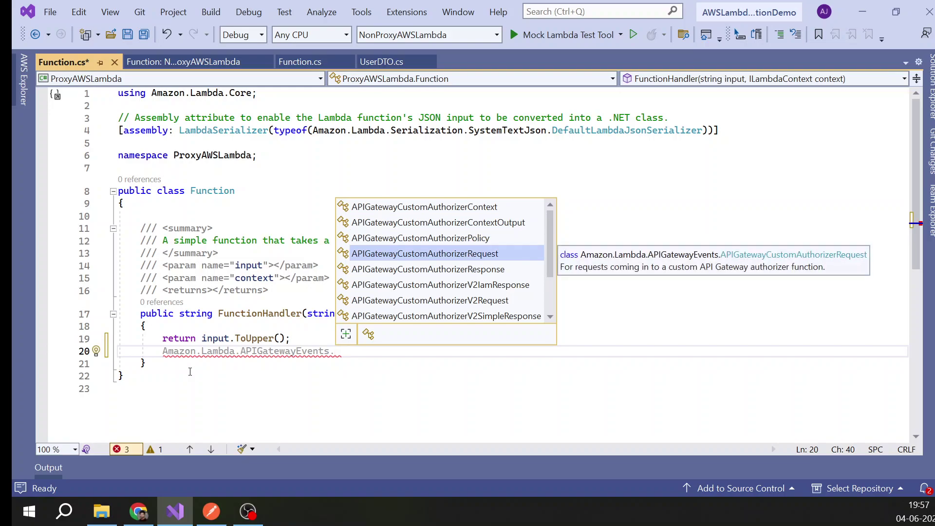
{"action": "key", "text": "Down"}
{"action": "key", "text": "Down"}
{"action": "key", "text": "Down"}
{"action": "key", "text": "Down"}
{"action": "key", "text": "Down"}
{"action": "key", "text": "Down"}
{"action": "key", "text": "Down"}
{"action": "key", "text": "Down"}
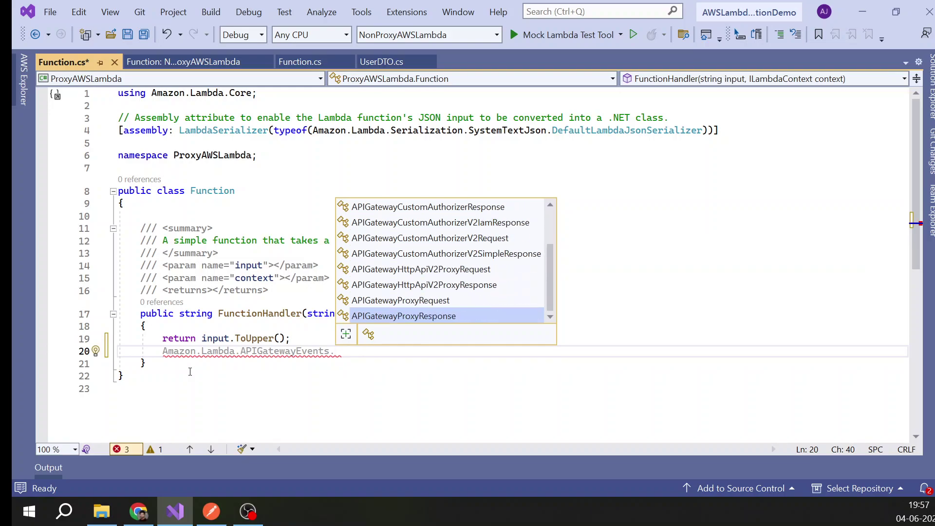
{"action": "key", "text": "Up"}
{"action": "key", "text": "Tab"}
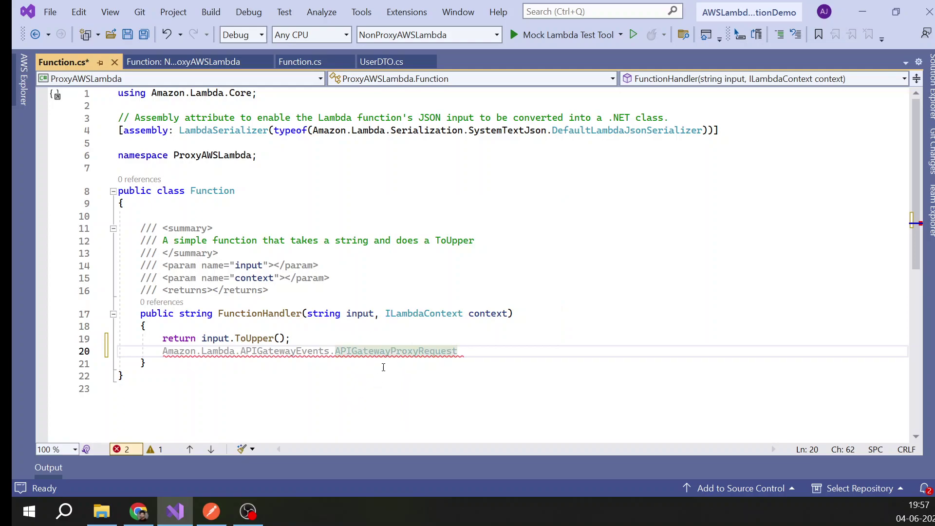
{"action": "key", "text": "ctrl+shift+Left"}
{"action": "key", "text": "ctrl+c"}
{"action": "key", "text": "BackSpace"}
{"action": "double_click", "coordinate": [324, 313]}
{"action": "key", "text": "ctrl+v"}
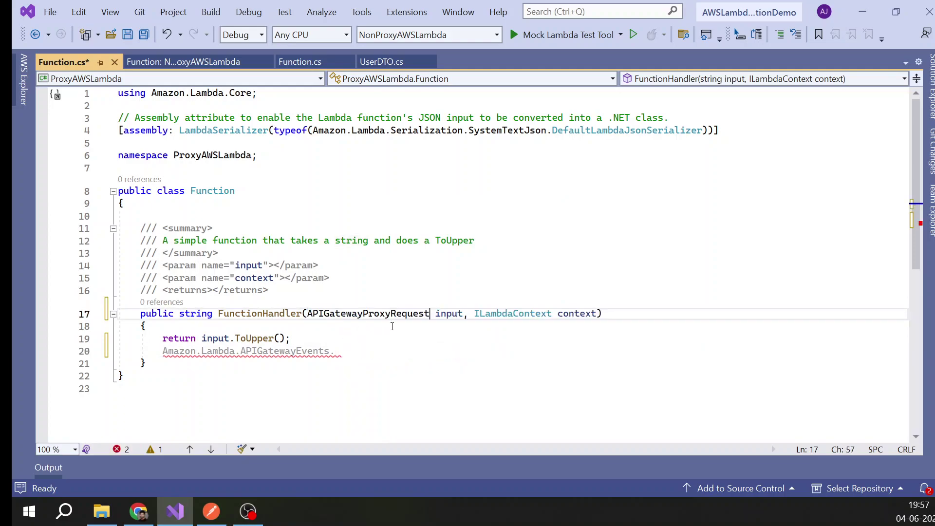
{"action": "left_click_drag", "start_coordinate": [163, 364], "coordinate": [353, 363]}
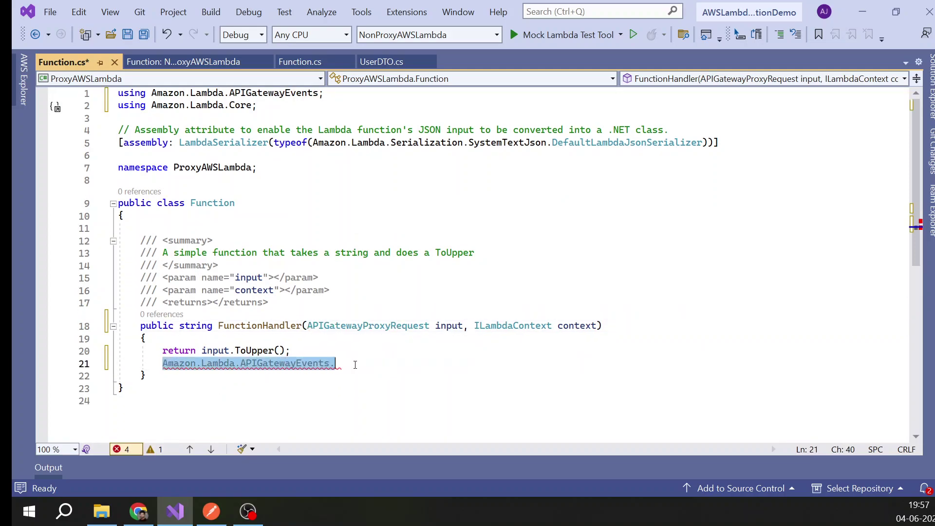
{"action": "key", "text": "BackSpace"}
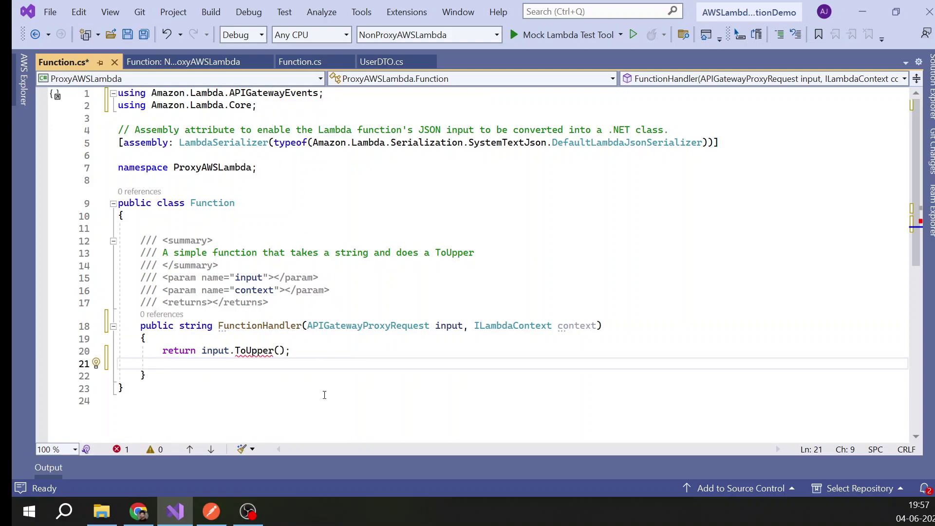
{"action": "key", "text": "ctrl+s"}
Go to the APIGatewayProxyRequest class definition with F12.
{"action": "left_click", "coordinate": [439, 325]}
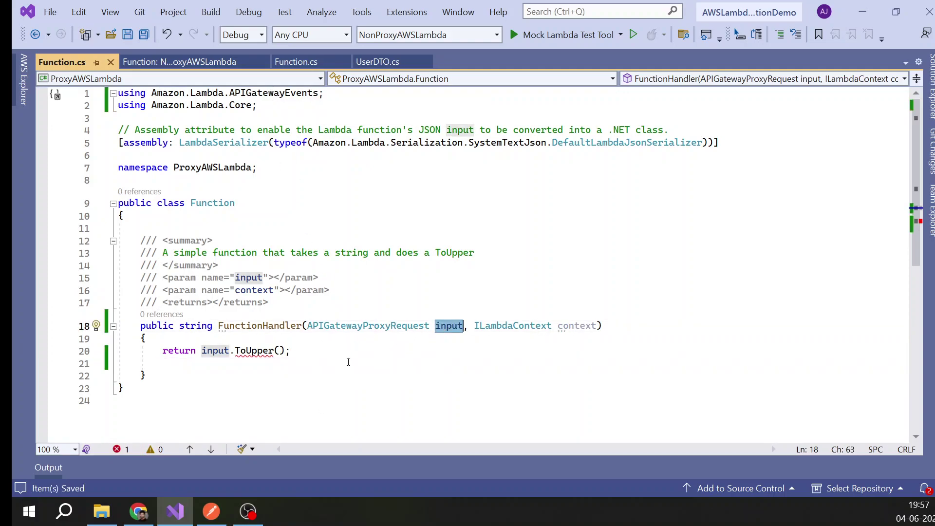
{"action": "left_click", "coordinate": [369, 332]}
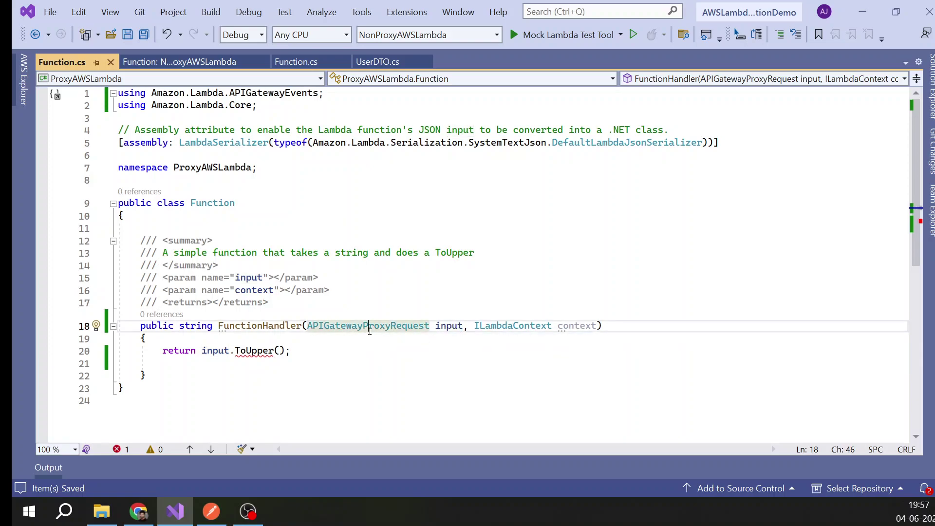
{"action": "left_click", "coordinate": [416, 327]}
{"action": "key", "text": "F12"}
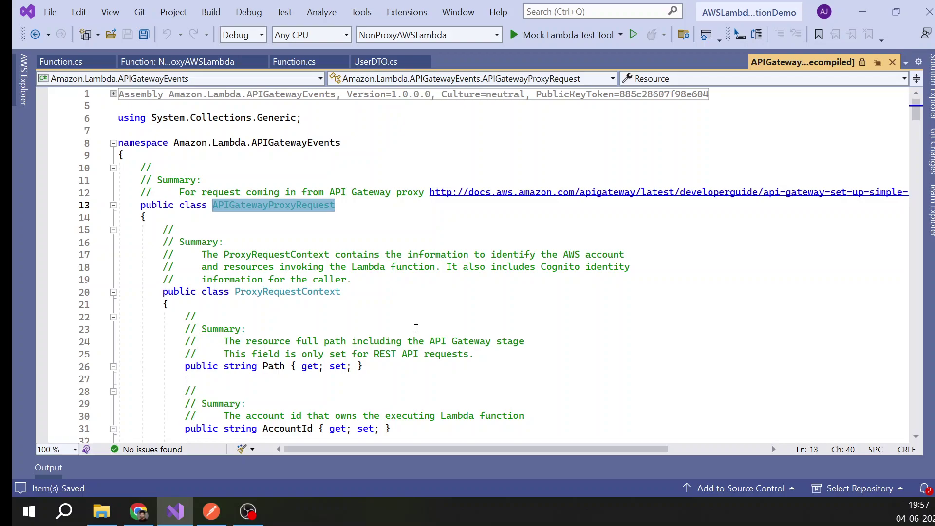
Collapse the ProxyRequestContext and RequestIdentity classes and scroll through the APIGatewayProxyRequest metadata.
{"action": "left_click", "coordinate": [113, 292]}
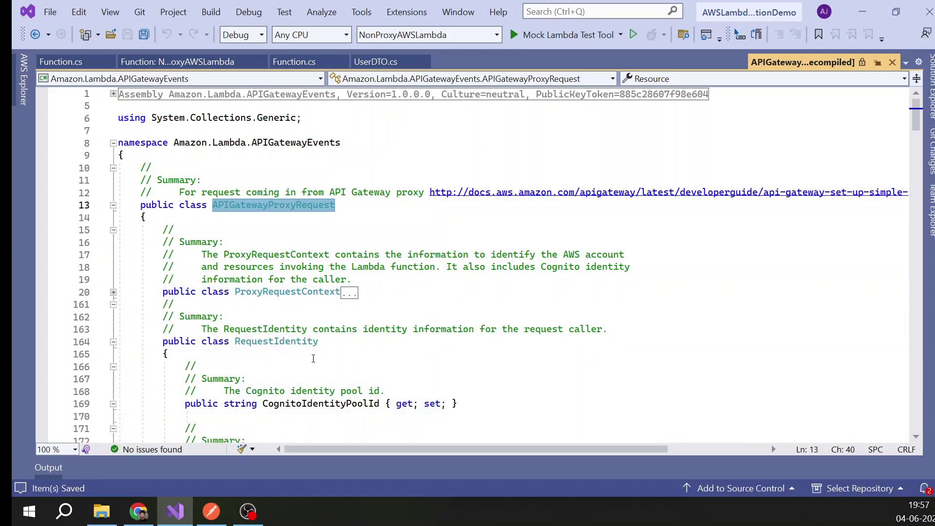
{"action": "scroll", "coordinate": [171, 287], "scroll_direction": "down", "scroll_amount": 2}
{"action": "left_click", "coordinate": [274, 267]}
{"action": "key", "text": "ctrl+m"}
{"action": "key", "text": "ctrl+m"}
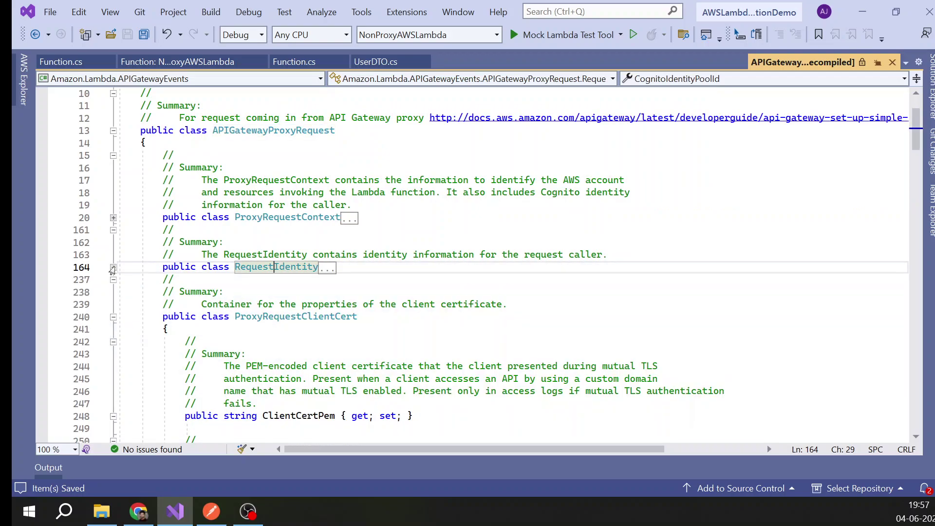
{"action": "scroll", "coordinate": [308, 330], "scroll_direction": "down", "scroll_amount": 3}
{"action": "scroll", "coordinate": [308, 330], "scroll_direction": "down", "scroll_amount": 9}
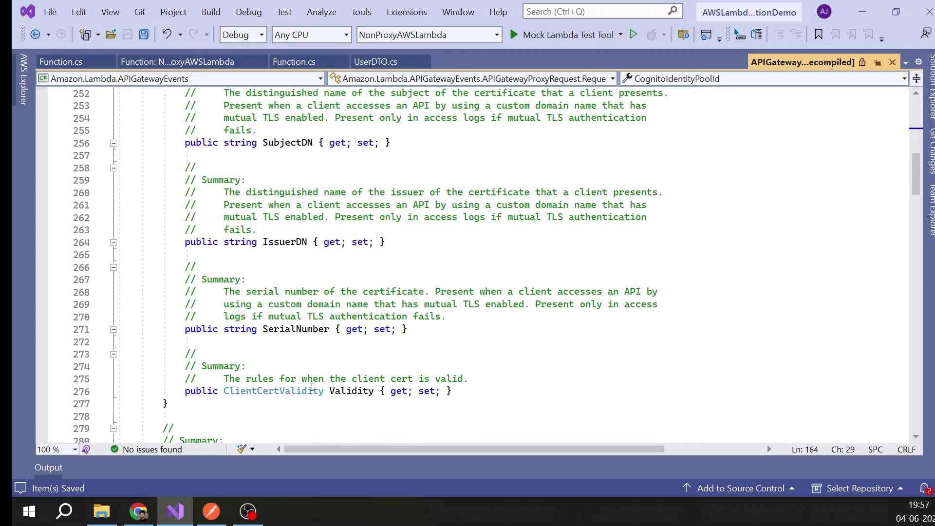
{"action": "left_click", "coordinate": [139, 511]}
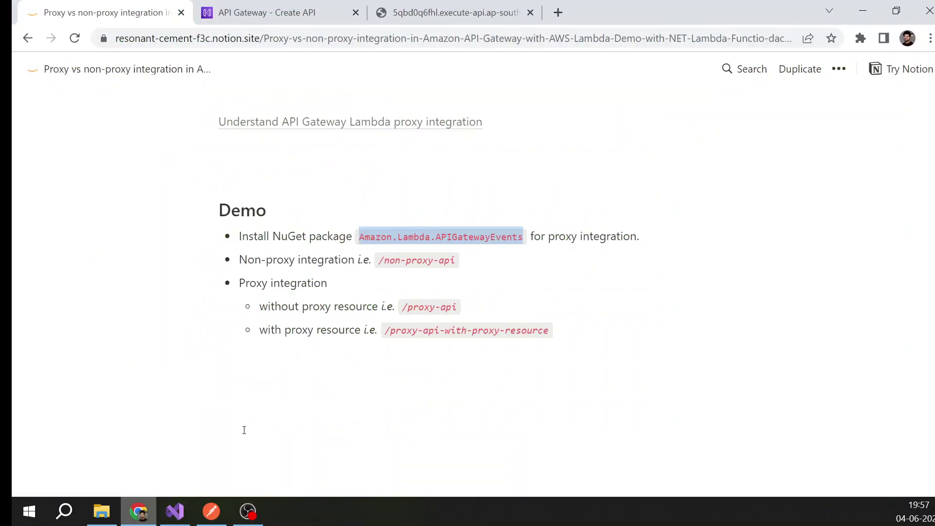
Open the API Gateway Lambda proxy integration article at its input format section.
{"action": "left_click", "coordinate": [348, 122]}
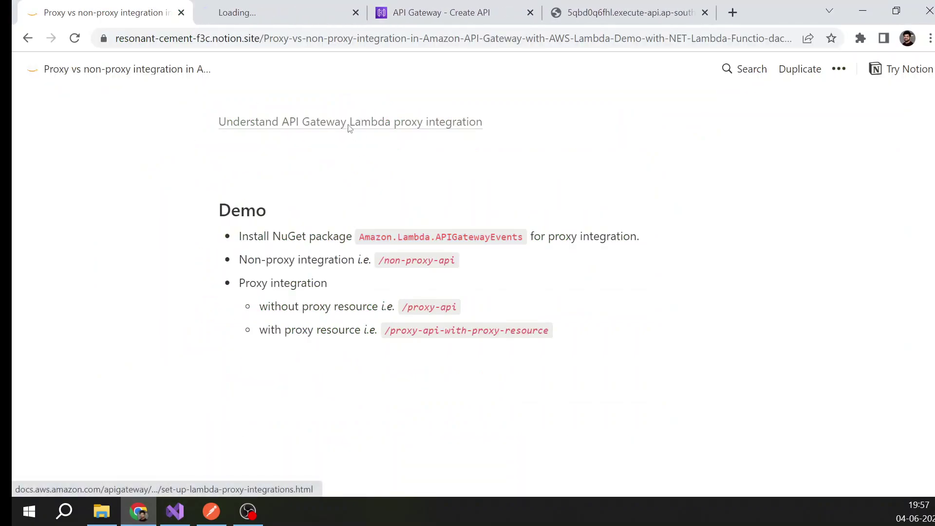
{"action": "left_click", "coordinate": [260, 15]}
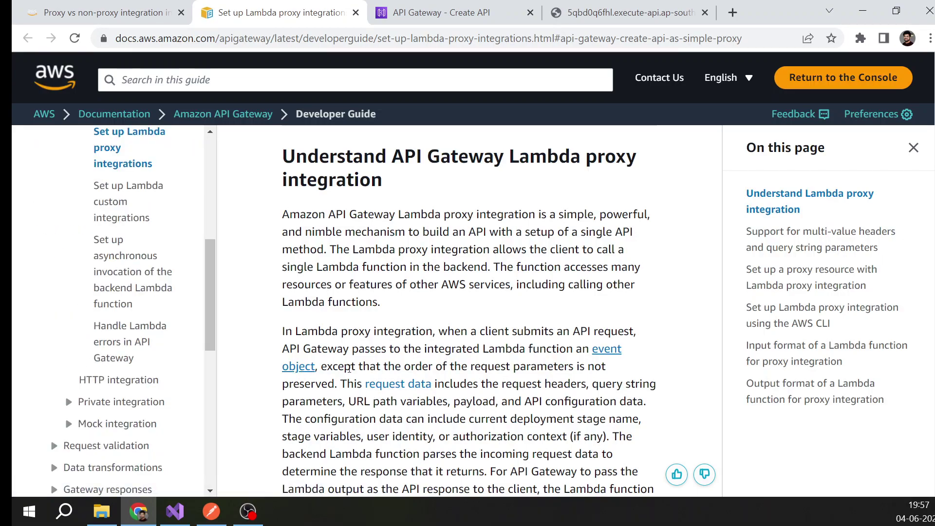
{"action": "left_click", "coordinate": [616, 355]}
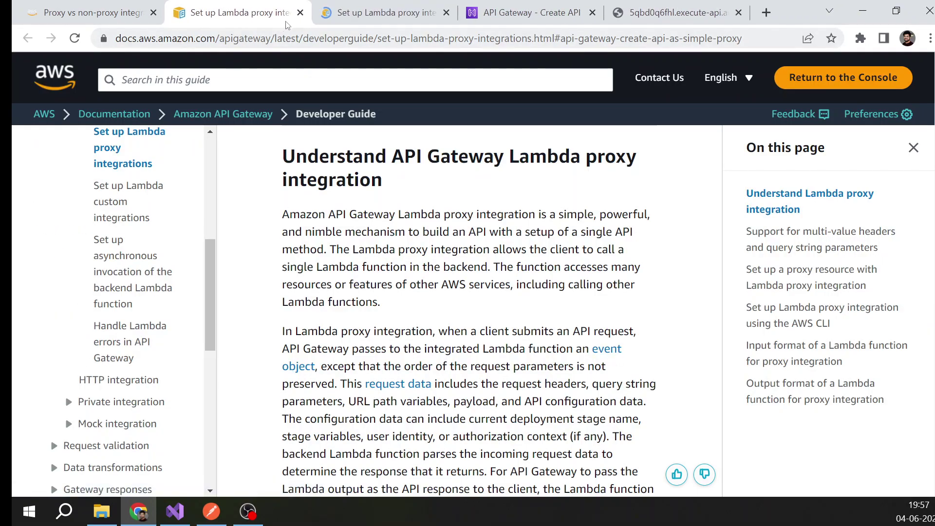
{"action": "left_click", "coordinate": [300, 12]}
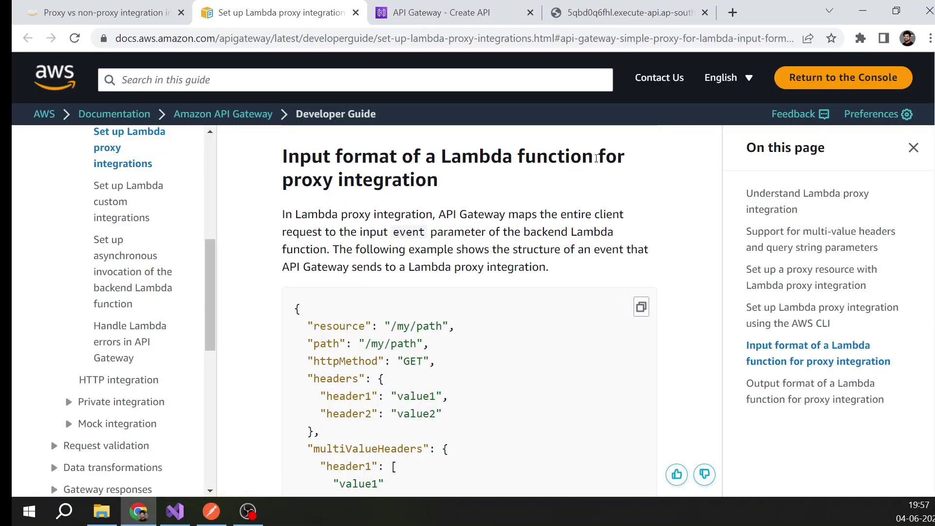
{"action": "left_click_drag", "start_coordinate": [277, 191], "coordinate": [442, 186]}
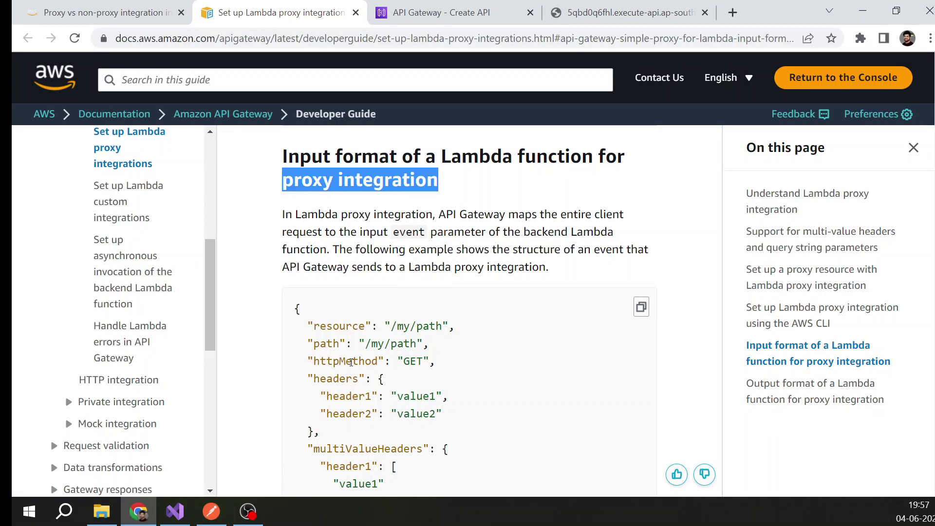
{"action": "scroll", "coordinate": [351, 362], "scroll_direction": "down", "scroll_amount": 5}
{"action": "scroll", "coordinate": [354, 284], "scroll_direction": "up", "scroll_amount": 3}
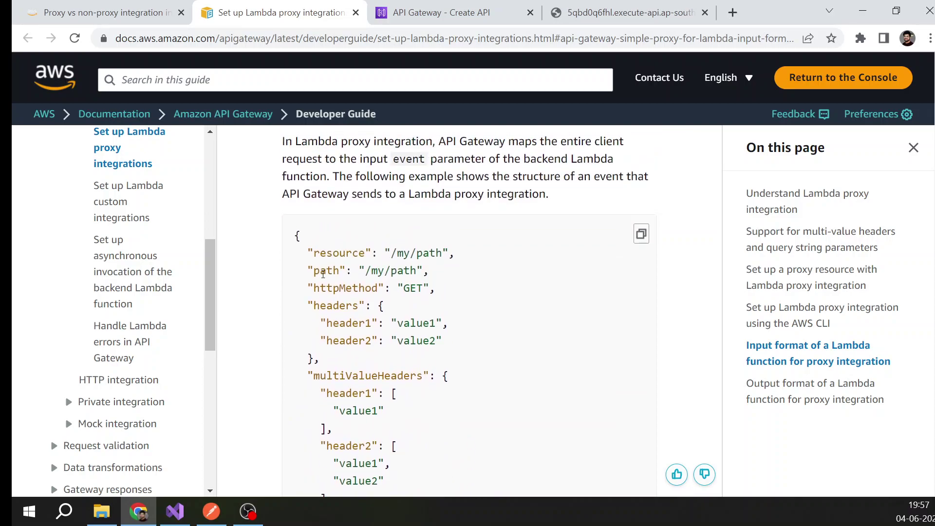
Study the httpMethod field and the rest of the sample proxy input event, then return to Function.cs.
{"action": "double_click", "coordinate": [341, 290]}
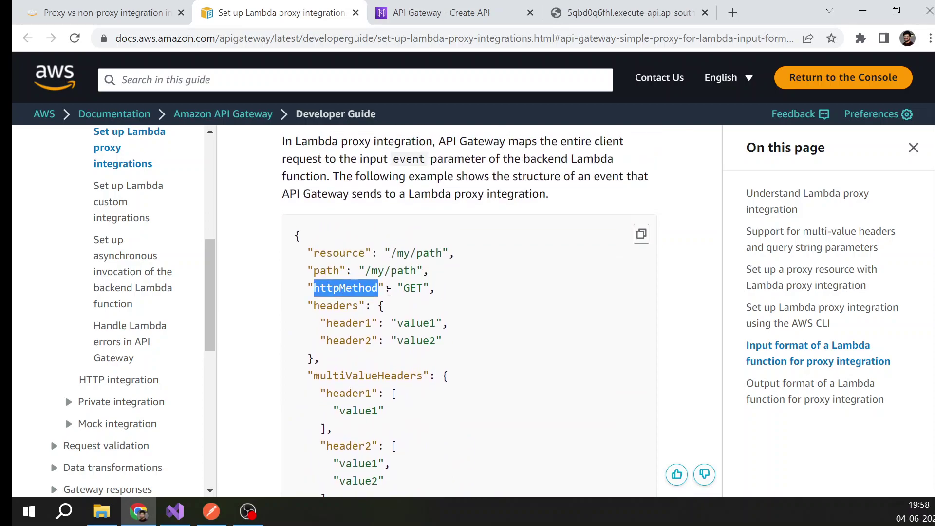
{"action": "scroll", "coordinate": [368, 315], "scroll_direction": "down", "scroll_amount": 2}
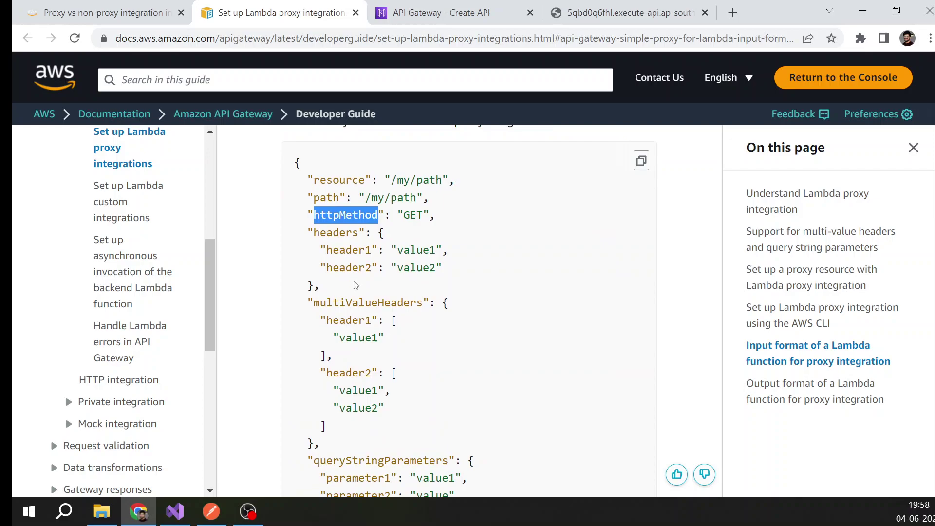
{"action": "scroll", "coordinate": [355, 285], "scroll_direction": "down", "scroll_amount": 10}
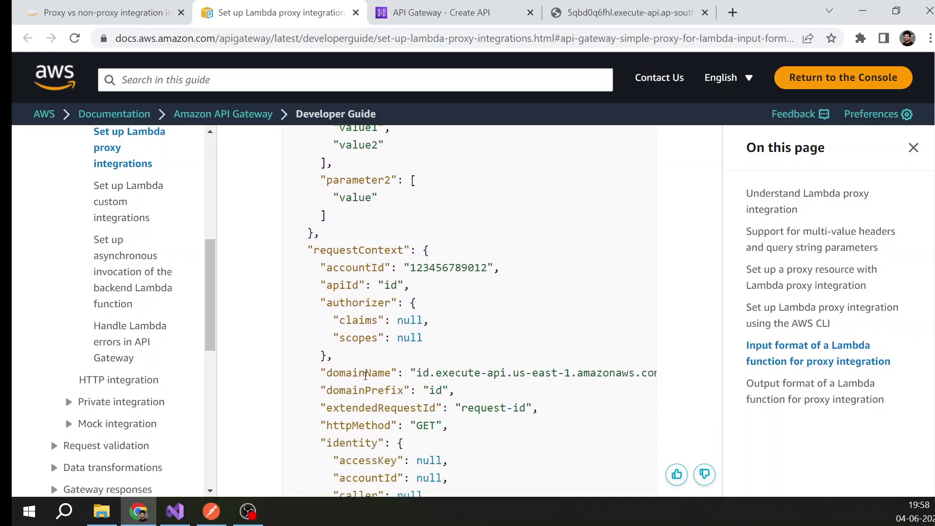
{"action": "scroll", "coordinate": [365, 375], "scroll_direction": "down", "scroll_amount": 5}
{"action": "scroll", "coordinate": [351, 226], "scroll_direction": "down", "scroll_amount": 6}
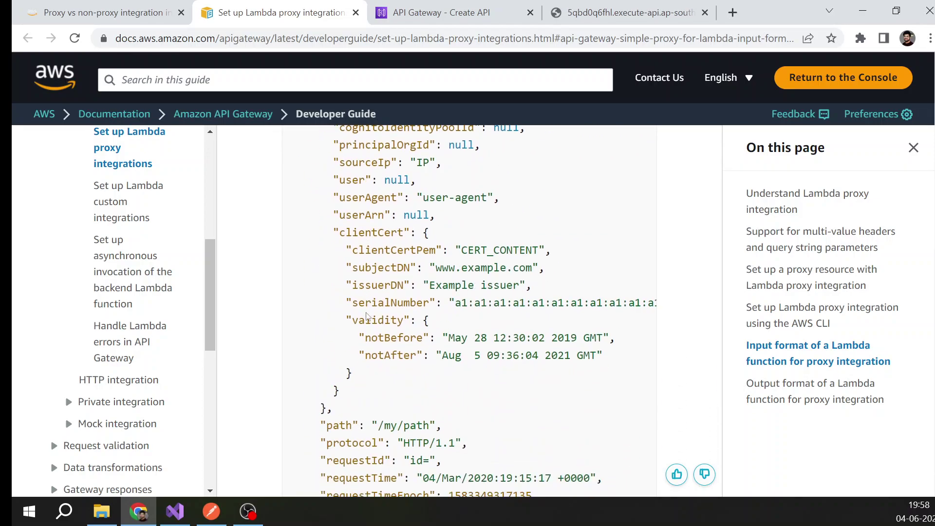
{"action": "scroll", "coordinate": [345, 389], "scroll_direction": "down", "scroll_amount": 5}
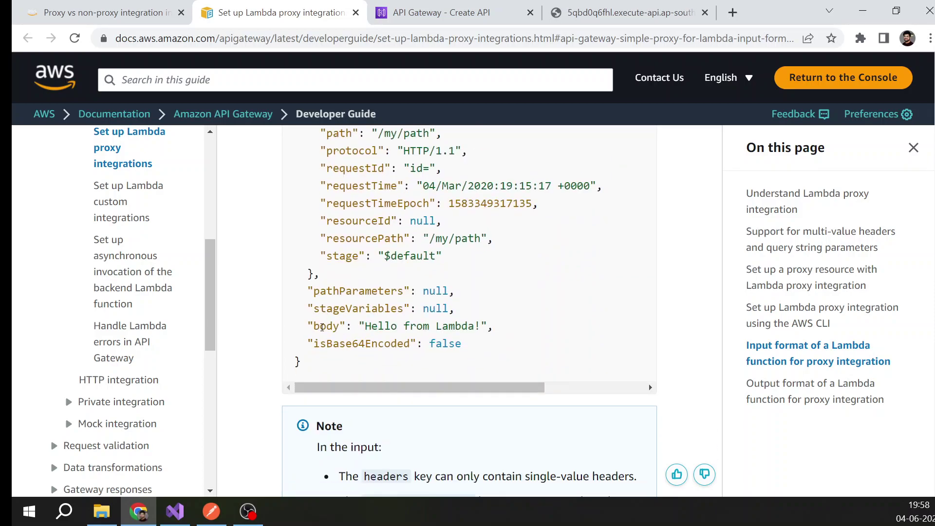
{"action": "scroll", "coordinate": [341, 375], "scroll_direction": "up", "scroll_amount": 16}
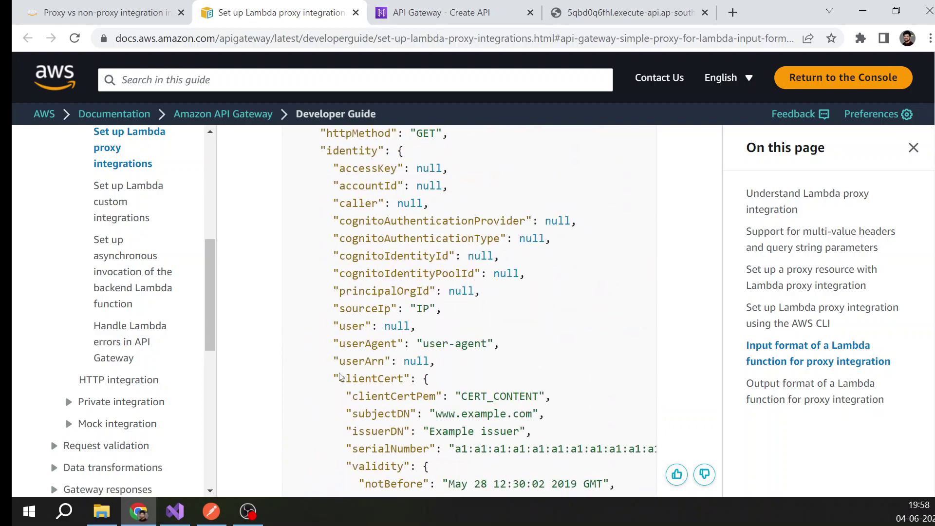
{"action": "scroll", "coordinate": [339, 373], "scroll_direction": "up", "scroll_amount": 9}
{"action": "double_click", "coordinate": [345, 142]}
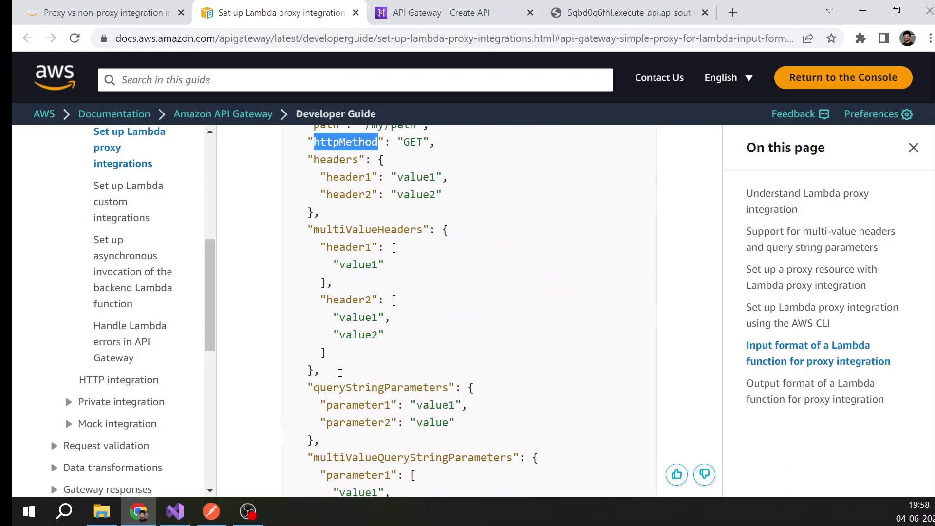
{"action": "left_click", "coordinate": [174, 511]}
{"action": "key", "text": "ctrl+minus"}
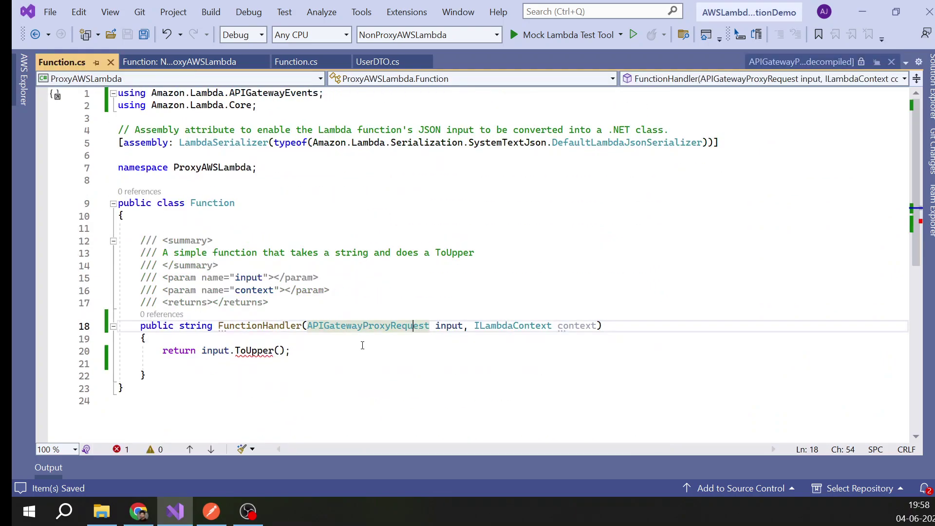
Replace the old ToUpper return with return input.Body; and save Function.cs.
{"action": "left_click", "coordinate": [441, 326]}
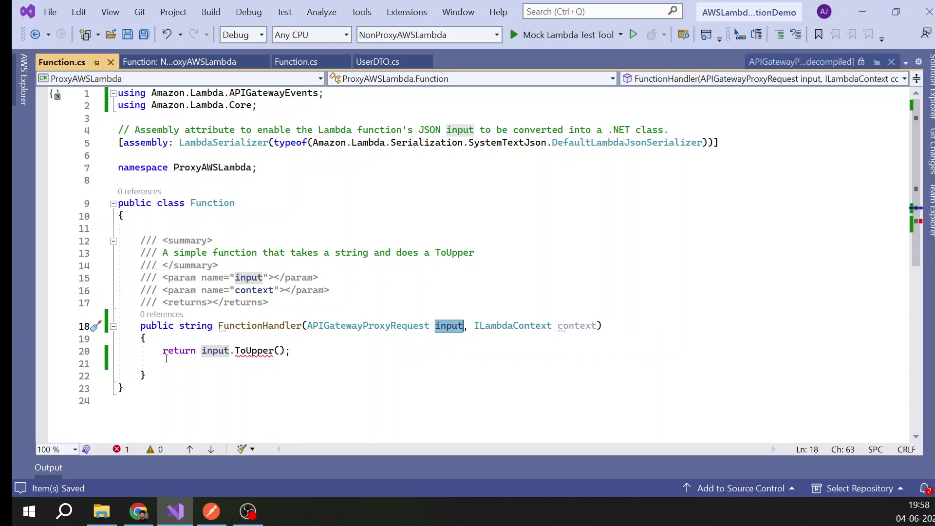
{"action": "left_click_drag", "start_coordinate": [158, 354], "coordinate": [259, 361]}
{"action": "key", "text": "Delete"}
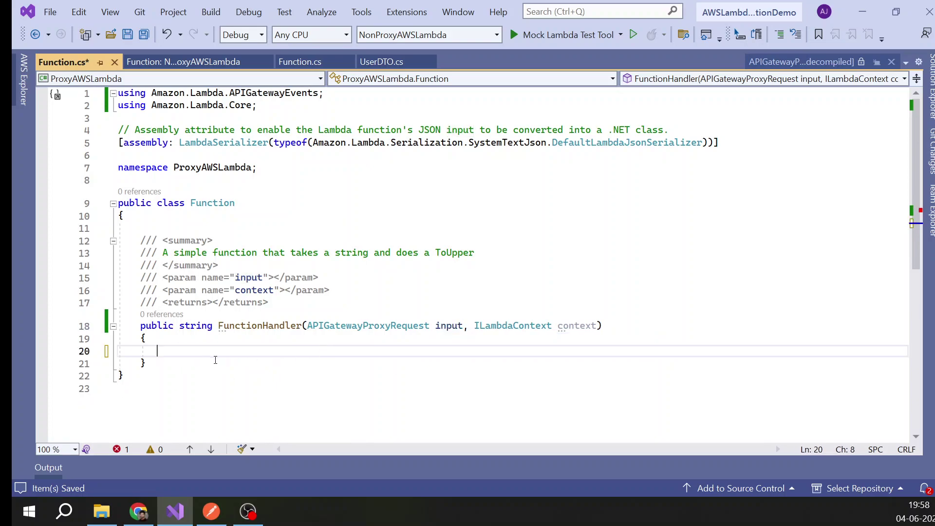
{"action": "left_click", "coordinate": [441, 326]}
{"action": "left_click", "coordinate": [184, 355]}
{"action": "type", "text": "return "}
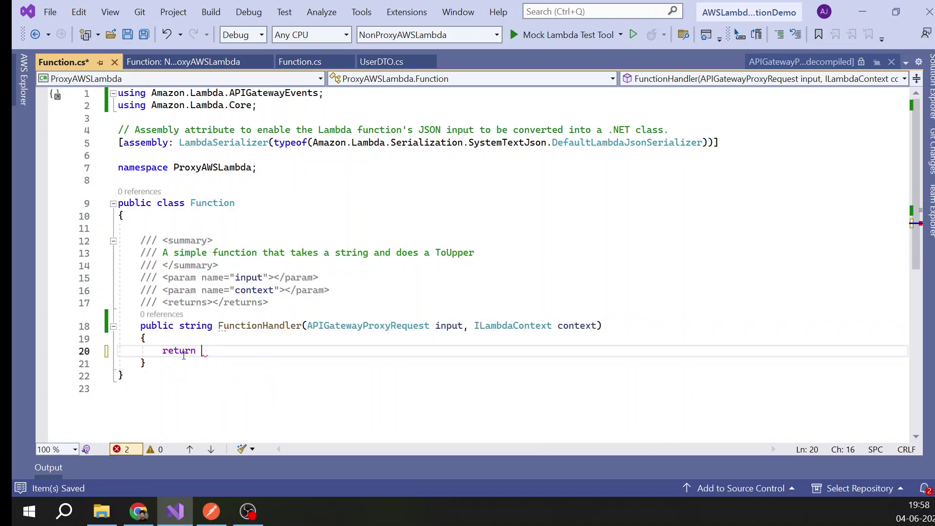
{"action": "type", "text": "input.Body"}
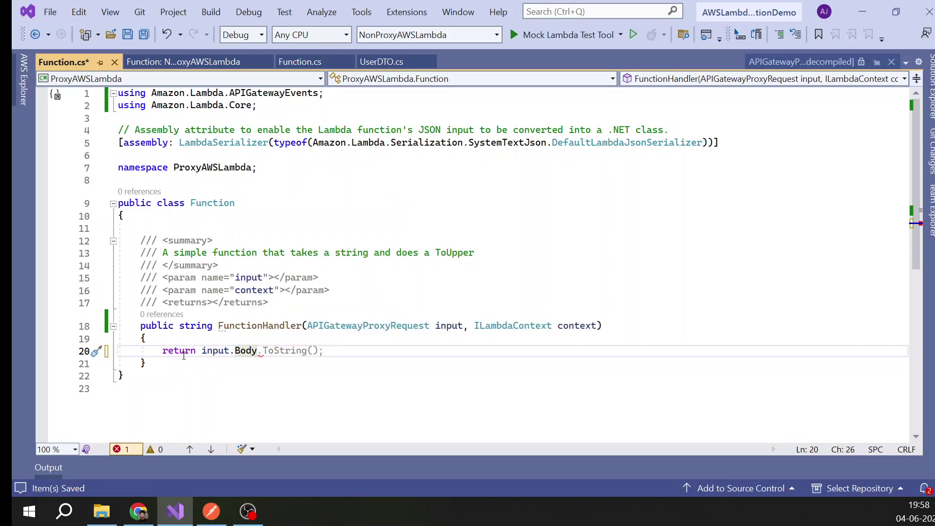
{"action": "mouse_move", "coordinate": [253, 351]}
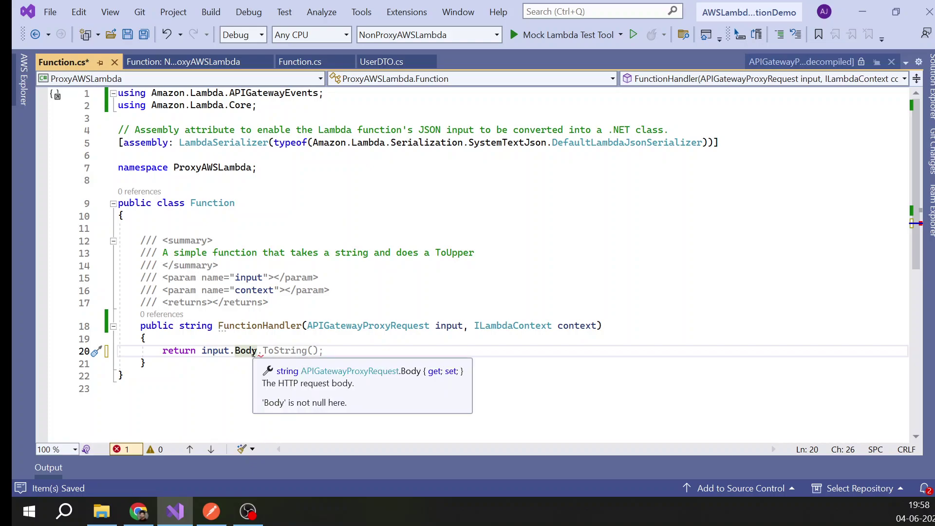
{"action": "type", "text": ";"}
{"action": "key", "text": "ctrl+s"}
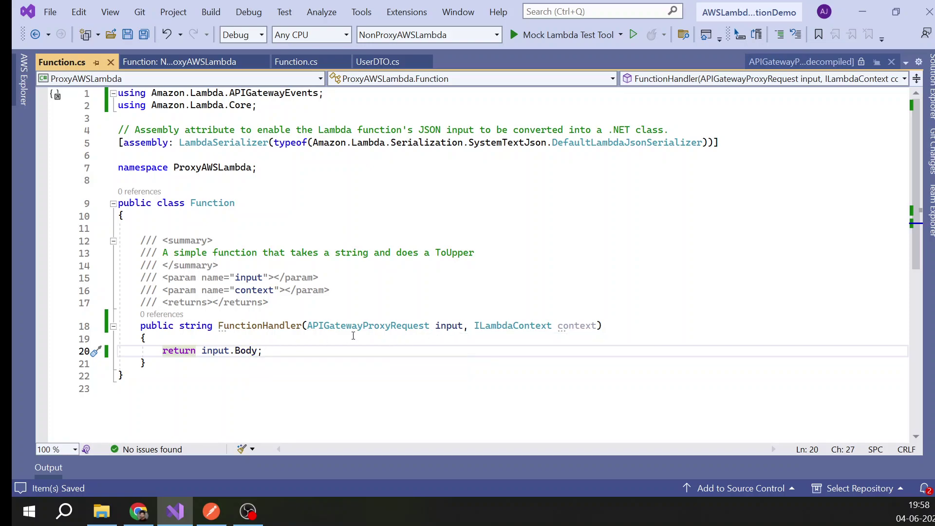
Add a context.Logger.LogInformation call on a new line above the return.
{"action": "key", "text": "ctrl+Return"}
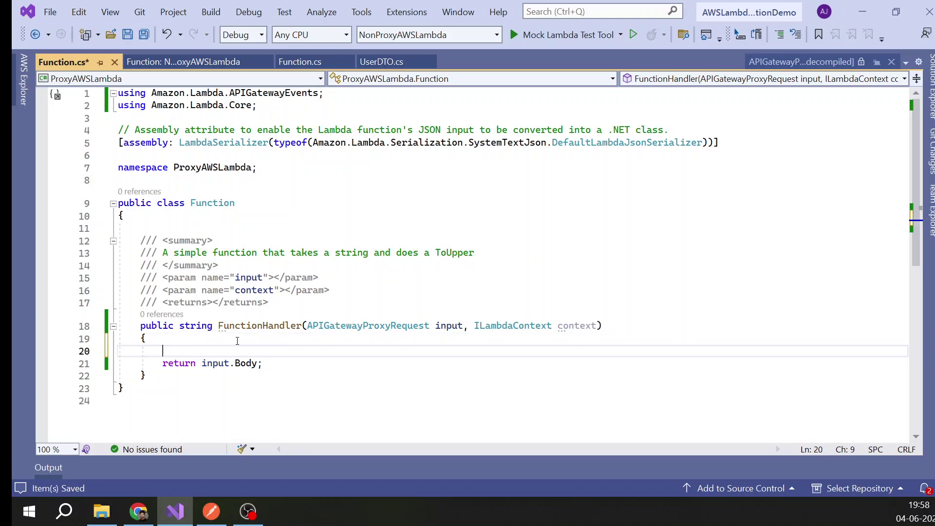
{"action": "double_click", "coordinate": [577, 325]}
{"action": "key", "text": "ctrl+c"}
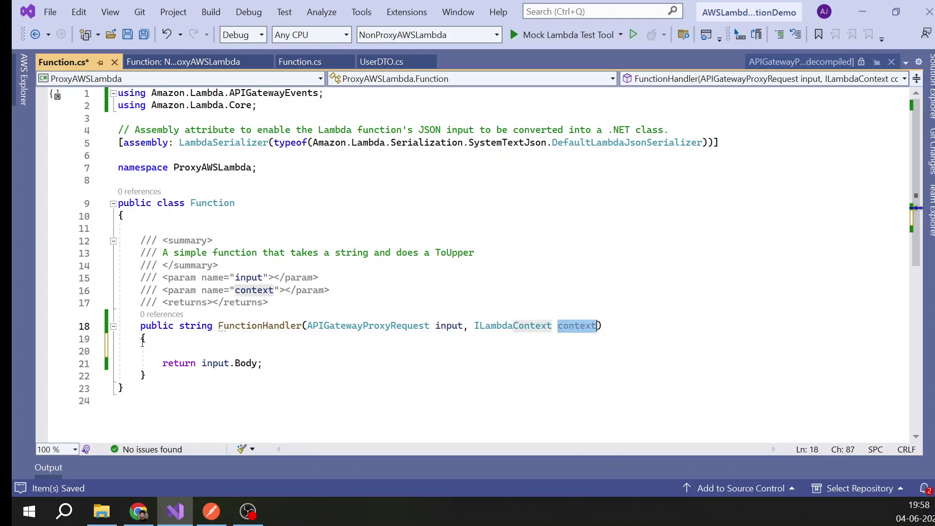
{"action": "left_click", "coordinate": [163, 350]}
{"action": "key", "text": "ctrl+v"}
{"action": "type", "text": ".lo"}
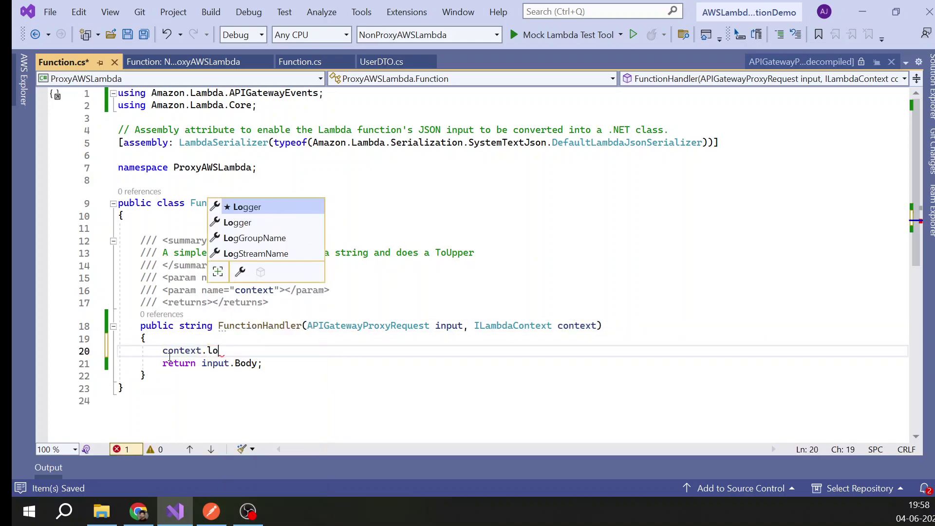
{"action": "type", "text": "gger.lo"}
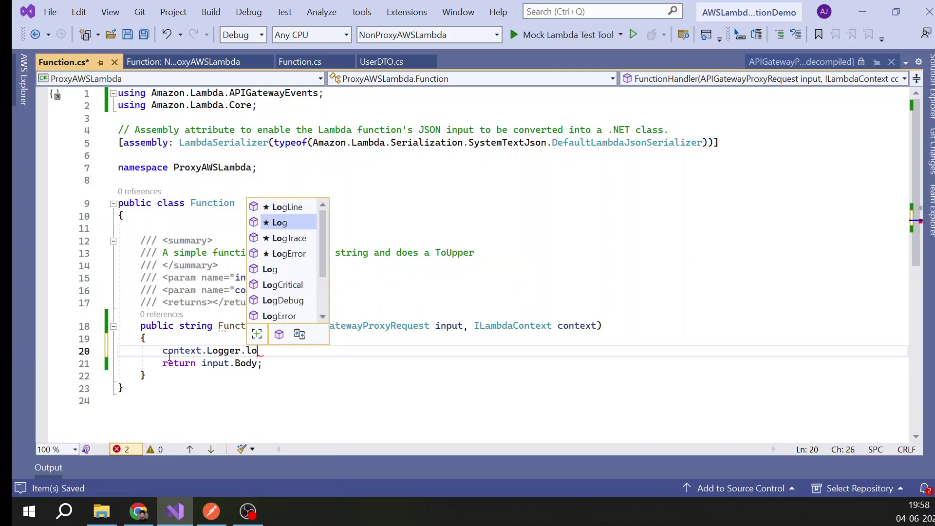
{"action": "key", "text": "Down"}
{"action": "key", "text": "Down"}
{"action": "key", "text": "Down"}
{"action": "key", "text": "Down"}
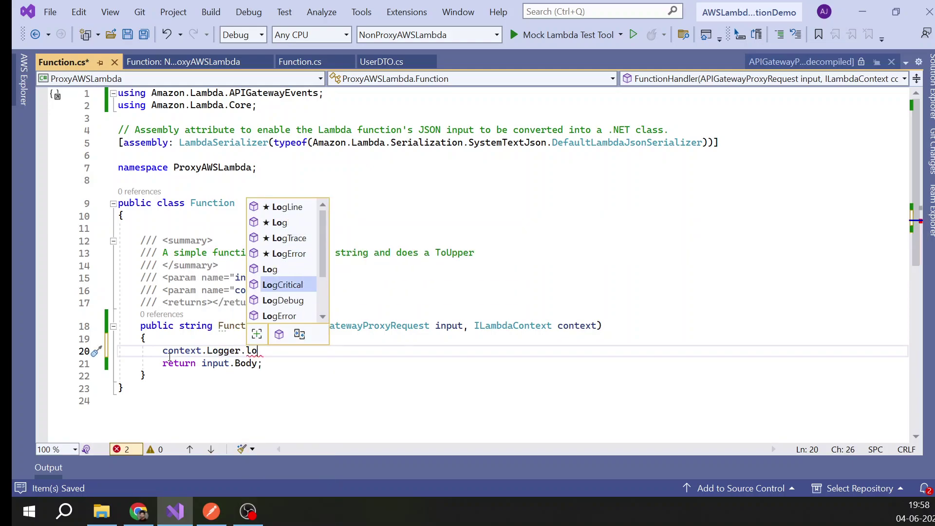
{"action": "key", "text": "Down"}
{"action": "key", "text": "Up"}
{"action": "key", "text": "Up"}
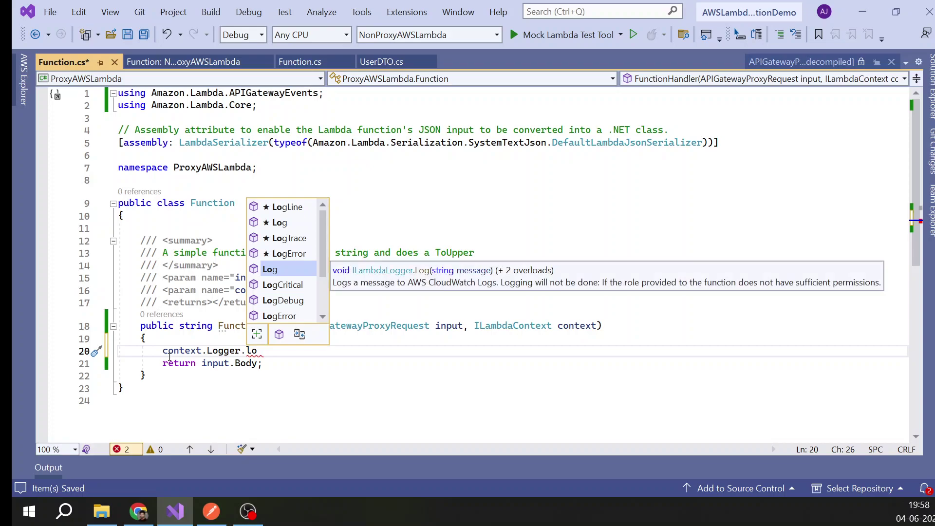
{"action": "key", "text": "Up"}
{"action": "key", "text": "Up"}
{"action": "type", "text": "gInformation("}
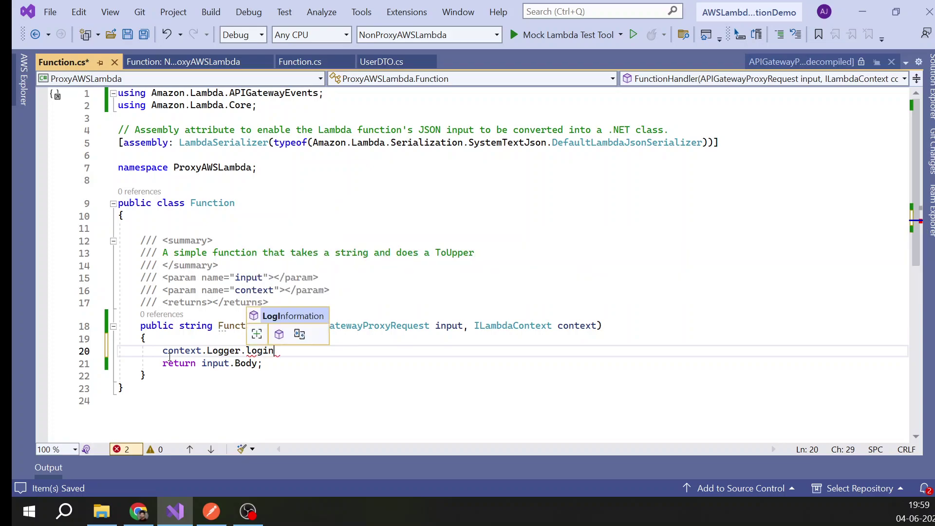
{"action": "type", "text": "re"}
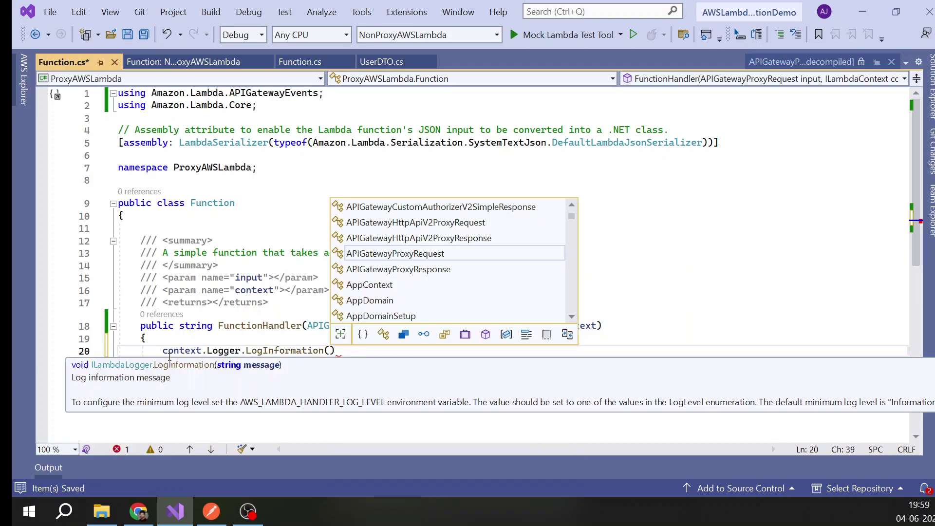
{"action": "type", "text": "q"}
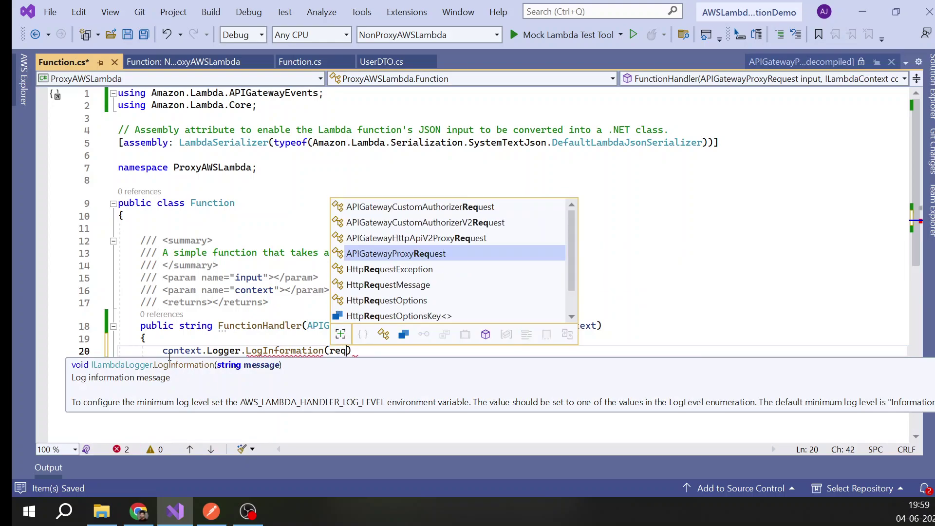
{"action": "key", "text": "Escape"}
Pass input as the LogInformation argument and save.
{"action": "left_click", "coordinate": [454, 327]}
{"action": "double_click", "coordinate": [449, 326]}
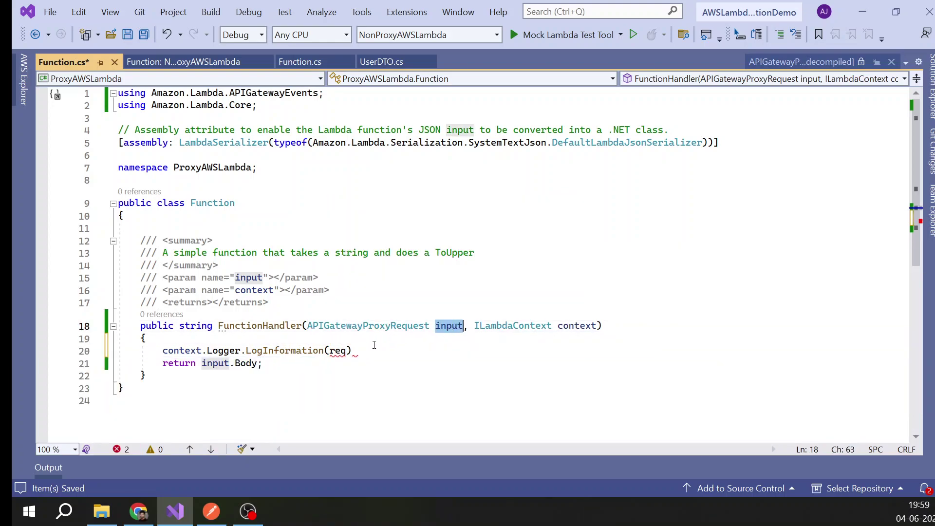
{"action": "key", "text": "ctrl+c"}
{"action": "double_click", "coordinate": [337, 350]}
{"action": "key", "text": "ctrl+v"}
{"action": "type", "text": ");"}
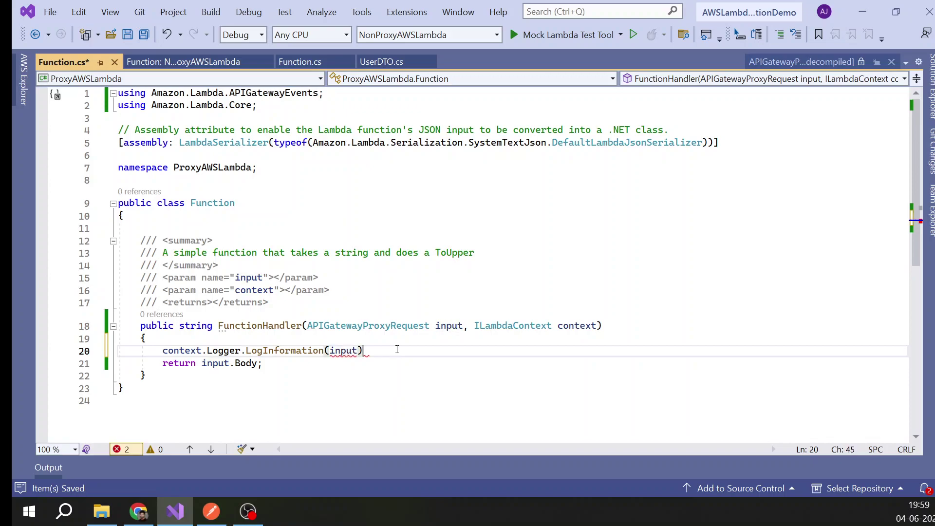
{"action": "key", "text": "ctrl+s"}
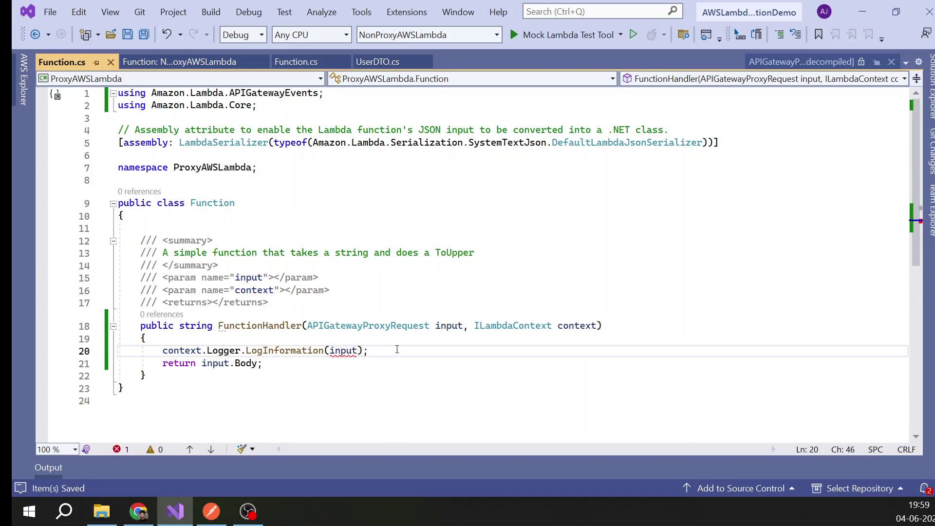
Wrap the logged argument as JsonSerializer.Serialize(input) and save the handler.
{"action": "double_click", "coordinate": [333, 350]}
{"action": "key", "text": "BackSpace"}
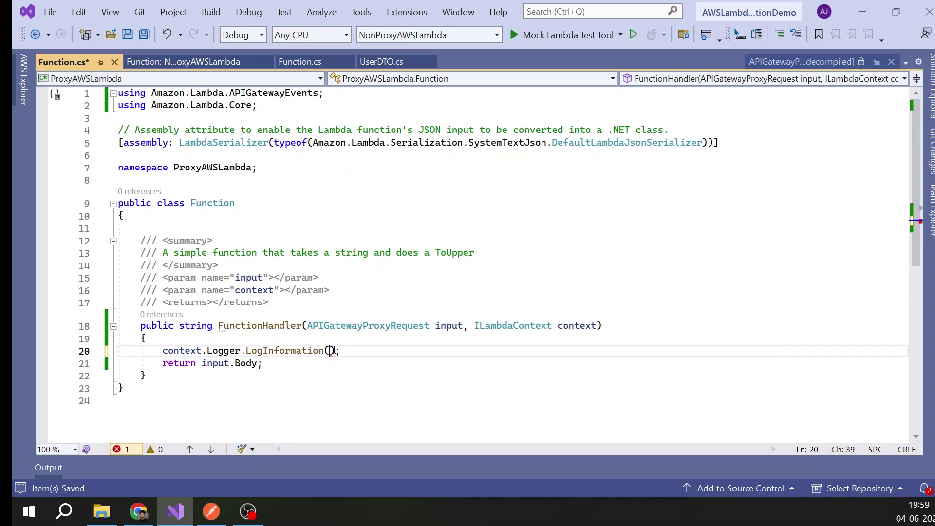
{"action": "type", "text": "JSON "}
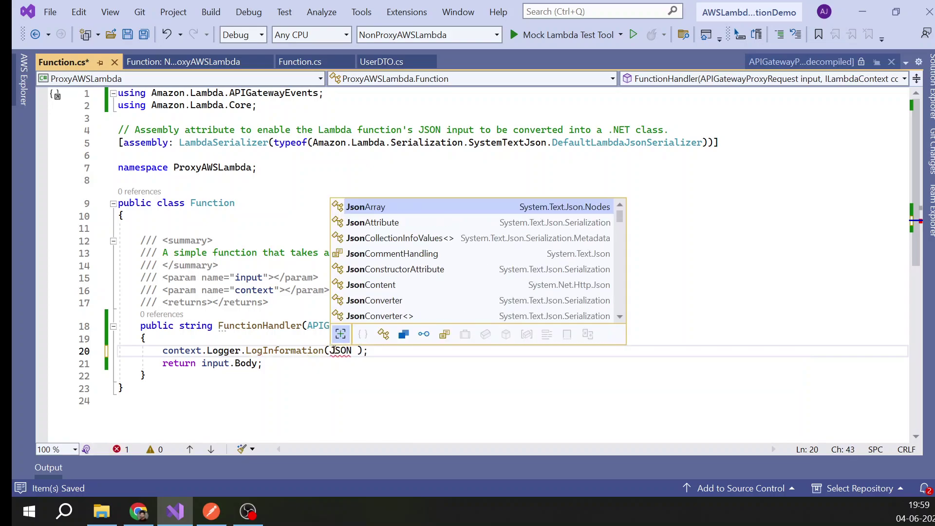
{"action": "type", "text": "Ser"}
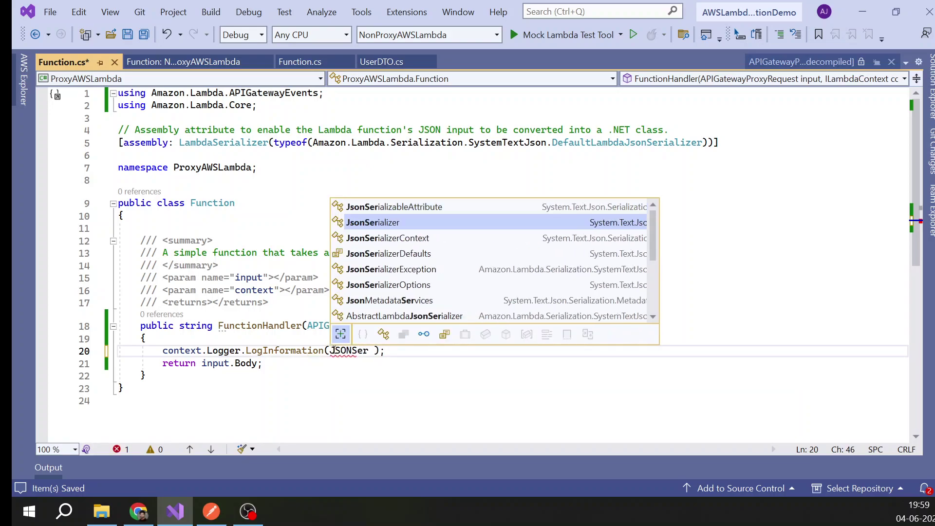
{"action": "type", "text": ".se("}
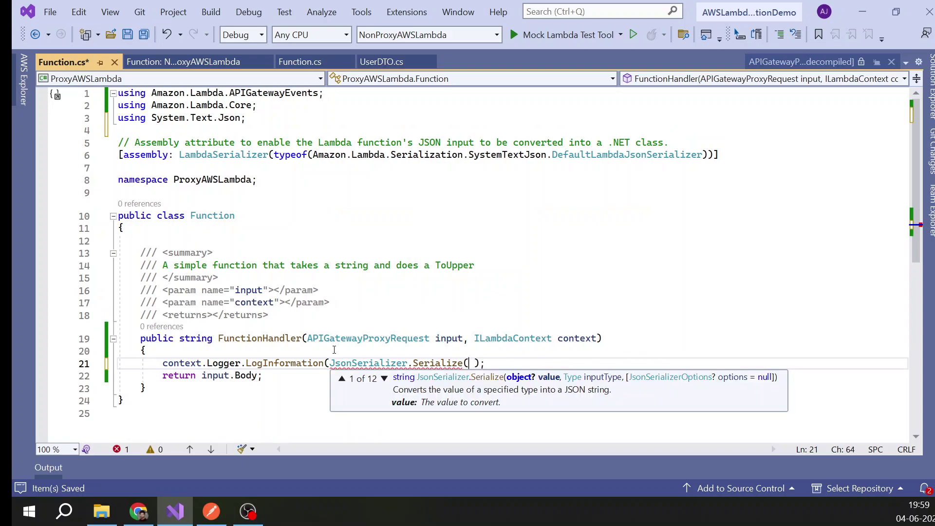
{"action": "type", "text": "input)"}
{"action": "key", "text": "End"}
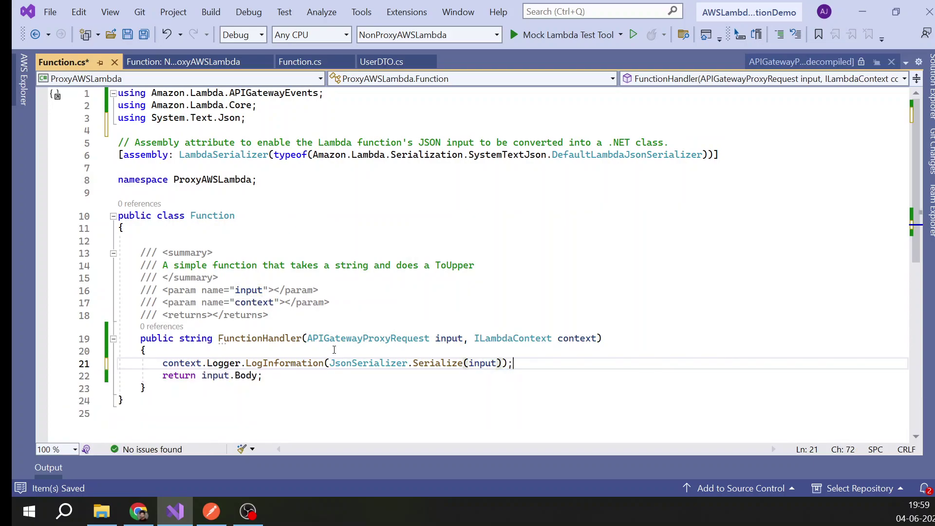
{"action": "key", "text": "ctrl+s"}
{"action": "left_click", "coordinate": [204, 379]}
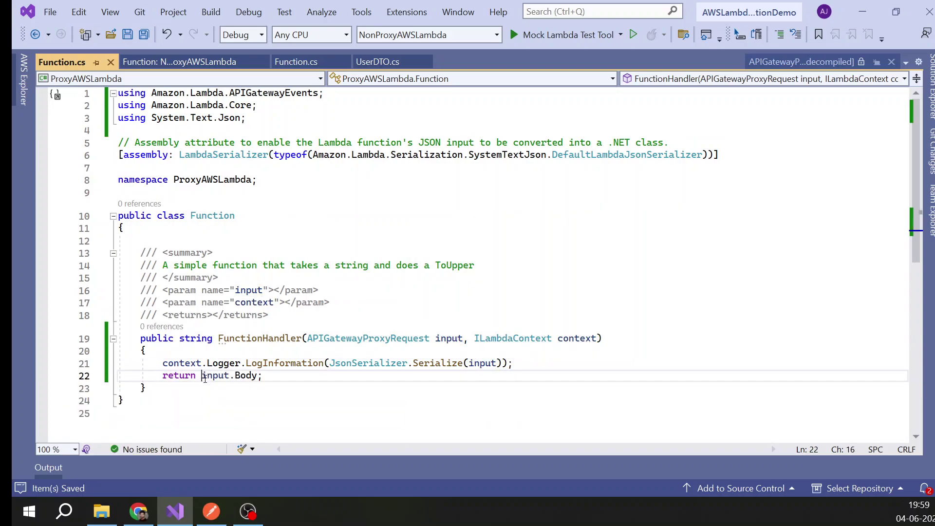
{"action": "mouse_move", "coordinate": [373, 342]}
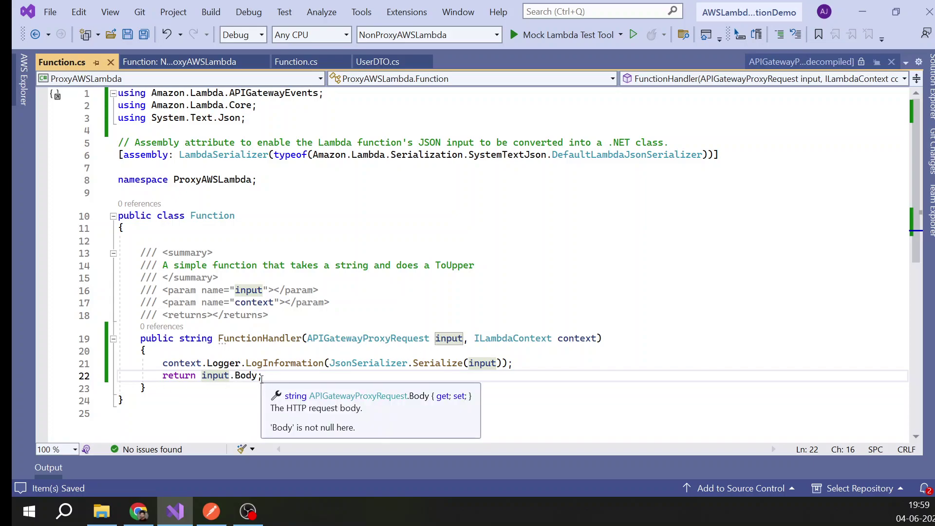
{"action": "key", "text": "ctrl+alt+l"}
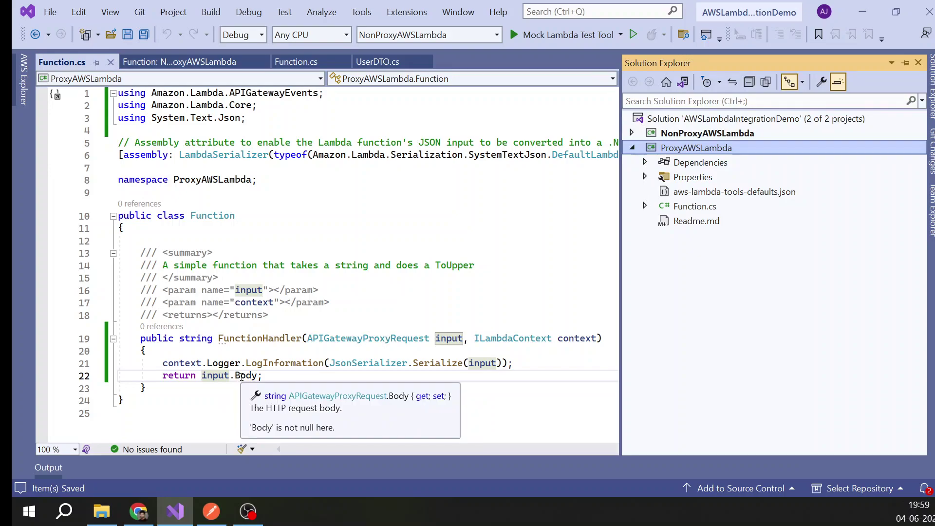
{"action": "left_click", "coordinate": [368, 338]}
Change FunctionHandler's return type from string to APIGatewayProxyResponse.
{"action": "double_click", "coordinate": [368, 338]}
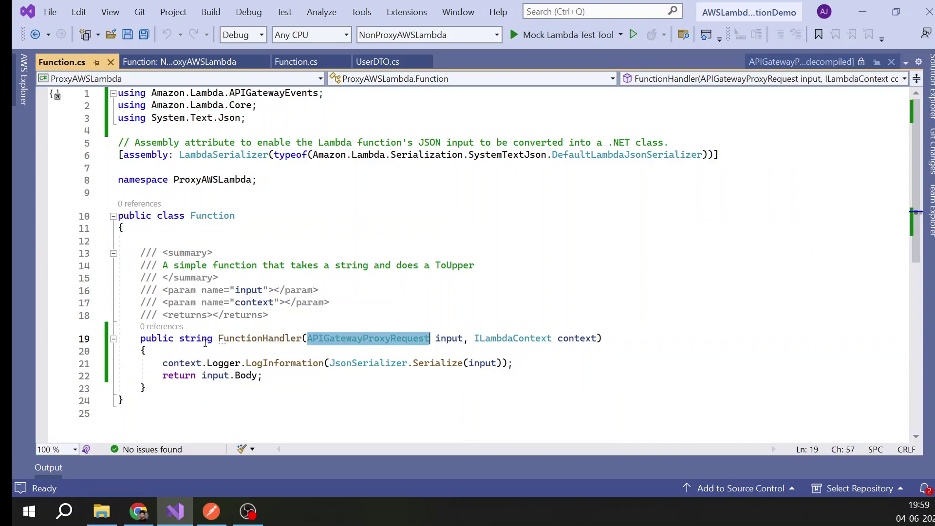
{"action": "key", "text": "ctrl+c"}
{"action": "double_click", "coordinate": [195, 338]}
{"action": "key", "text": "ctrl+v"}
{"action": "left_click", "coordinate": [275, 342], "text": "shift"}
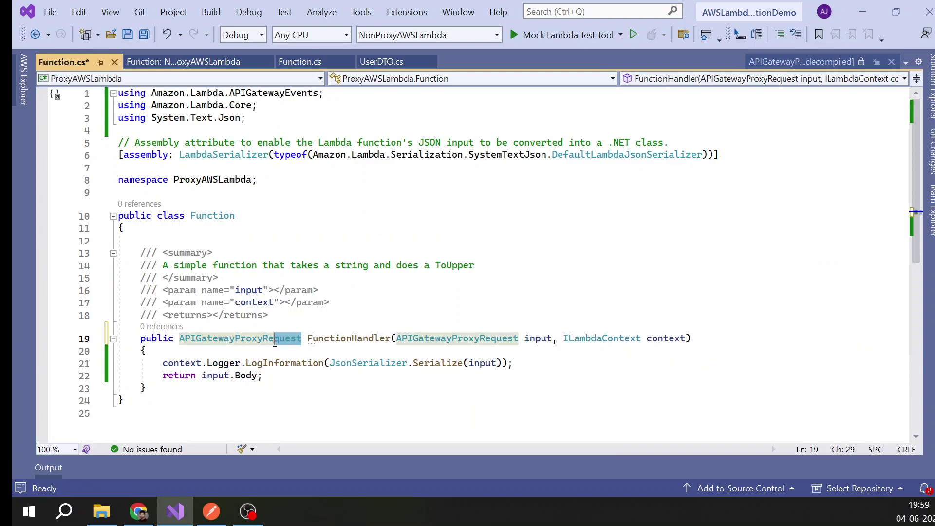
{"action": "type", "text": "spo"}
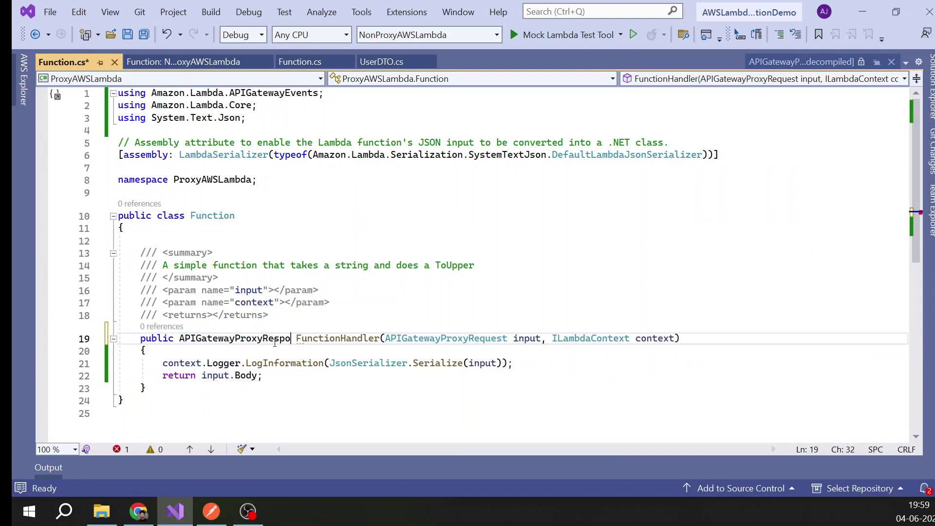
{"action": "type", "text": "nse"}
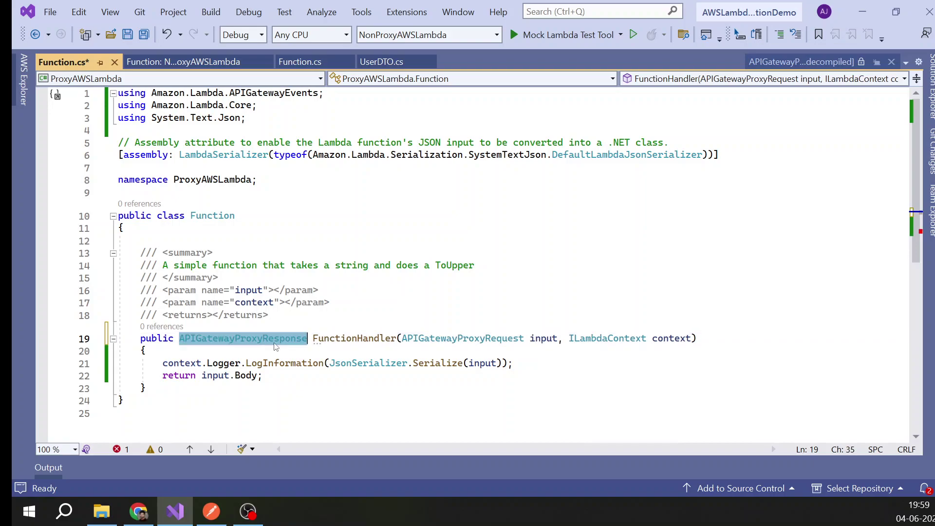
Start a return new APIGatewayProxyResponse initializer with a Body member.
{"action": "left_click", "coordinate": [284, 380]}
{"action": "key", "text": "Return"}
{"action": "key", "text": "Return"}
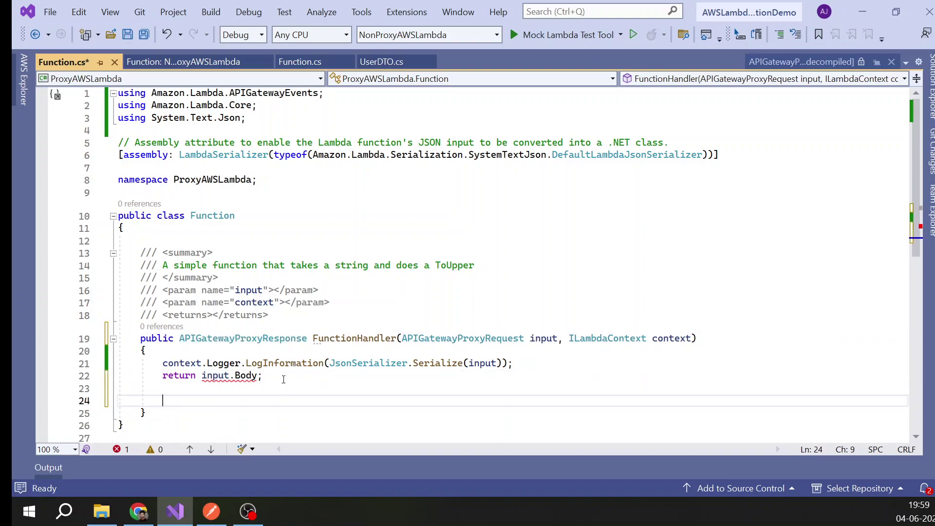
{"action": "type", "text": "return new APIGatewayProxyResponse"}
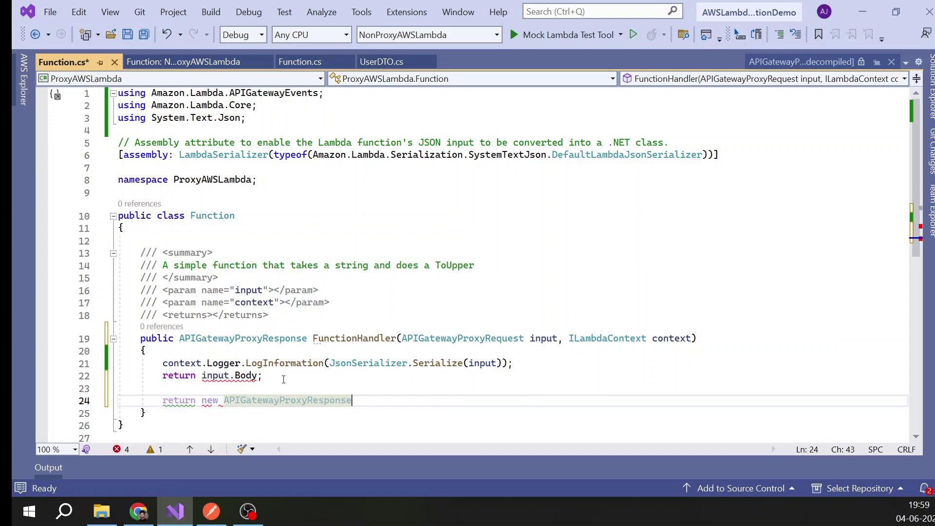
{"action": "key", "text": "Tab"}
{"action": "type", "text": "{"}
{"action": "key", "text": "Return"}
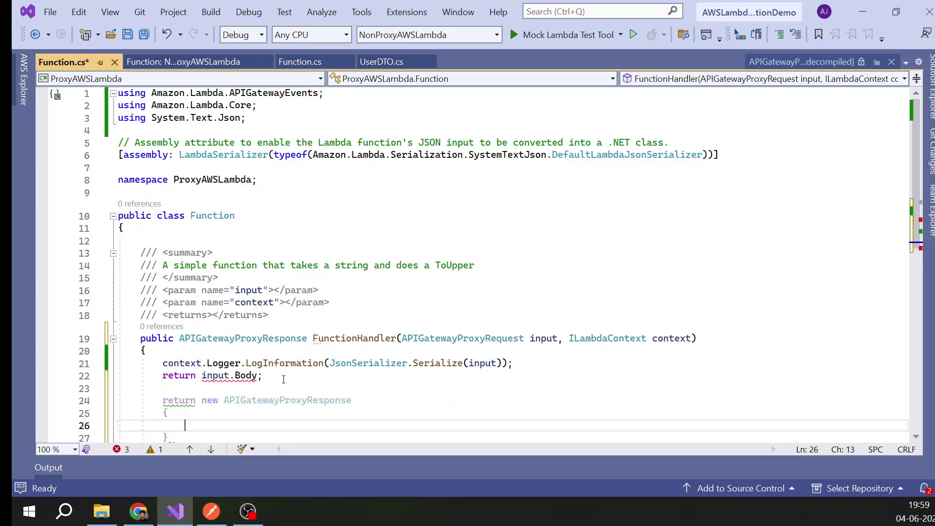
{"action": "type", "text": "B"}
{"action": "key", "text": "Tab"}
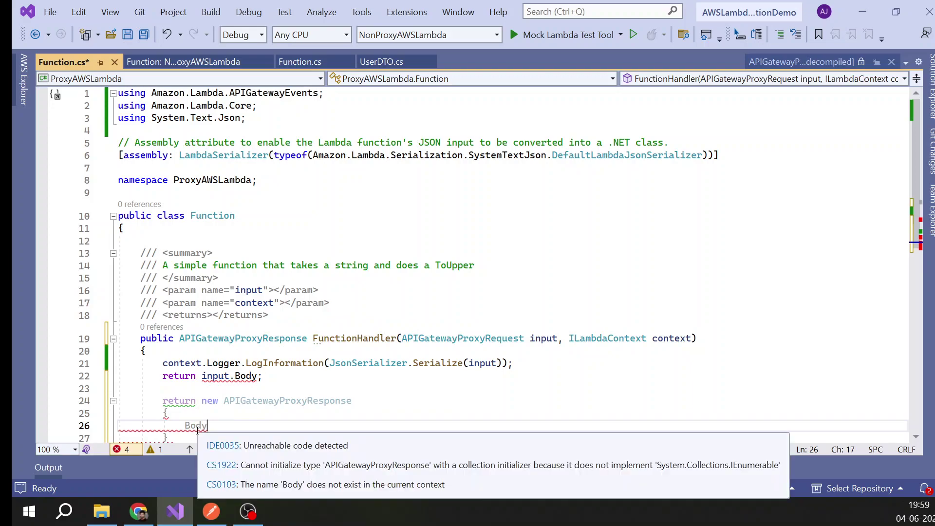
Remove the old return input.Body line and assign Body = input.Body in the initializer.
{"action": "left_click_drag", "start_coordinate": [197, 379], "coordinate": [268, 378]}
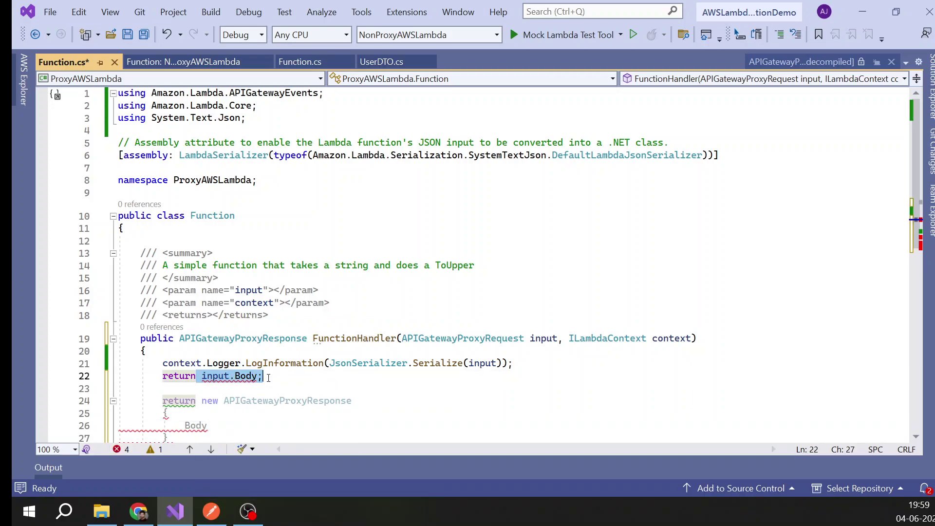
{"action": "key", "text": "BackSpace"}
{"action": "key", "text": "ctrl+BackSpace"}
{"action": "scroll", "coordinate": [255, 388], "scroll_direction": "down", "scroll_amount": 1}
{"action": "left_click", "coordinate": [240, 387]}
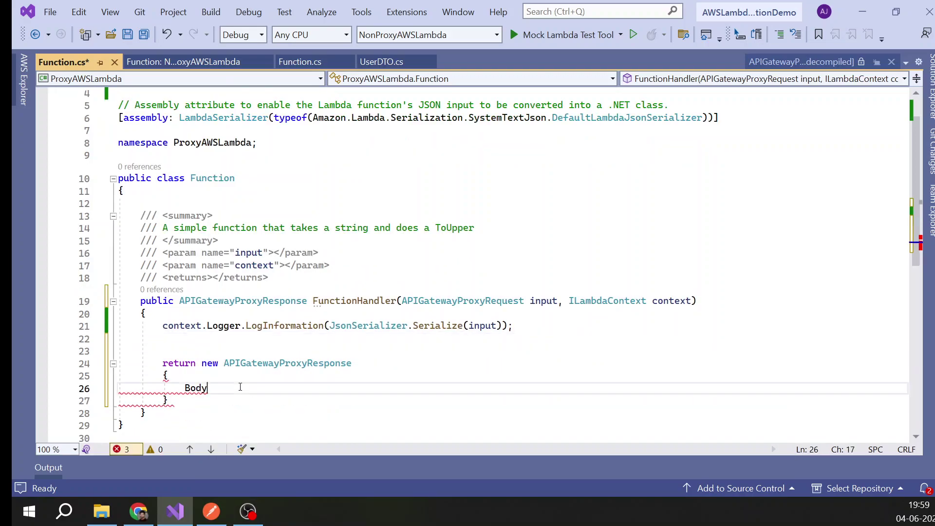
{"action": "type", "text": "= input.Body;"}
{"action": "left_click", "coordinate": [200, 339]}
{"action": "key", "text": "Delete"}
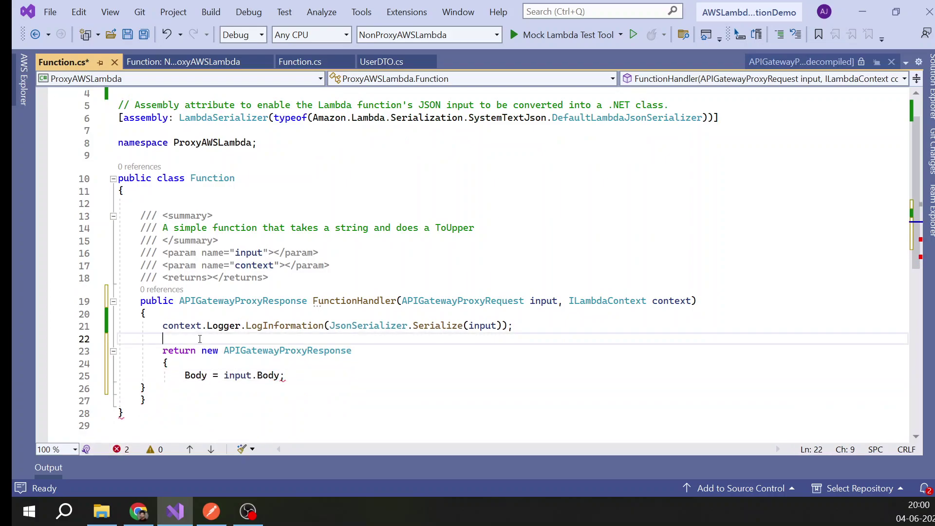
Add StatusCode = 200, close the initializer with a semicolon, and save.
{"action": "left_click", "coordinate": [307, 377]}
{"action": "key", "text": "BackSpace"}
{"action": "type", "text": ","}
{"action": "key", "text": "Return"}
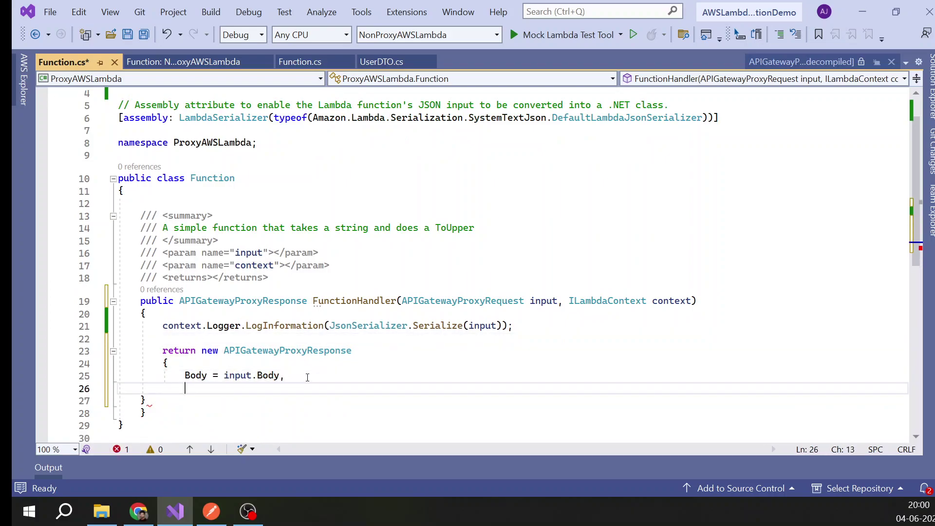
{"action": "key", "text": "Down"}
{"action": "key", "text": "Down"}
{"action": "key", "text": "Down"}
{"action": "key", "text": "space"}
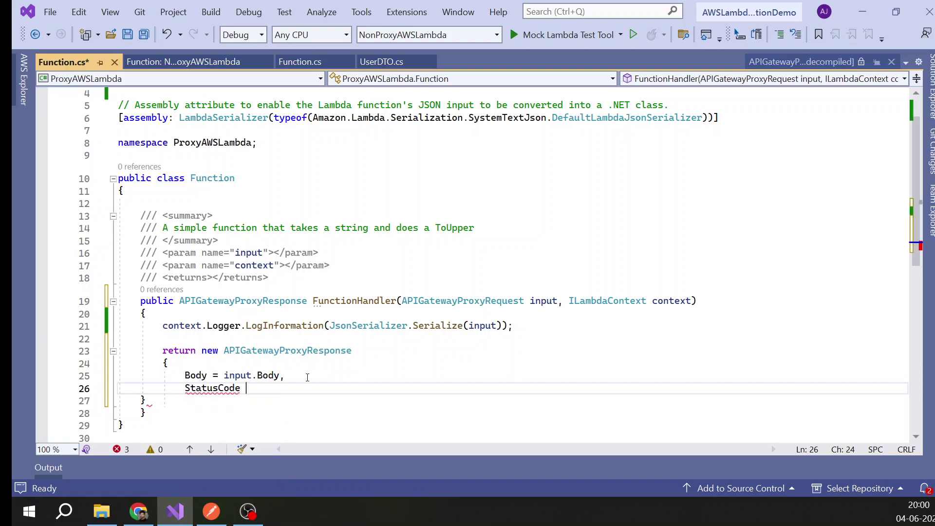
{"action": "type", "text": "="}
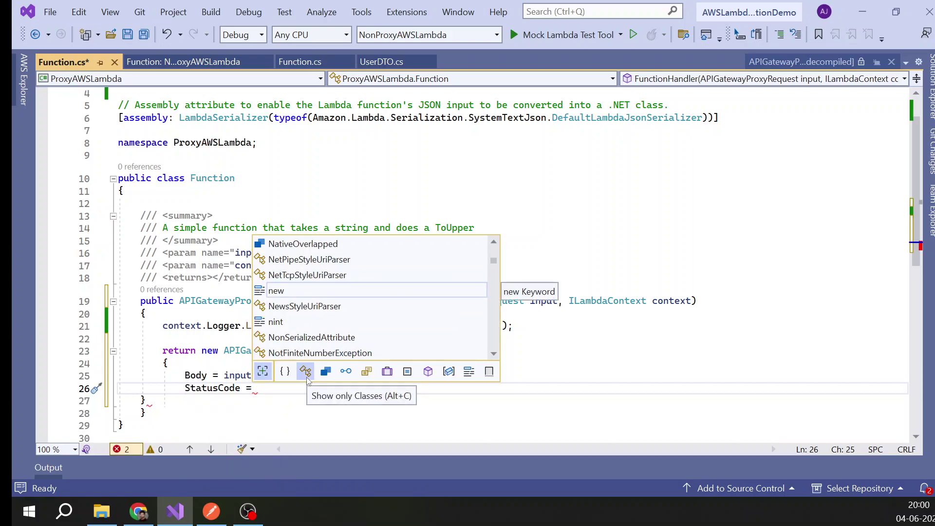
{"action": "type", "text": "200"}
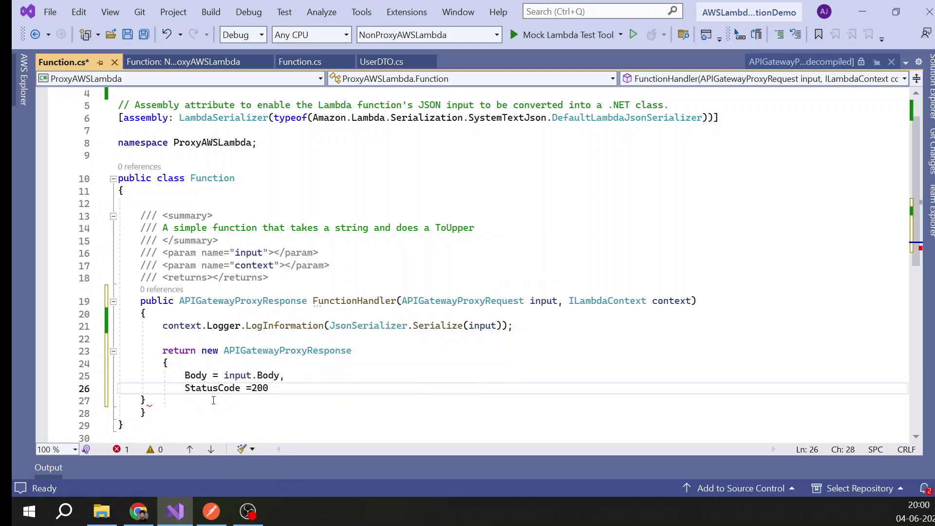
{"action": "left_click", "coordinate": [214, 400]}
{"action": "type", "text": ";"}
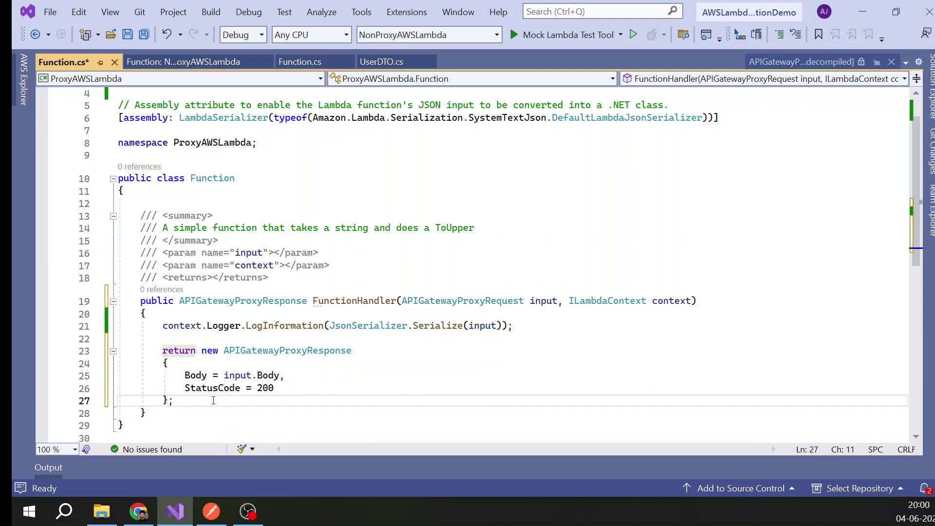
{"action": "key", "text": "ctrl+d"}
{"action": "key", "text": "ctrl+s"}
{"action": "key", "text": "ctrl+z"}
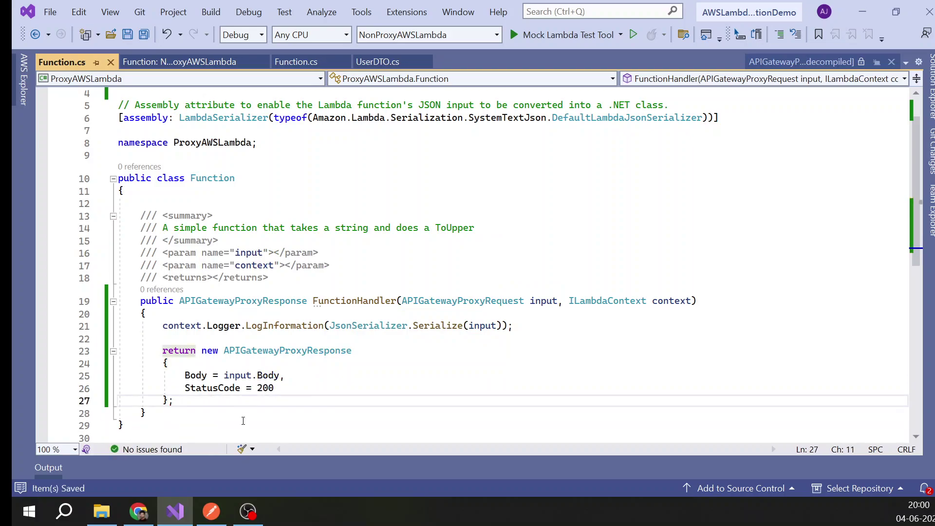
Review where APIGatewayProxyResponse is used in Function.cs.
{"action": "left_click", "coordinate": [244, 425]}
{"action": "scroll", "coordinate": [294, 338], "scroll_direction": "down", "scroll_amount": 1}
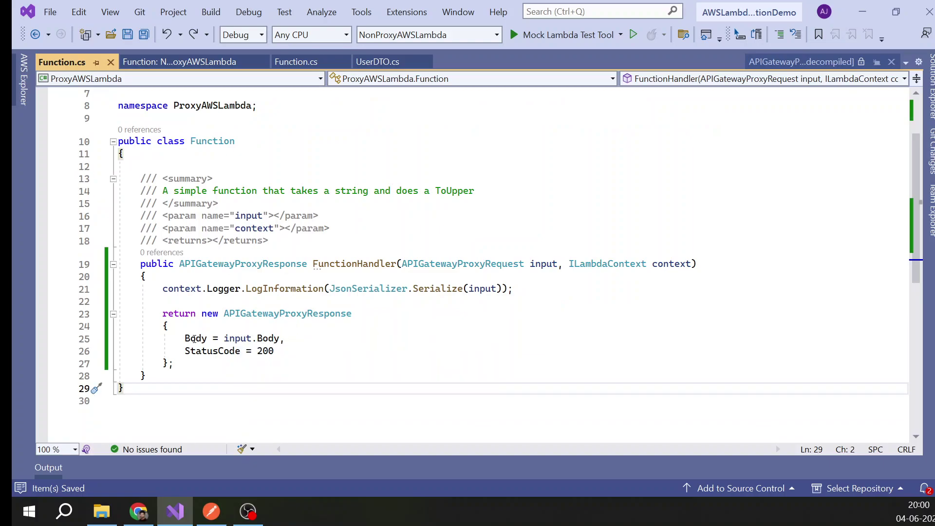
{"action": "mouse_move", "coordinate": [194, 338]}
{"action": "mouse_move", "coordinate": [285, 314]}
{"action": "left_click", "coordinate": [285, 264]}
{"action": "scroll", "coordinate": [486, 398], "scroll_direction": "up", "scroll_amount": 1}
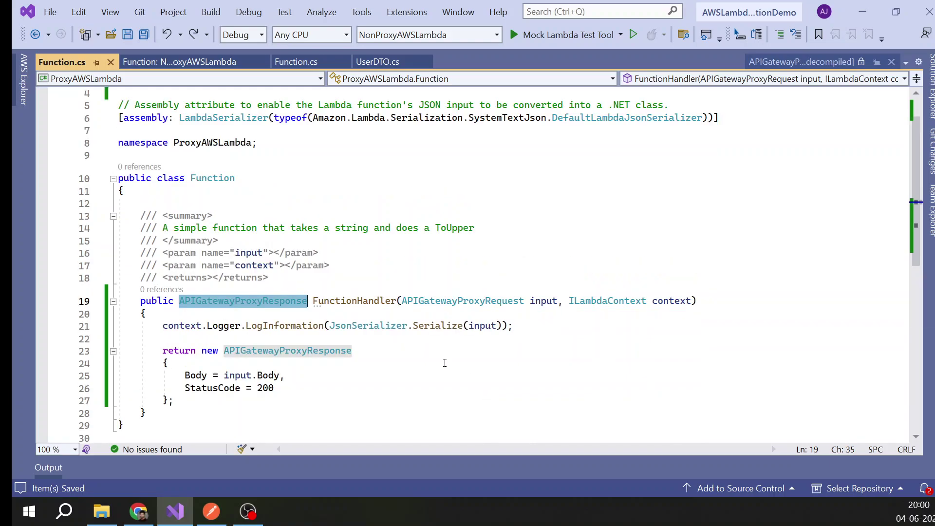
{"action": "key", "text": "ctrl+alt+l"}
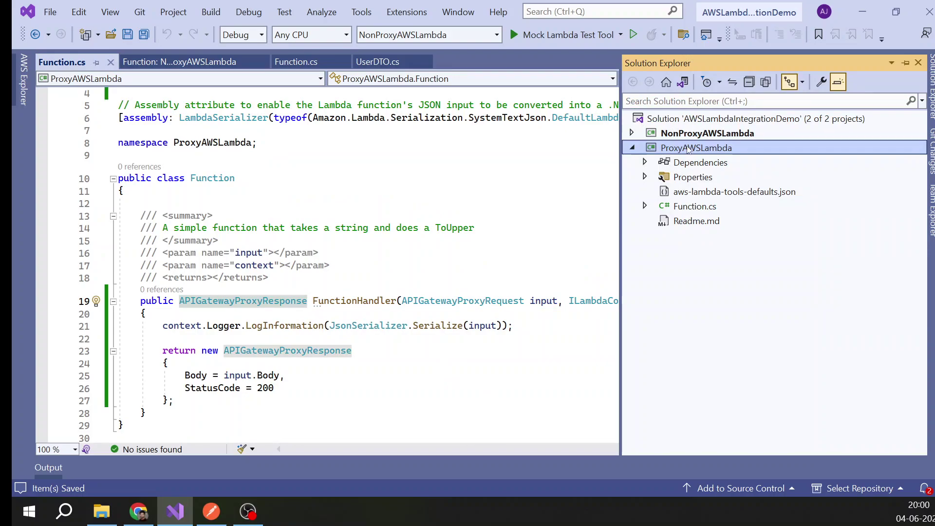
Publish the ProxyAWSLambda project to AWS Lambda, entering ProxyAWSLambda as the function name.
{"action": "right_click", "coordinate": [687, 148]}
{"action": "left_click", "coordinate": [740, 107]}
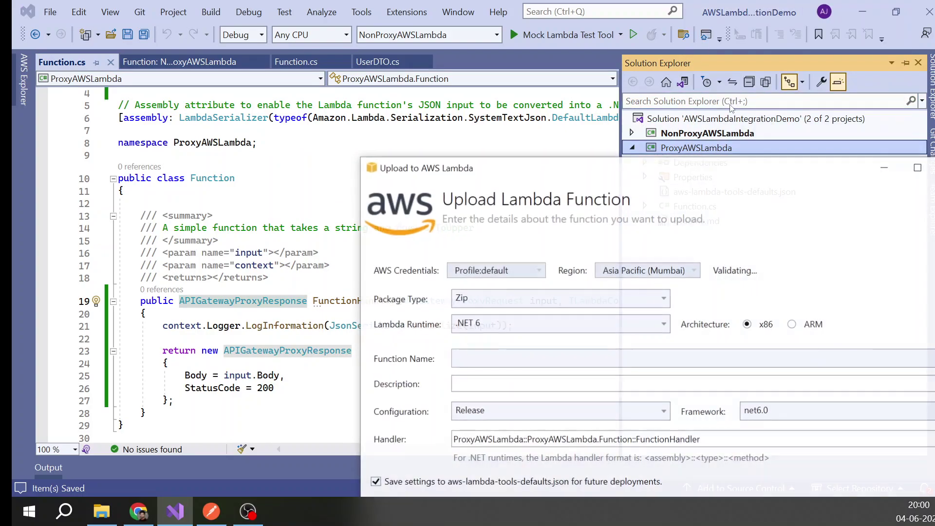
{"action": "left_click_drag", "start_coordinate": [594, 160], "coordinate": [492, 74]}
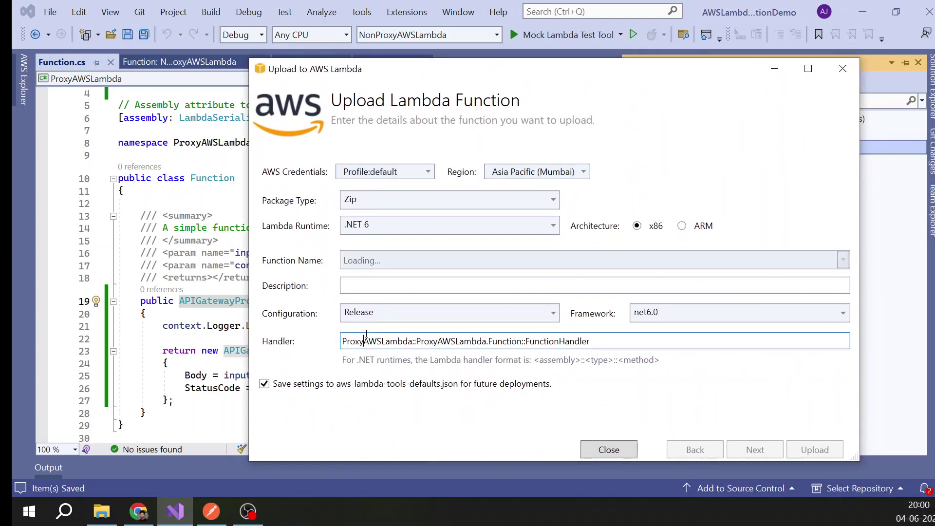
{"action": "double_click", "coordinate": [365, 341]}
{"action": "key", "text": "ctrl+c"}
{"action": "left_click", "coordinate": [365, 259]}
{"action": "key", "text": "ctrl+v"}
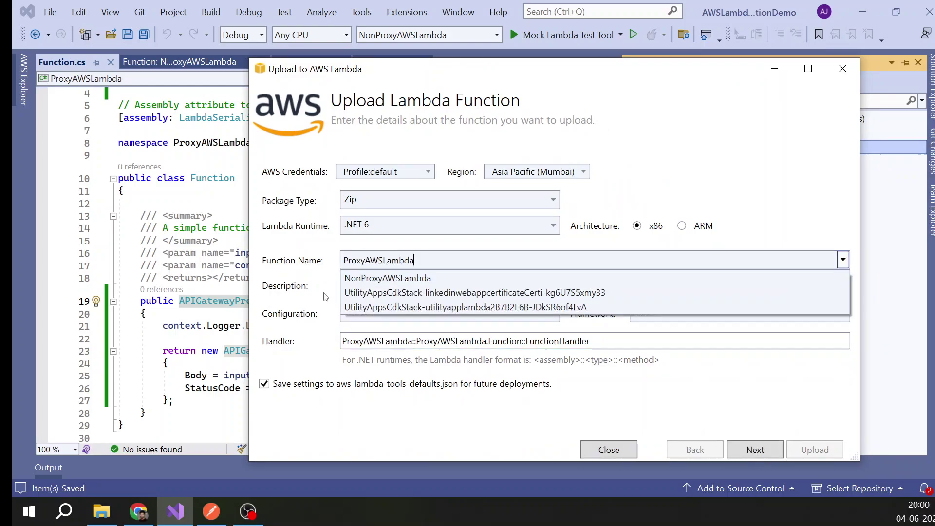
{"action": "left_click", "coordinate": [324, 292]}
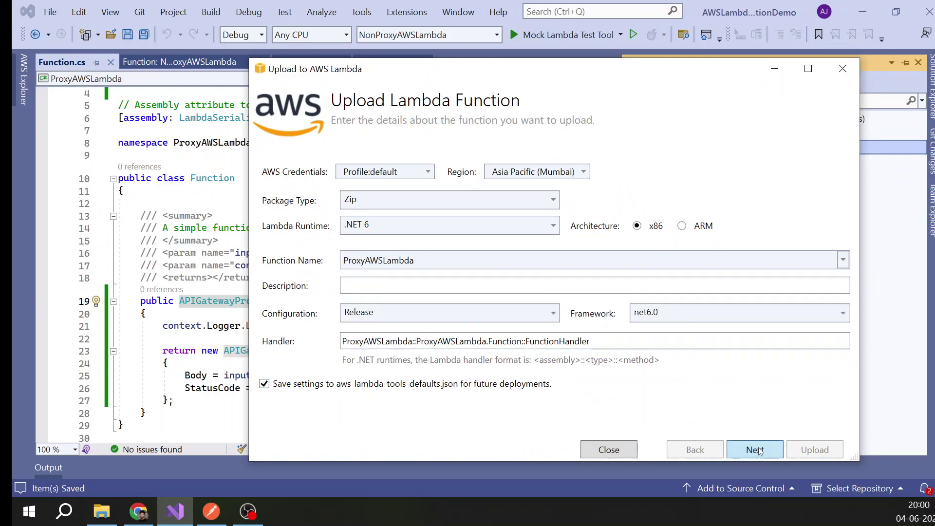
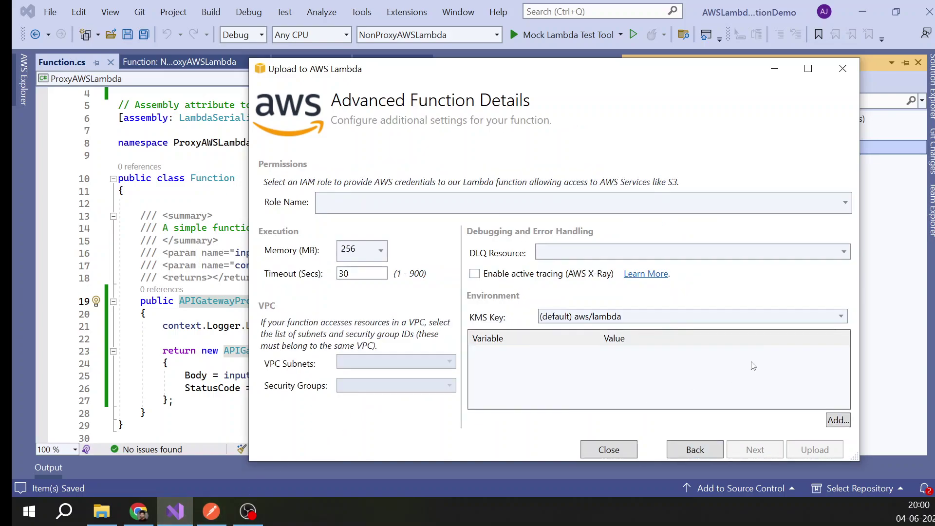
Attempt the Lambda upload with role LambdaBasicExecutionRoleForTesting, then dismiss the error and close the wizard.
{"action": "left_click", "coordinate": [384, 206]}
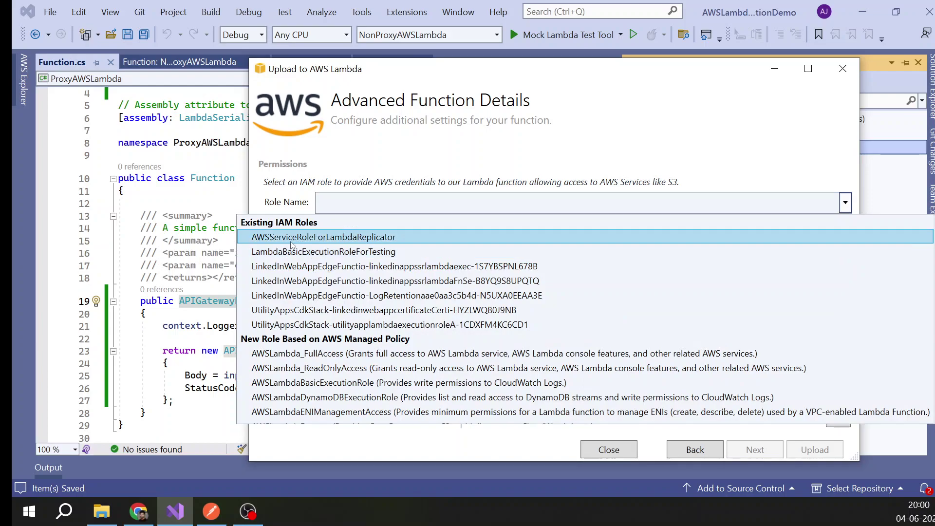
{"action": "left_click", "coordinate": [266, 253]}
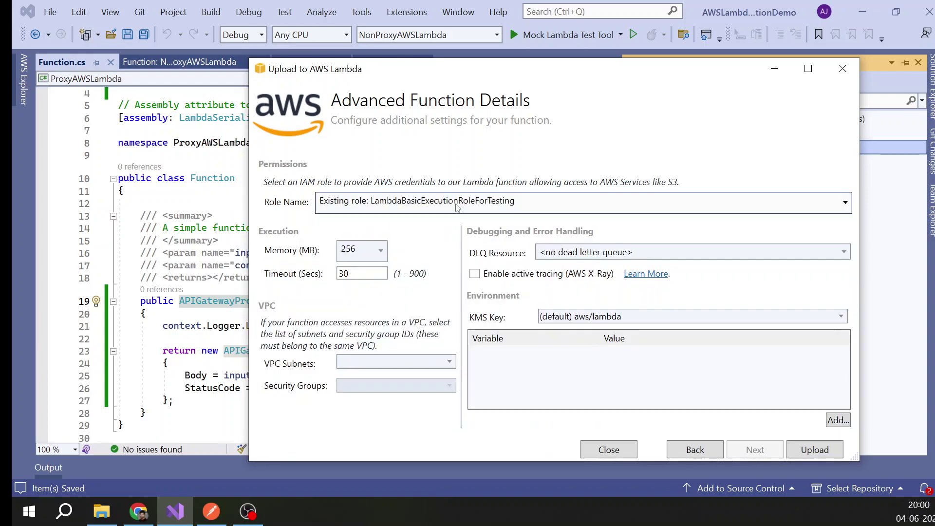
{"action": "left_click", "coordinate": [815, 448]}
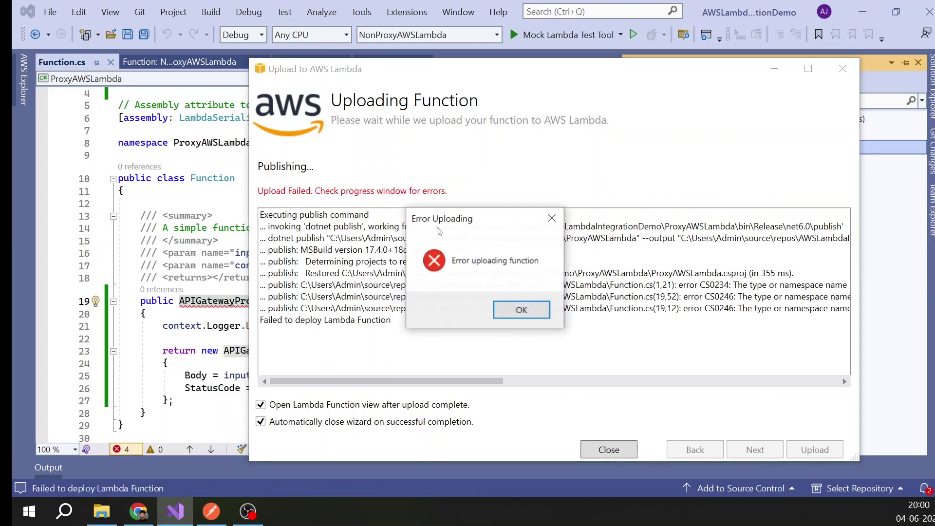
{"action": "left_click", "coordinate": [518, 309]}
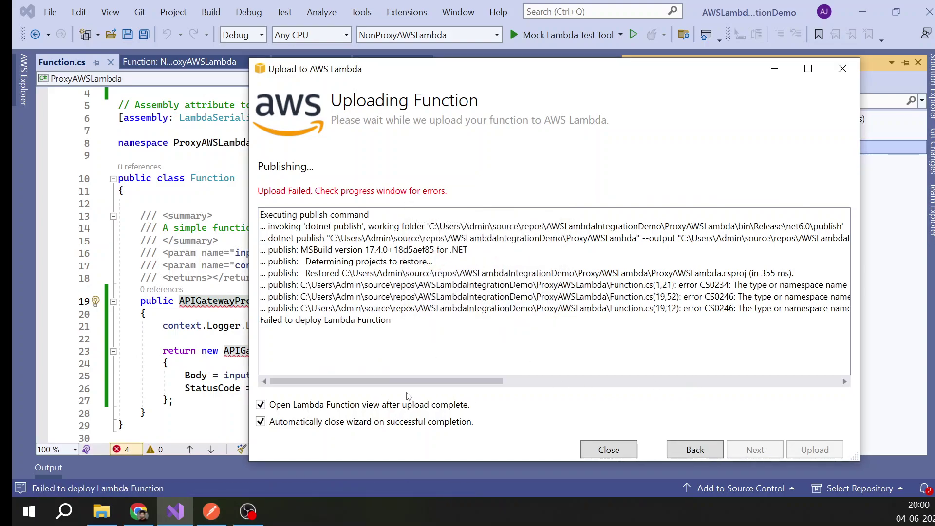
{"action": "left_click", "coordinate": [609, 450]}
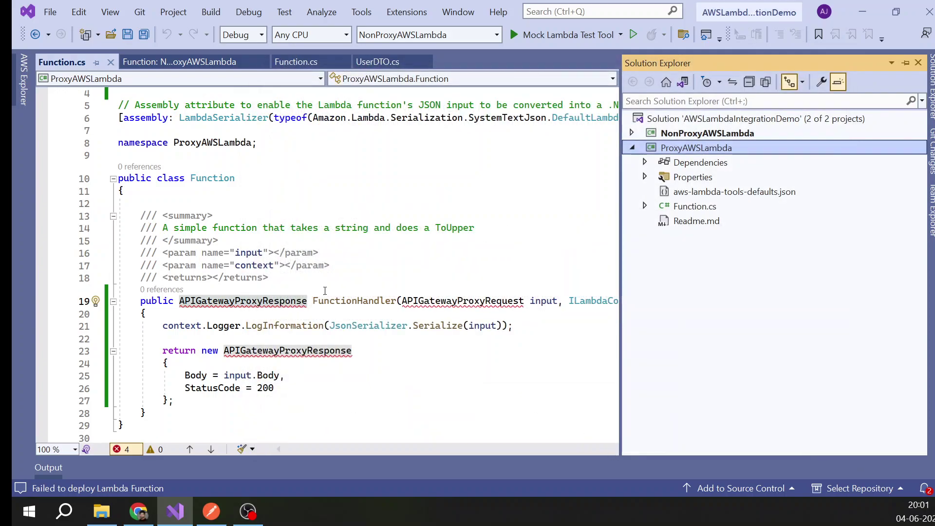
Build the ProxyAWSLambda project from Solution Explorer, reaching 1 succeeded, 0 failed.
{"action": "left_click", "coordinate": [251, 301]}
{"action": "scroll", "coordinate": [436, 221], "scroll_direction": "up", "scroll_amount": 1}
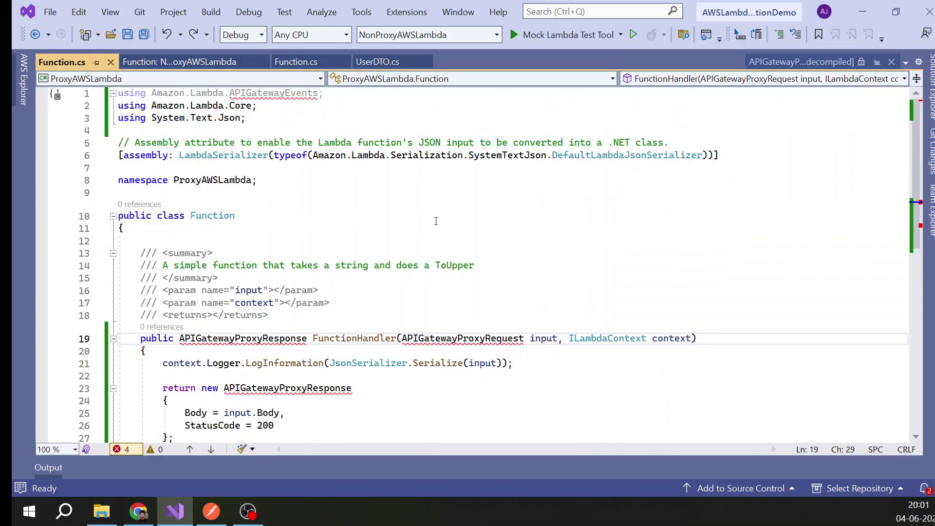
{"action": "key", "text": "ctrl+alt+l"}
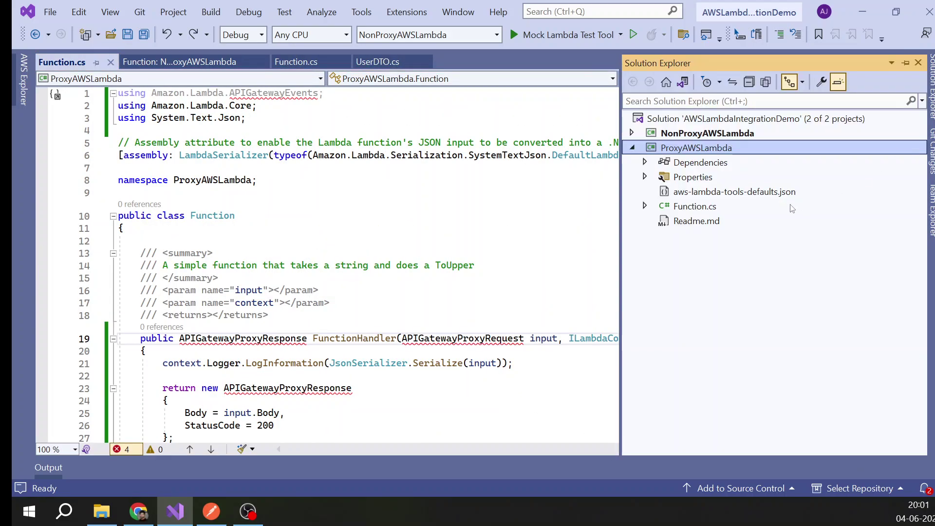
{"action": "right_click", "coordinate": [684, 147]}
{"action": "left_click", "coordinate": [719, 11]}
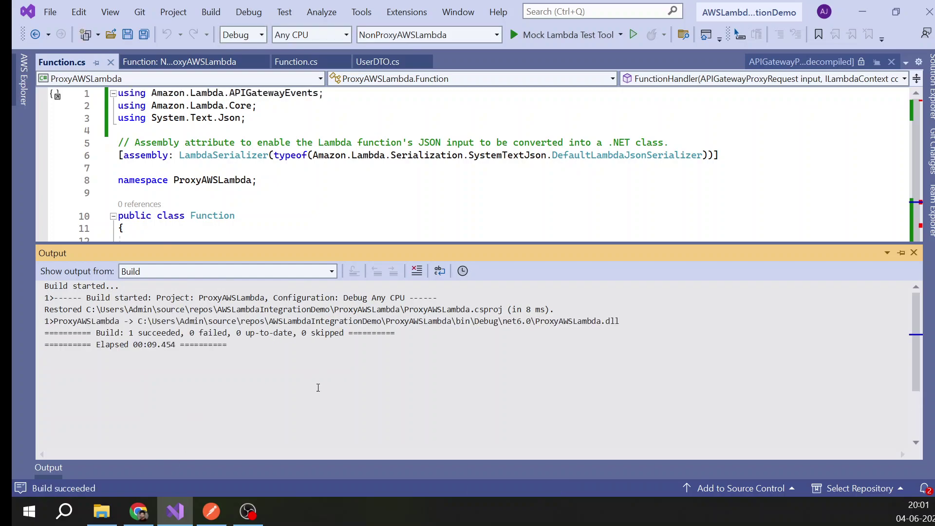
{"action": "left_click", "coordinate": [913, 253]}
{"action": "left_click", "coordinate": [931, 86]}
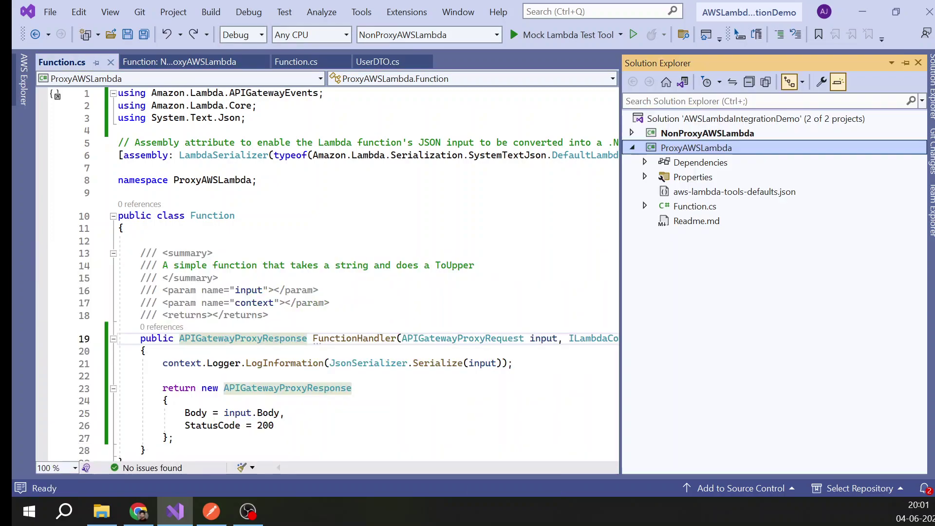
{"action": "right_click", "coordinate": [741, 147]}
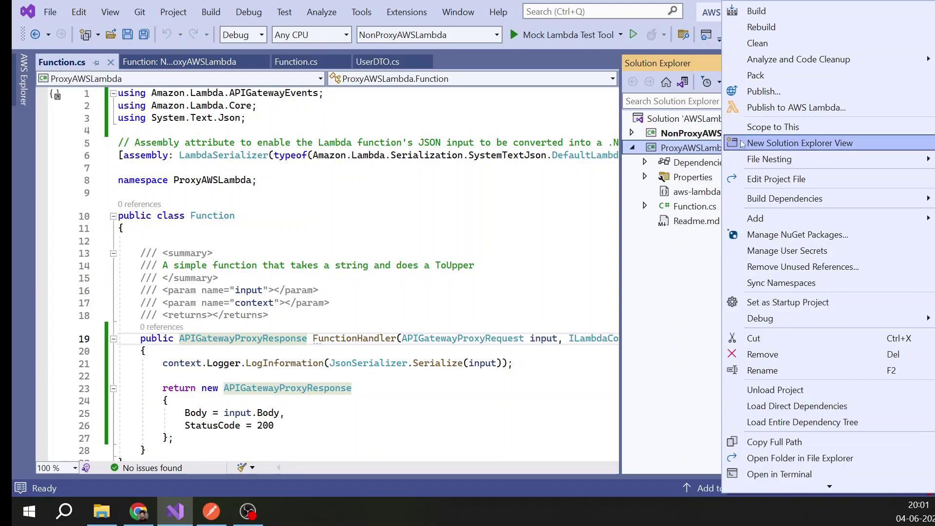
Publish ProxyAWSLambda to AWS Lambda using the LambdaBasicExecutionRoleForTesting role.
{"action": "left_click", "coordinate": [760, 108]}
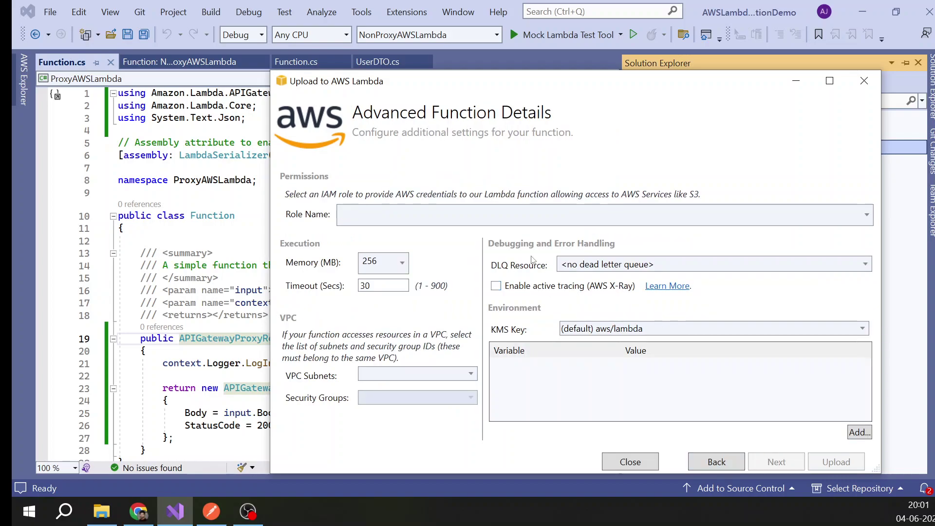
{"action": "left_click", "coordinate": [416, 214]}
{"action": "left_click", "coordinate": [300, 267]}
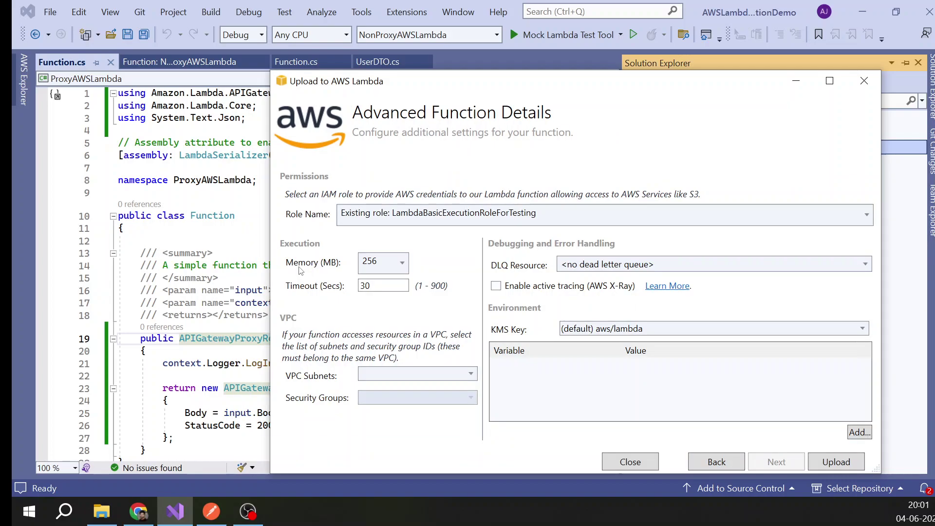
{"action": "left_click", "coordinate": [835, 462]}
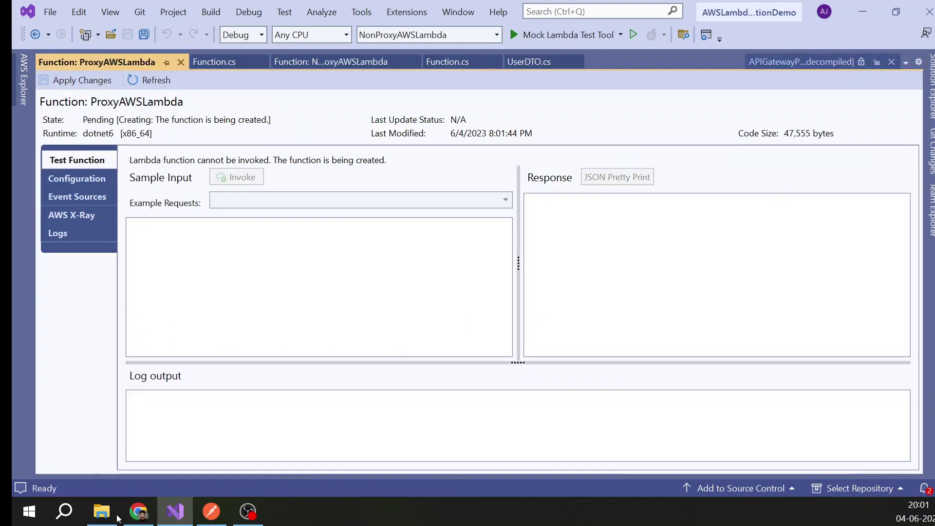
{"action": "left_click", "coordinate": [139, 511]}
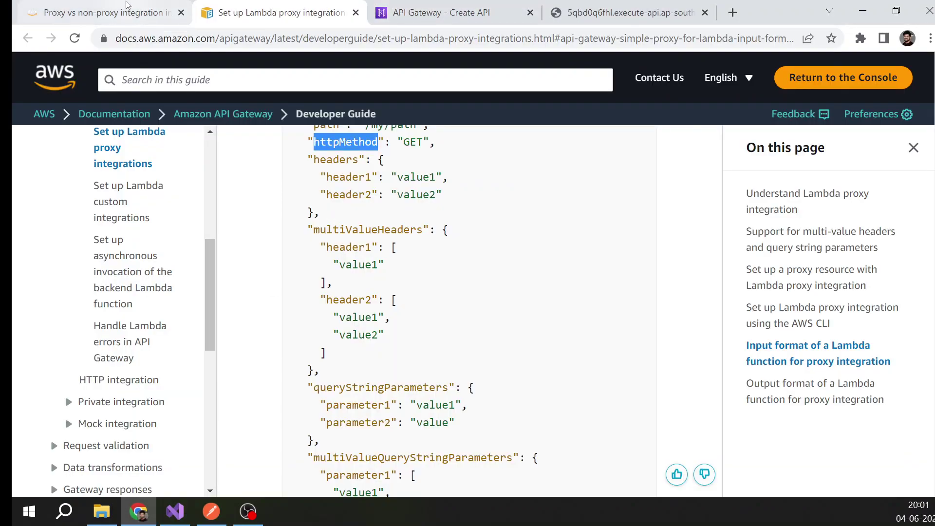
In IntegrationDemoAPI's resources, select the root / and start creating a child resource.
{"action": "left_click", "coordinate": [421, 6]}
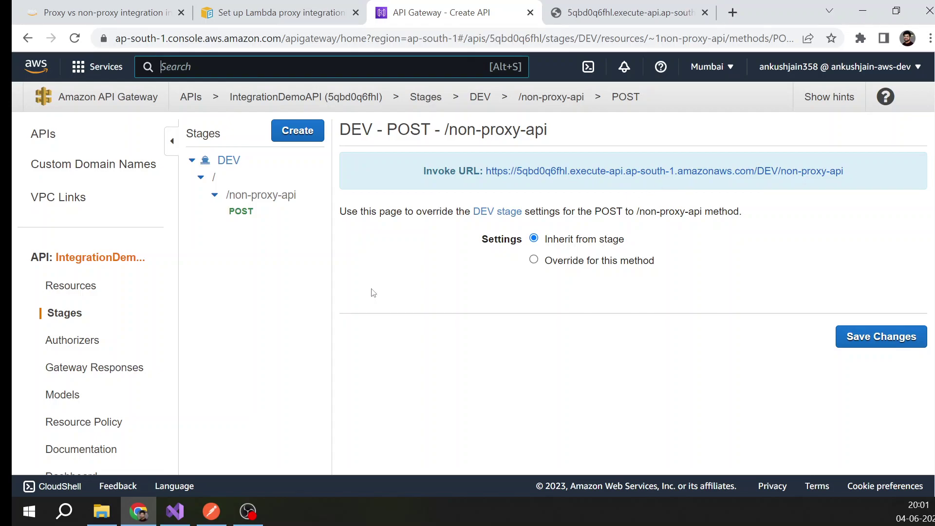
{"action": "left_click", "coordinate": [214, 195]}
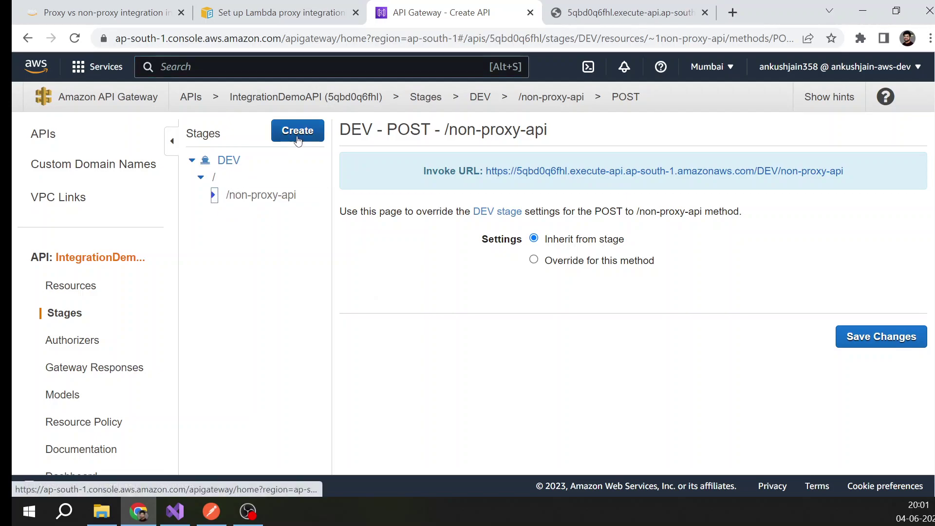
{"action": "left_click", "coordinate": [213, 178]}
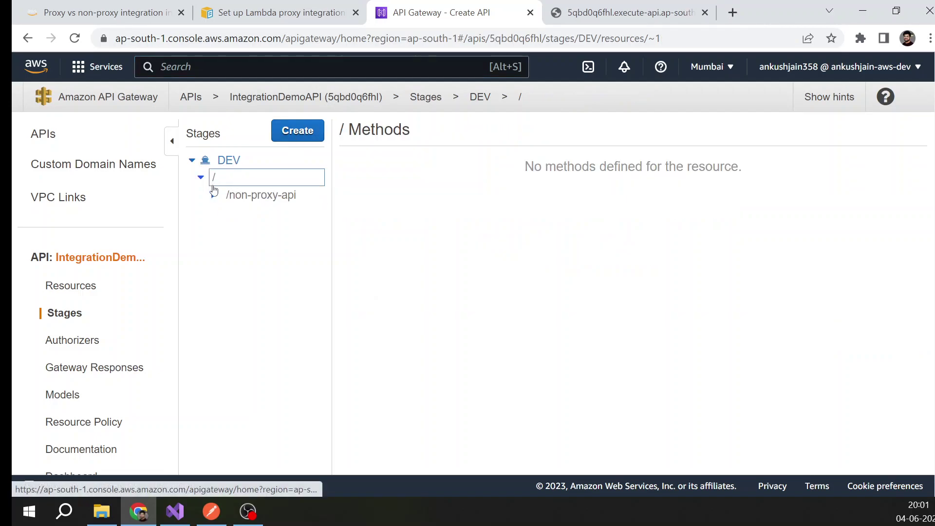
{"action": "left_click", "coordinate": [73, 288]}
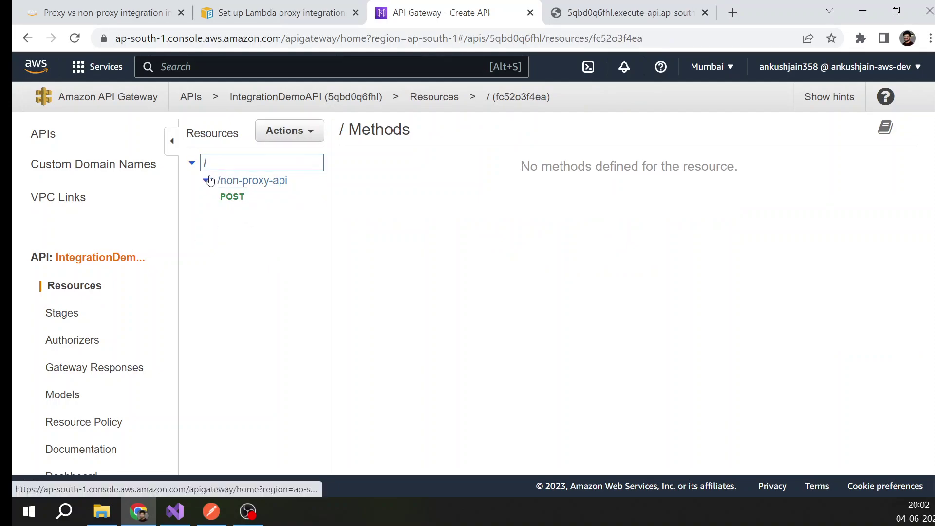
{"action": "left_click", "coordinate": [245, 180]}
{"action": "left_click", "coordinate": [288, 131]}
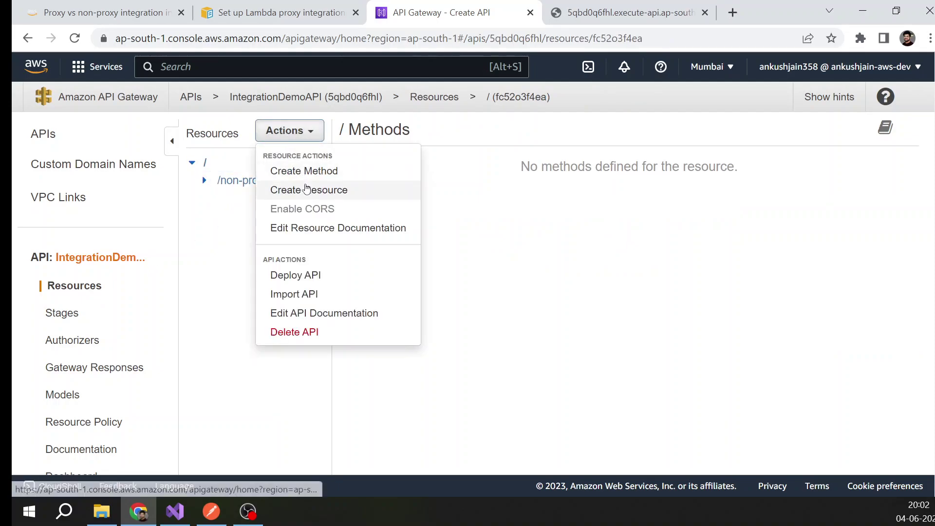
{"action": "left_click", "coordinate": [307, 189]}
Name the new resource 'proxy-resource' and create it.
{"action": "left_click", "coordinate": [565, 213]}
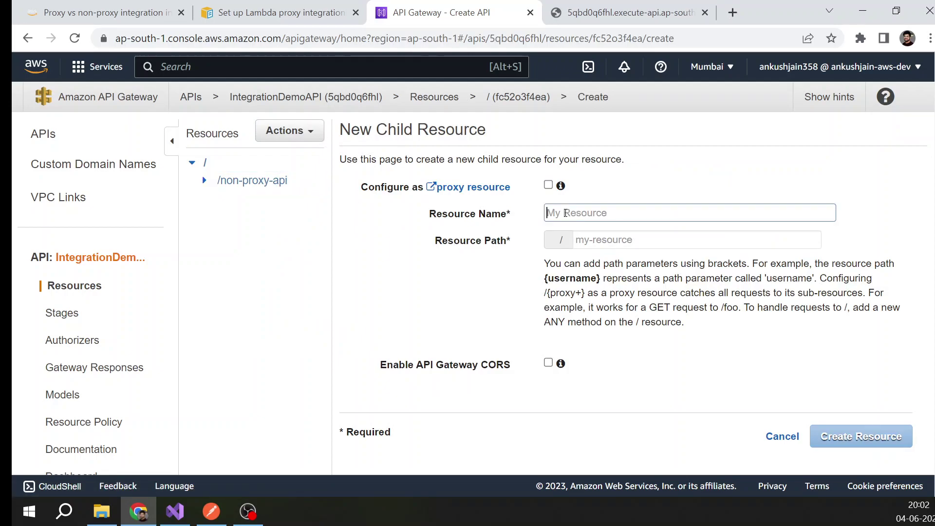
{"action": "type", "text": "pro"}
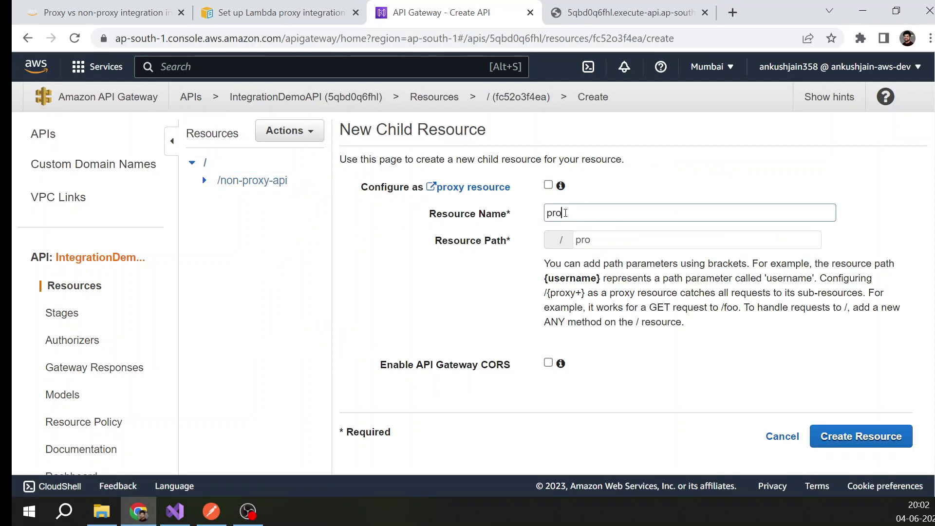
{"action": "type", "text": "xy-resource"}
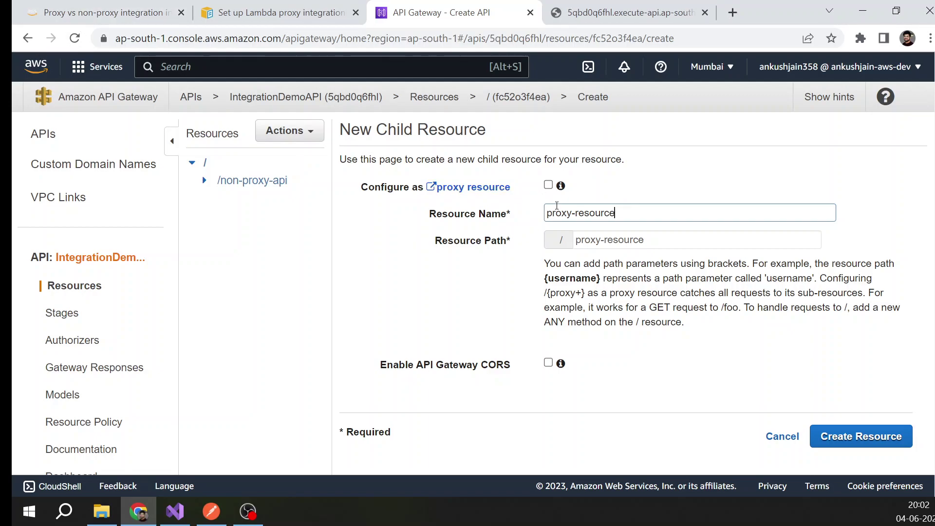
{"action": "mouse_move", "coordinate": [560, 186]}
{"action": "mouse_move", "coordinate": [562, 190]}
{"action": "left_click_drag", "start_coordinate": [616, 215], "coordinate": [502, 219]}
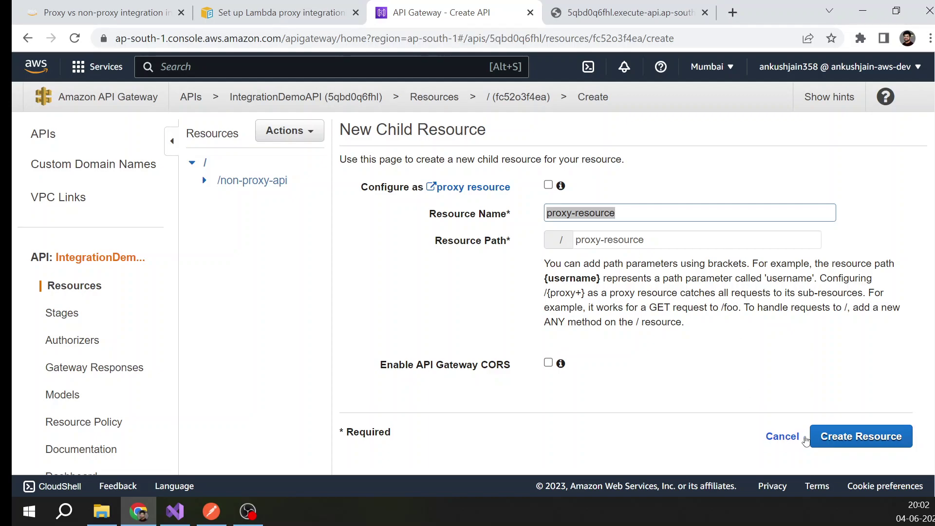
{"action": "left_click", "coordinate": [823, 438]}
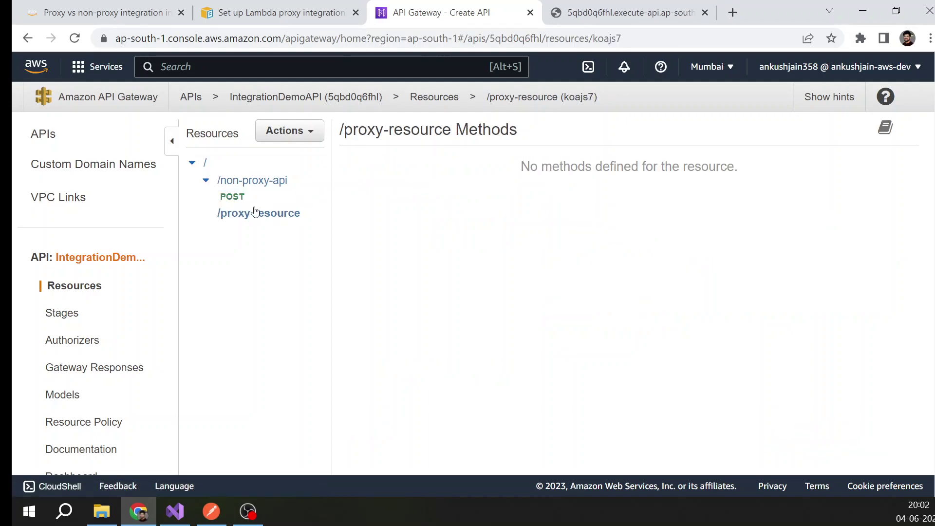
Add an ANY method to /proxy-resource and confirm it.
{"action": "left_click", "coordinate": [300, 139]}
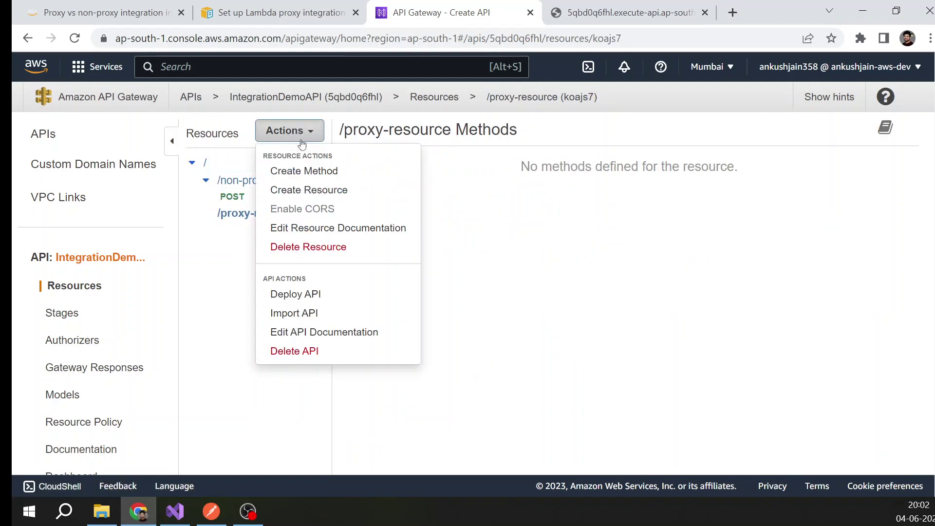
{"action": "left_click", "coordinate": [302, 172]}
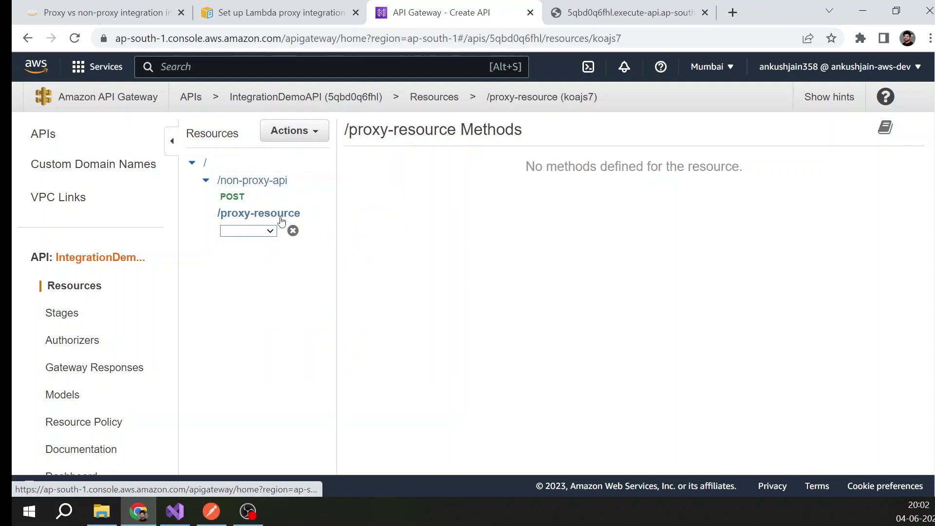
{"action": "left_click", "coordinate": [263, 230]}
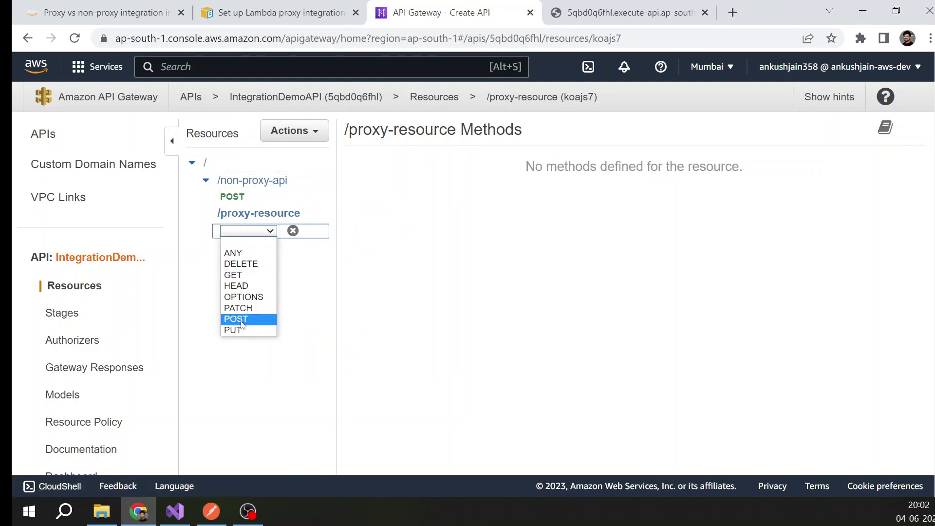
{"action": "left_click", "coordinate": [237, 253]}
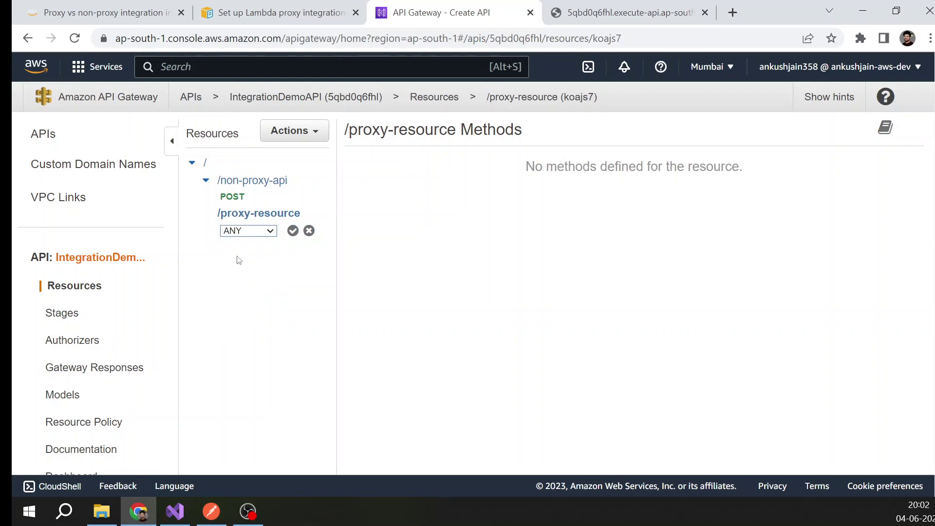
{"action": "left_click", "coordinate": [288, 231]}
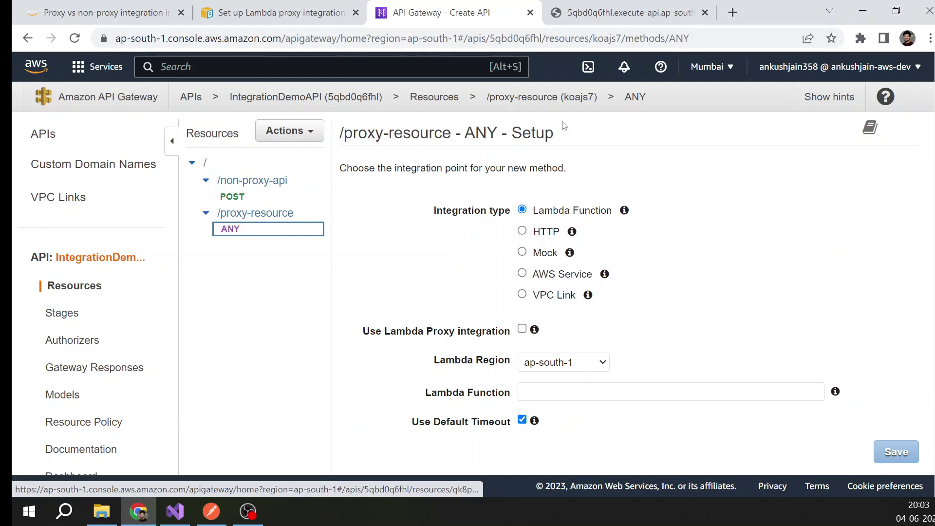
{"action": "left_click", "coordinate": [628, 12]}
Append /proxy-resource to the DEV endpoint URL, then go back to the API Gateway console.
{"action": "left_click", "coordinate": [466, 40]}
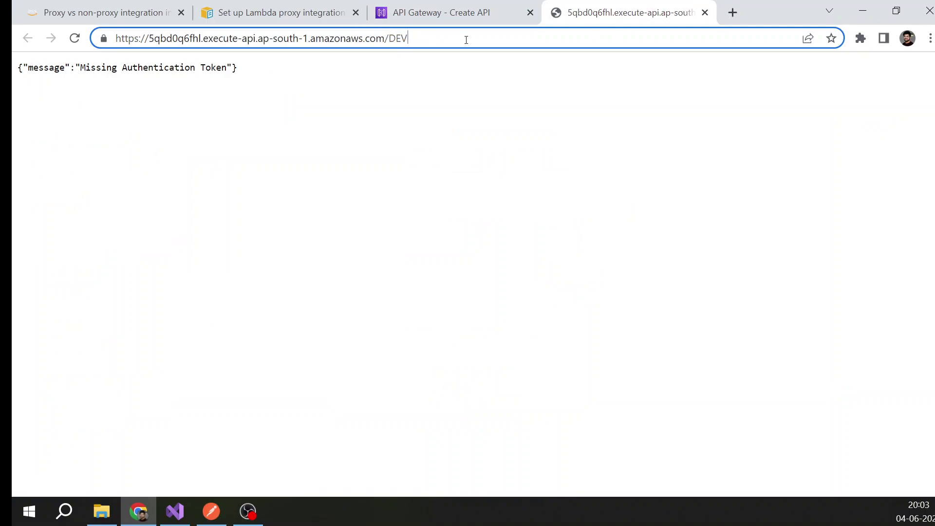
{"action": "type", "text": "/"}
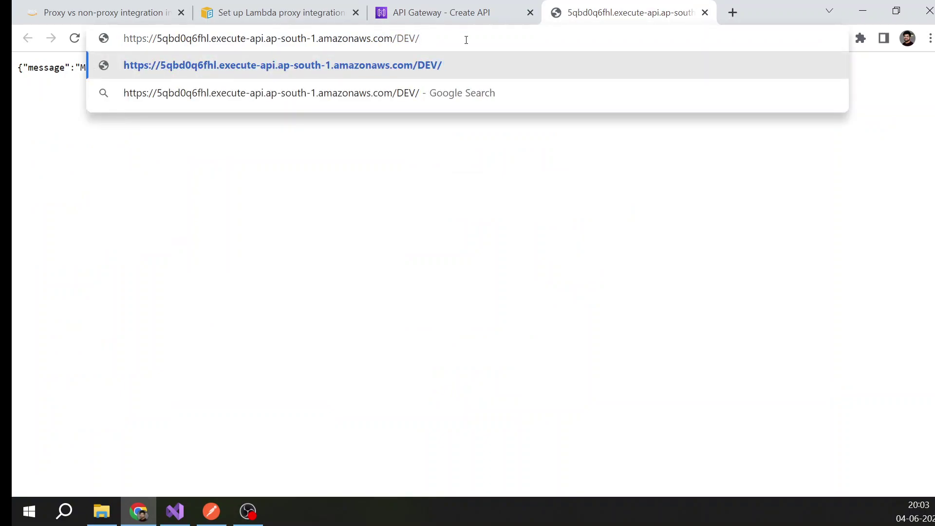
{"action": "type", "text": "proxy-r"}
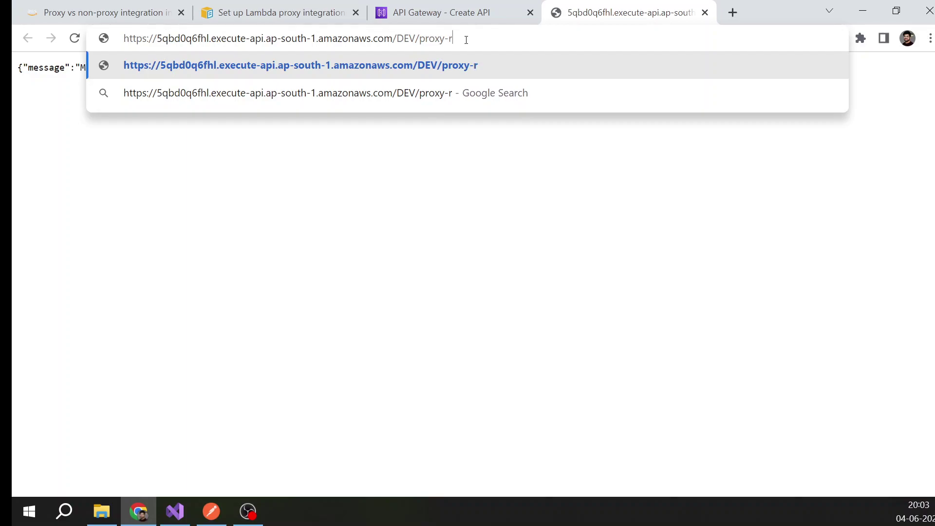
{"action": "type", "text": "esource"}
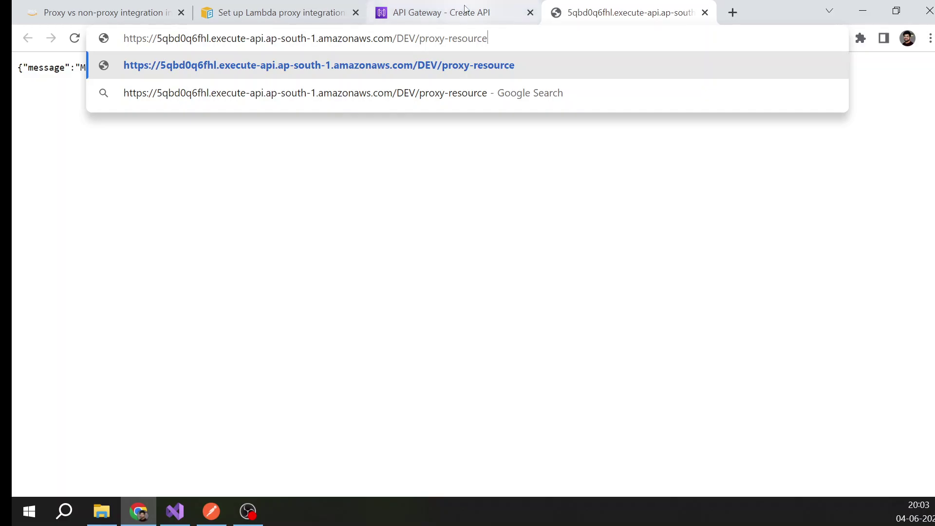
{"action": "left_click", "coordinate": [440, 13]}
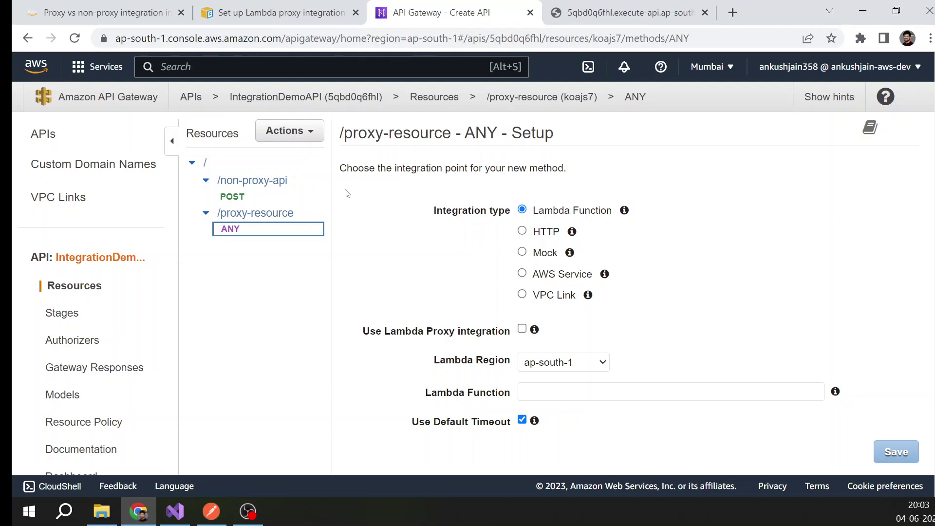
Find the httpMethod field in the Lambda proxy input format docs, then return to Function.cs.
{"action": "mouse_move", "coordinate": [177, 522]}
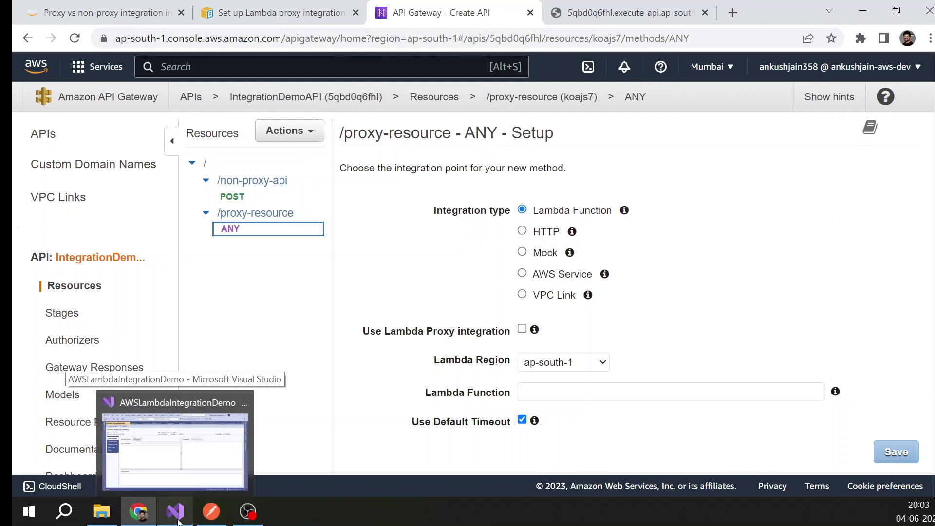
{"action": "left_click", "coordinate": [275, 13]}
{"action": "scroll", "coordinate": [429, 354], "scroll_direction": "up", "scroll_amount": 7}
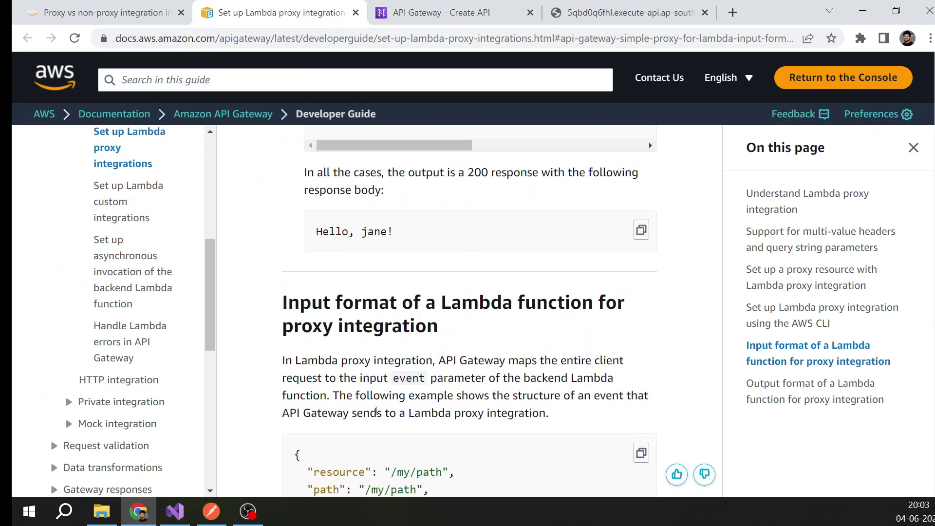
{"action": "scroll", "coordinate": [376, 410], "scroll_direction": "down", "scroll_amount": 3}
{"action": "left_click", "coordinate": [342, 371]}
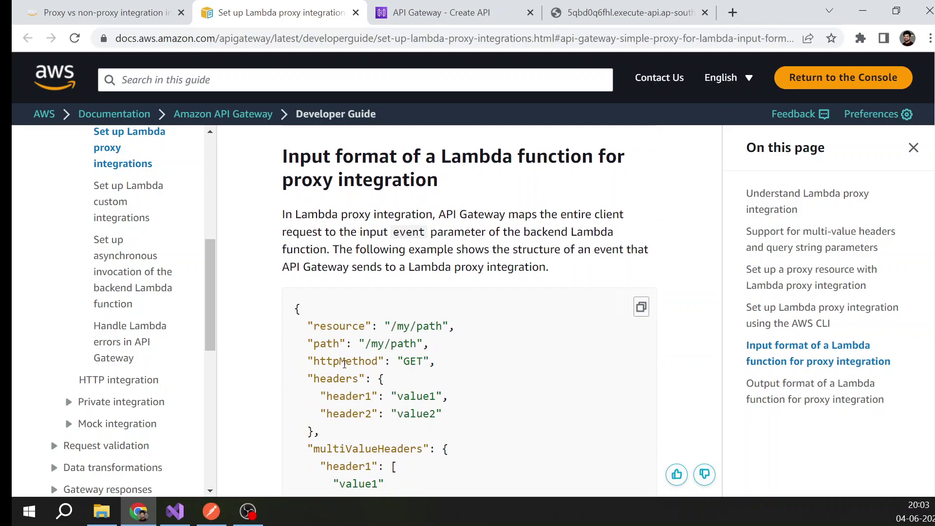
{"action": "double_click", "coordinate": [344, 364]}
{"action": "left_click", "coordinate": [175, 512]}
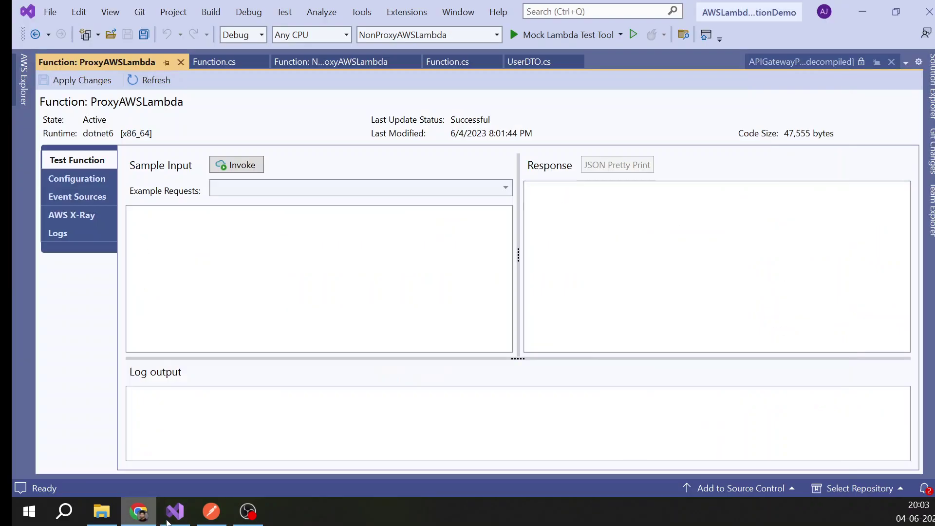
{"action": "left_click", "coordinate": [218, 60]}
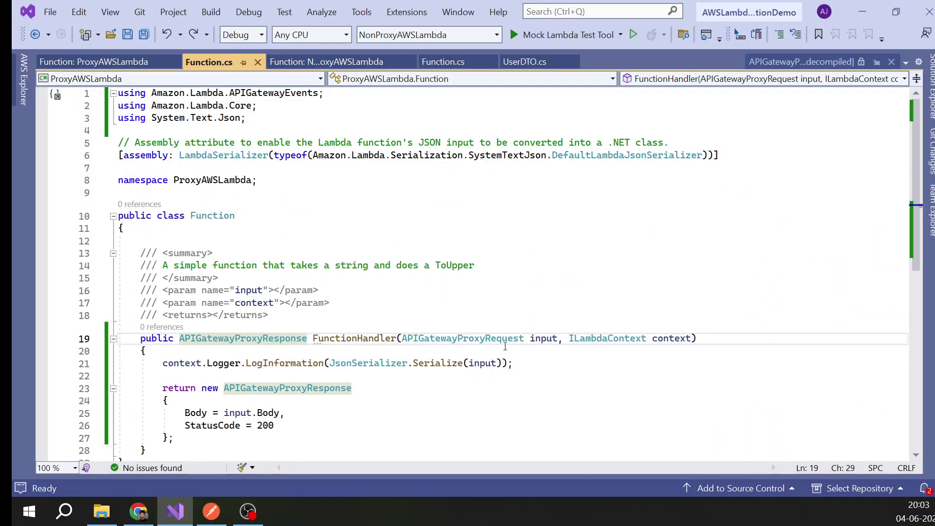
Type input.Htt on line 22 to browse IntelliSense, then delete it, leaving Function.cs unchanged.
{"action": "left_click", "coordinate": [541, 339]}
{"action": "left_click", "coordinate": [194, 375]}
{"action": "type", "text": "input"}
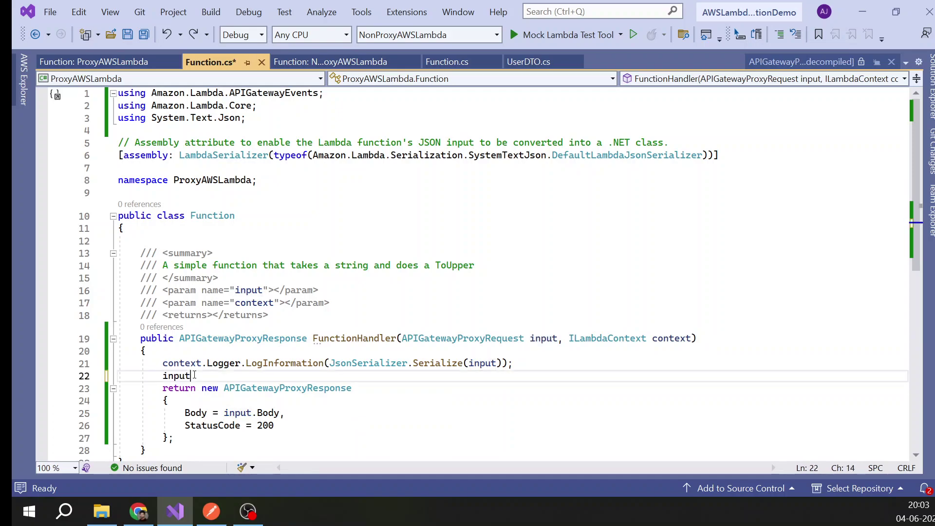
{"action": "type", "text": ".Htt"}
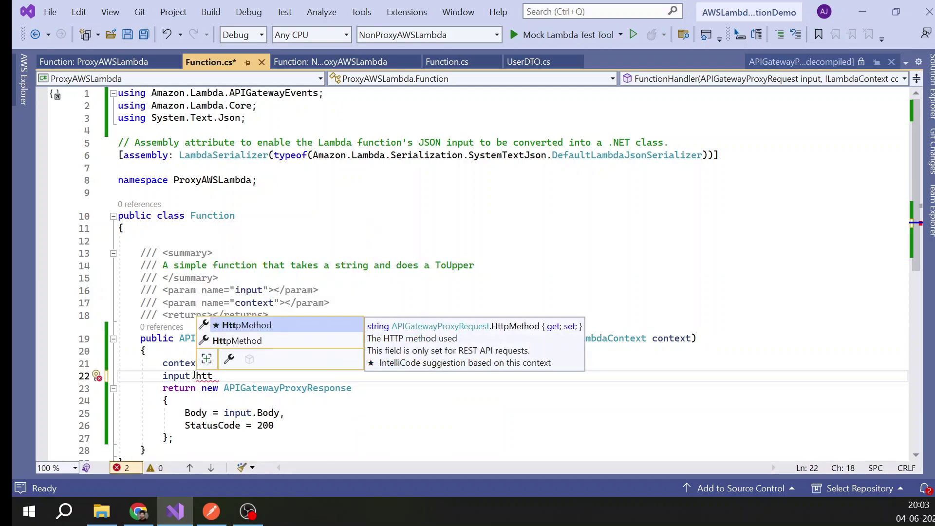
{"action": "key", "text": "shift+Home"}
{"action": "key", "text": "BackSpace"}
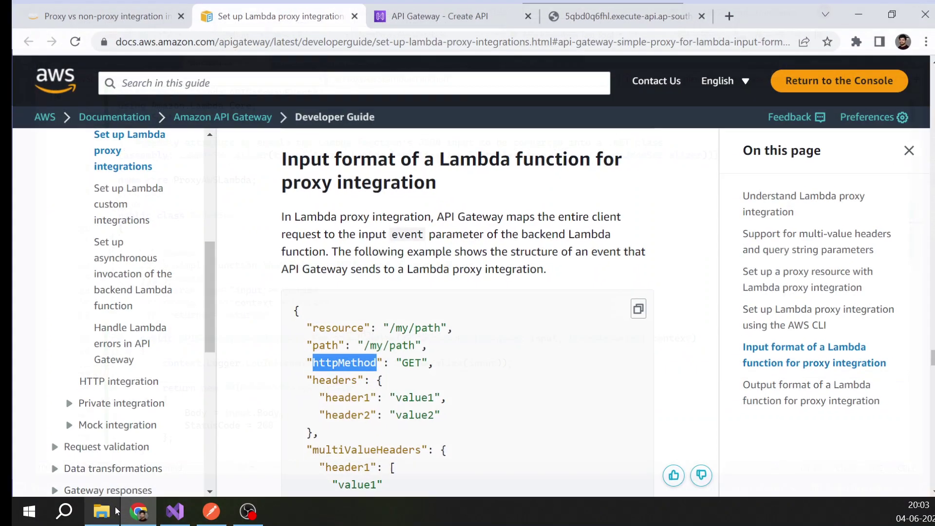
{"action": "key", "text": "alt+Tab"}
Set ANY to Lambda proxy integration with ProxyAWSLambda in ap-south-1, save, and grant invoke permission.
{"action": "left_click", "coordinate": [604, 5]}
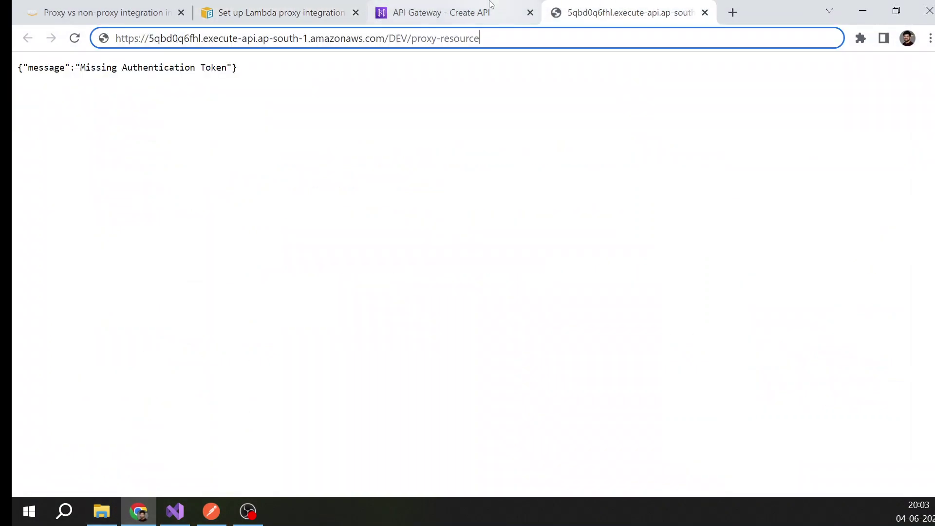
{"action": "left_click", "coordinate": [491, 6]}
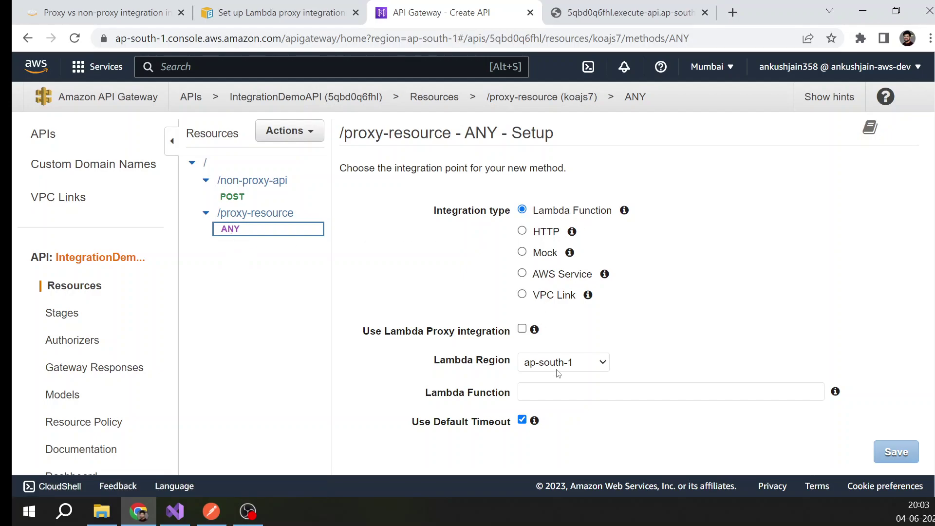
{"action": "left_click", "coordinate": [571, 366]}
{"action": "left_click", "coordinate": [574, 366]}
{"action": "left_click", "coordinate": [522, 329]}
{"action": "left_click", "coordinate": [550, 390]}
{"action": "type", "text": "pr"}
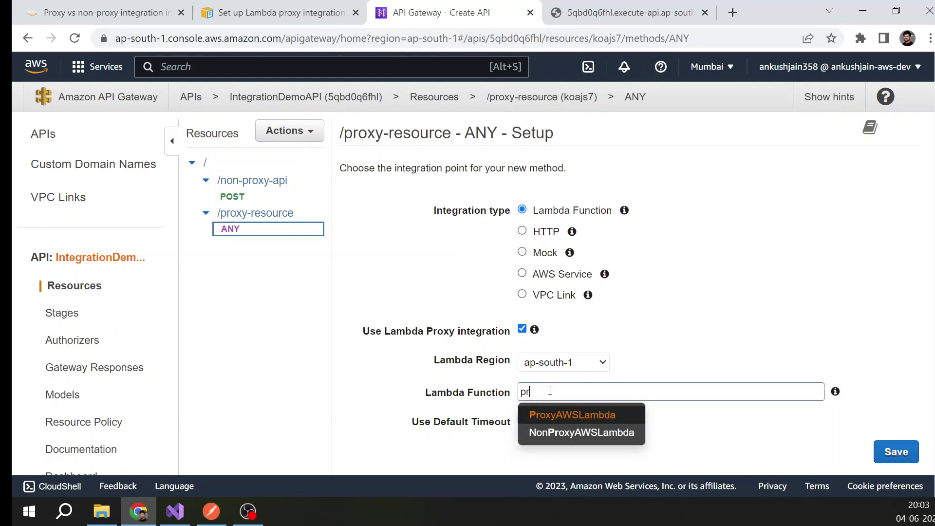
{"action": "left_click", "coordinate": [584, 414]}
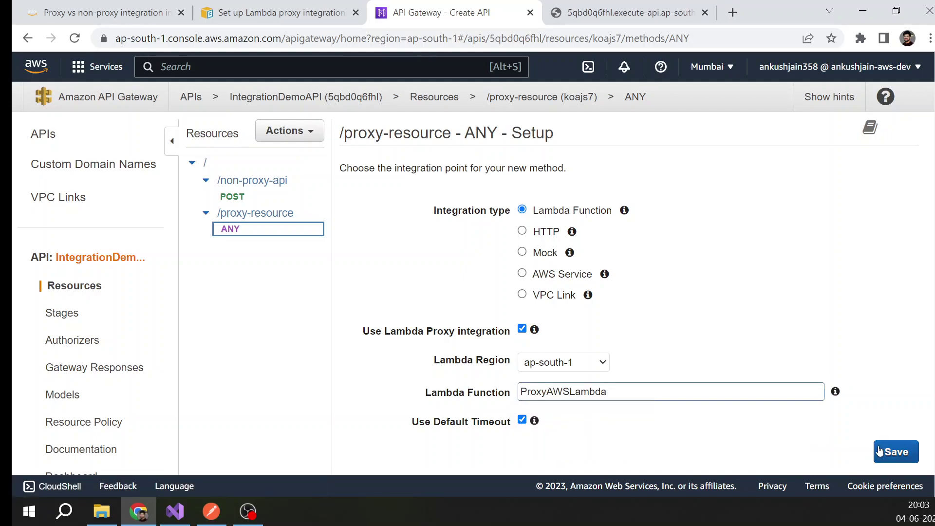
{"action": "left_click", "coordinate": [895, 453]}
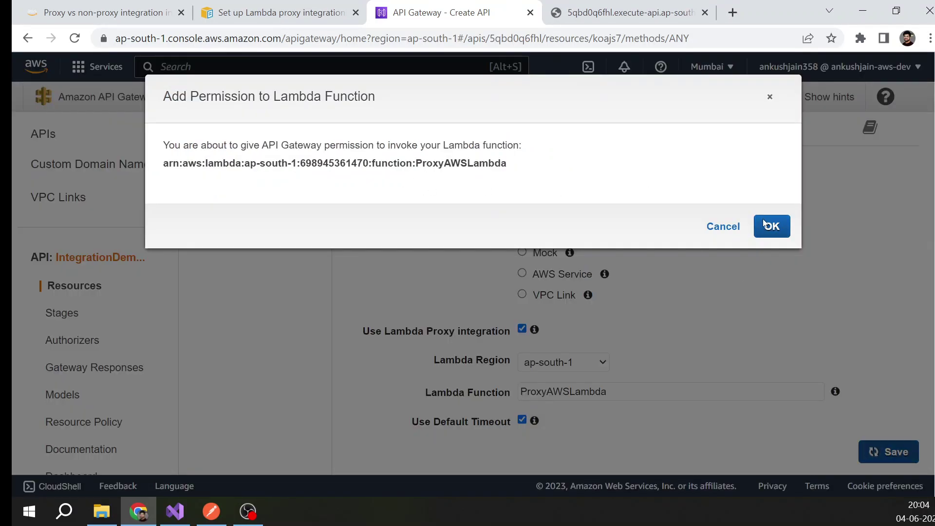
{"action": "left_click", "coordinate": [770, 225]}
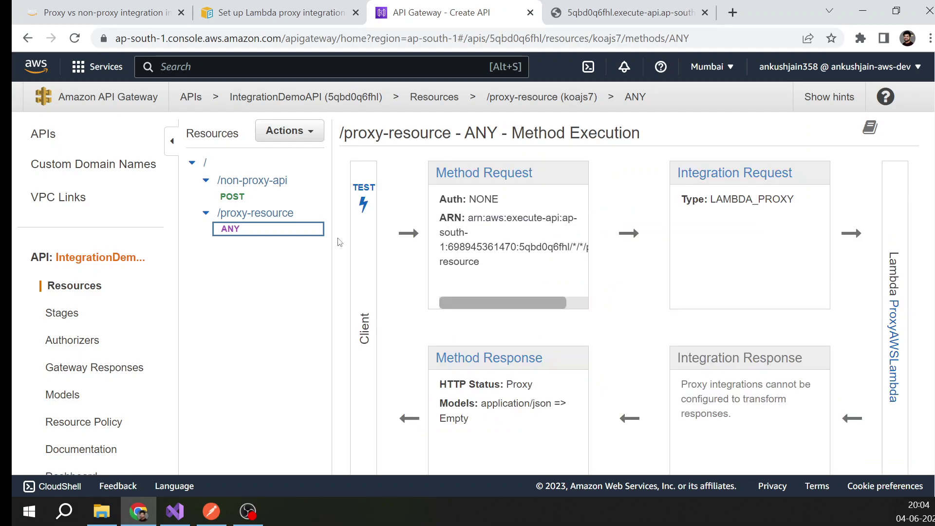
Deploy the API to the DEV stage.
{"action": "left_click", "coordinate": [303, 131]}
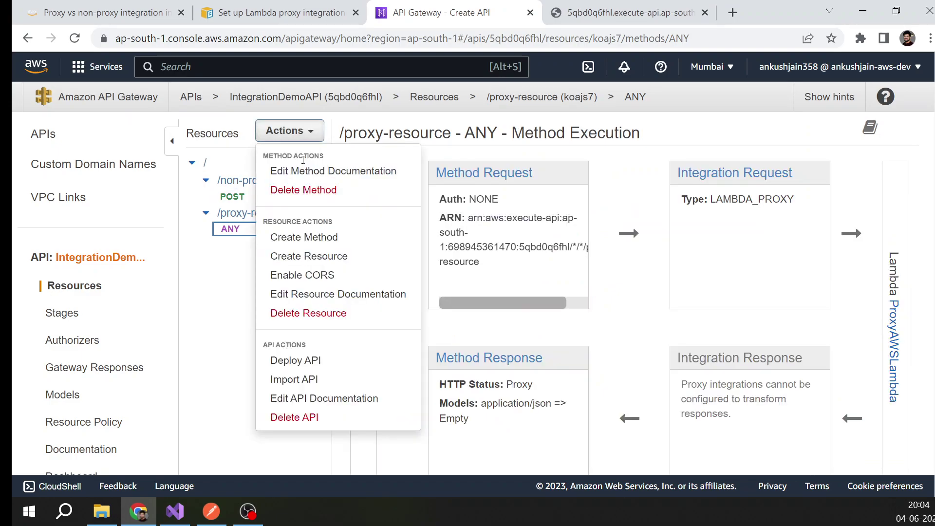
{"action": "left_click", "coordinate": [311, 361]}
{"action": "left_click", "coordinate": [511, 197]}
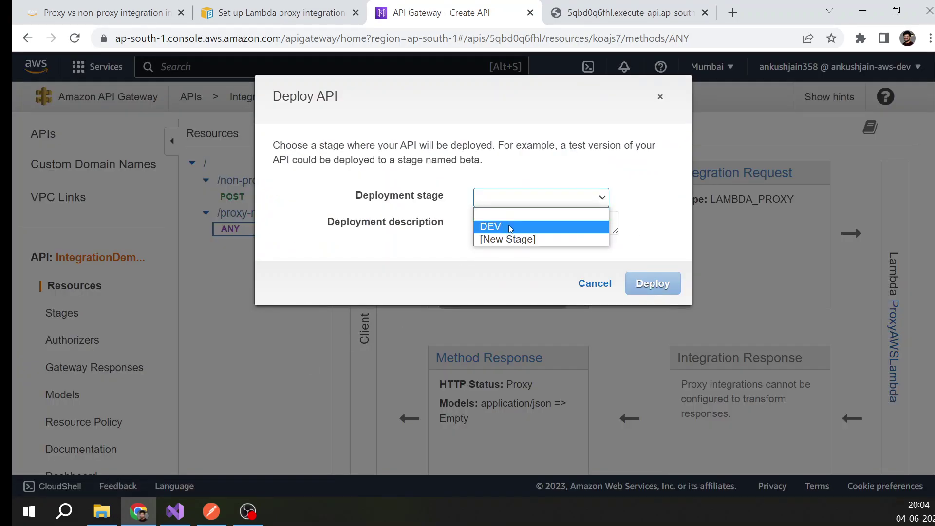
{"action": "left_click", "coordinate": [490, 224]}
{"action": "left_click", "coordinate": [653, 284]}
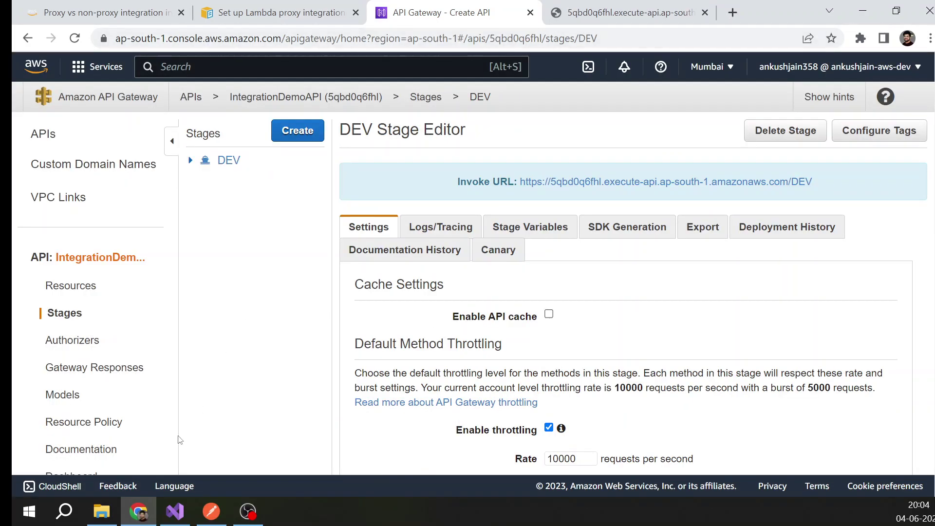
Copy the invoke URL of DEV's /proxy-resource GET method for use in Postman.
{"action": "left_click", "coordinate": [72, 314]}
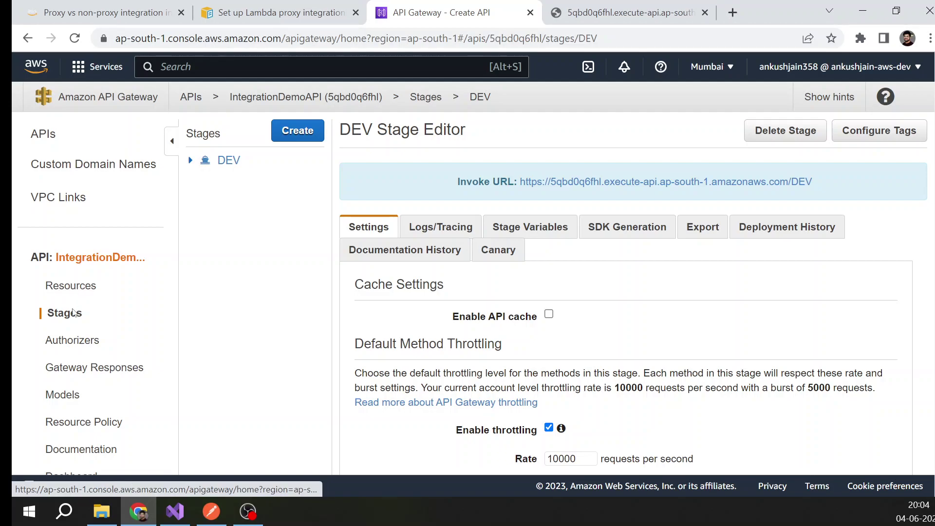
{"action": "left_click", "coordinate": [224, 161]}
{"action": "left_click", "coordinate": [191, 161]}
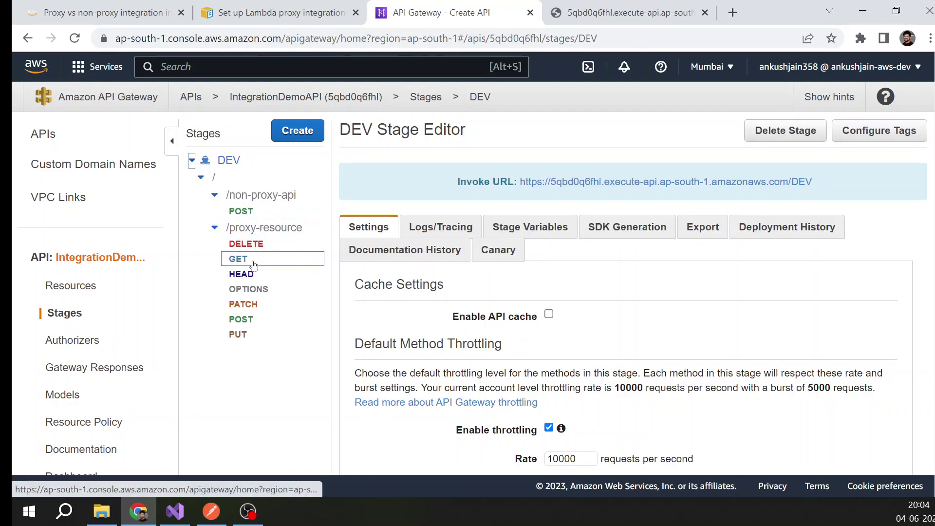
{"action": "left_click", "coordinate": [261, 232]}
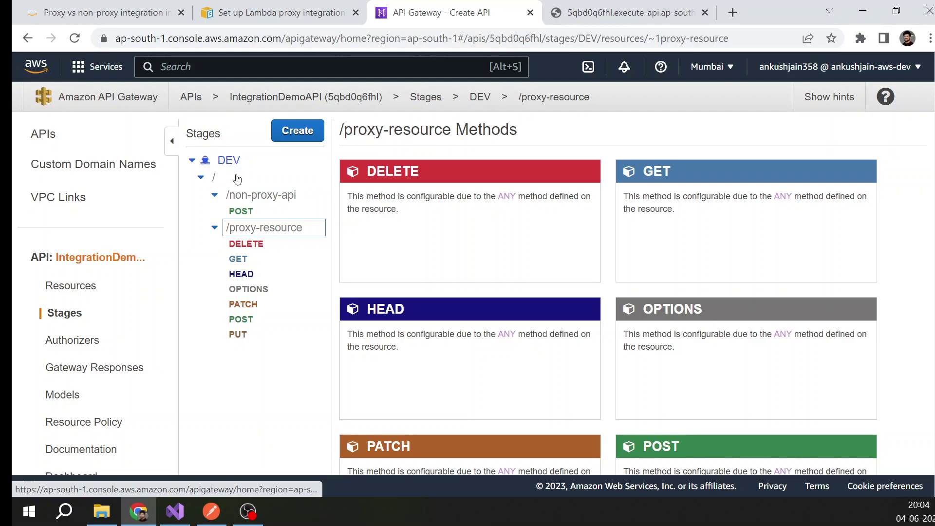
{"action": "left_click", "coordinate": [246, 243]}
{"action": "left_click", "coordinate": [238, 258]}
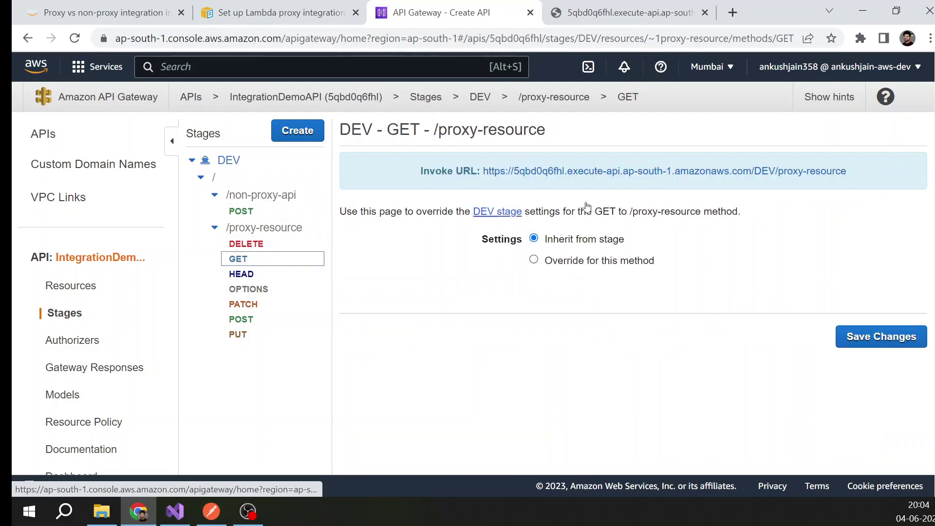
{"action": "left_click_drag", "start_coordinate": [873, 174], "coordinate": [480, 172]}
{"action": "key", "text": "ctrl+c"}
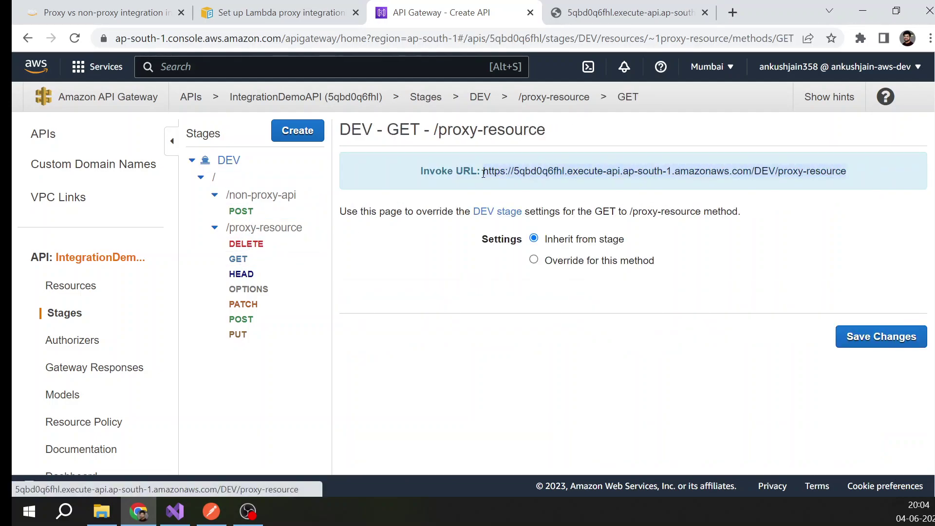
{"action": "left_click", "coordinate": [211, 511]}
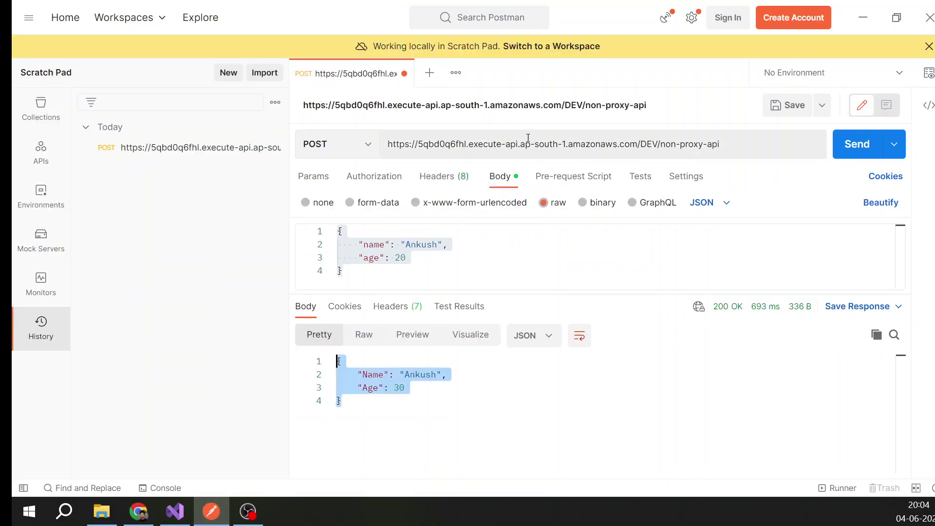
In a new Postman request, send a GET to the DEV /proxy-resource invoke URL.
{"action": "left_click", "coordinate": [429, 73]}
{"action": "left_click", "coordinate": [428, 145]}
{"action": "key", "text": "ctrl+v"}
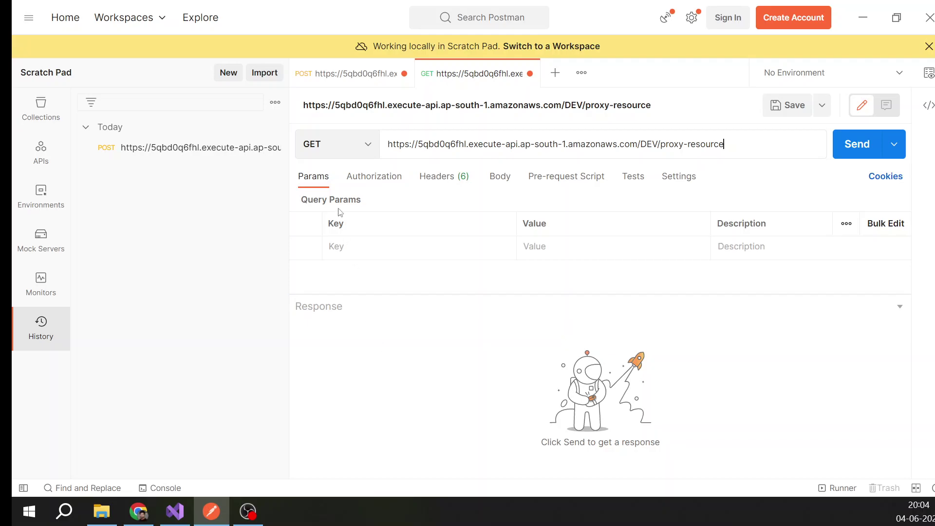
{"action": "left_click", "coordinate": [870, 148]}
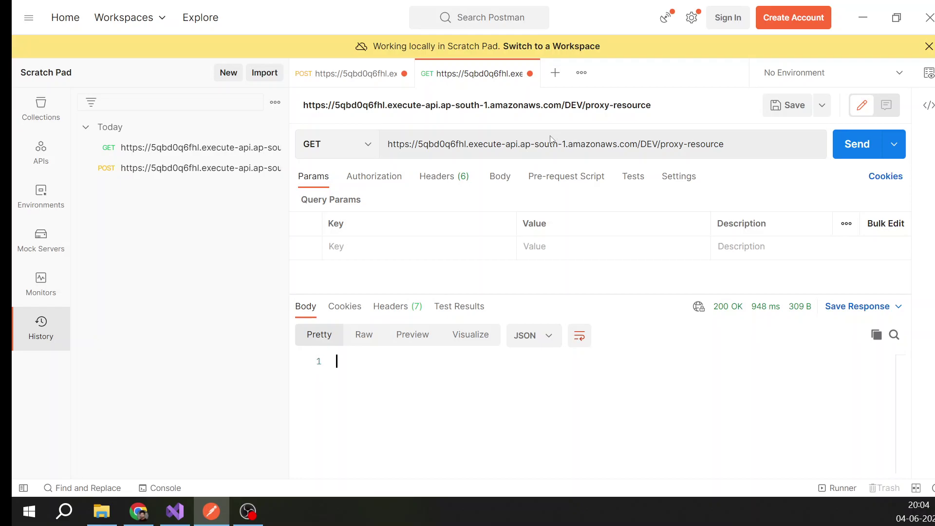
Switch the method to POST and copy the JSON body from the earlier non-proxy-api request.
{"action": "left_click", "coordinate": [365, 145]}
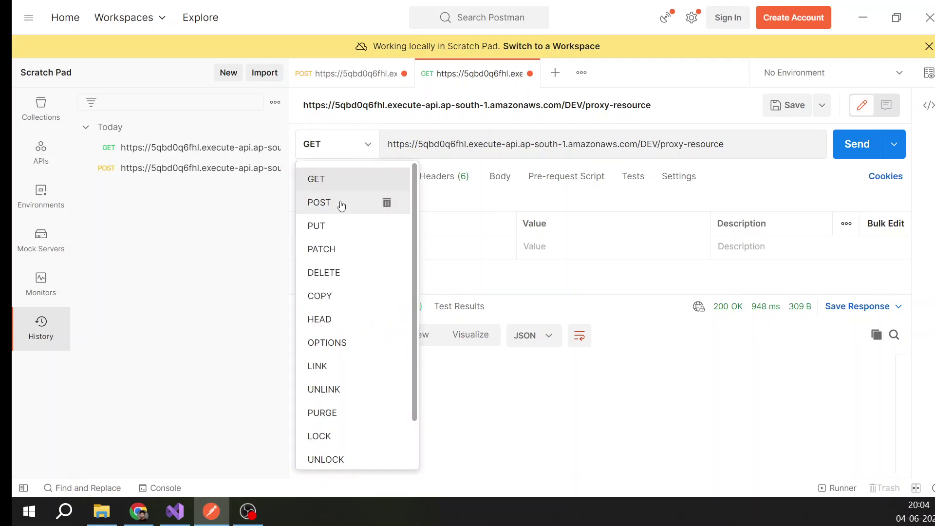
{"action": "left_click", "coordinate": [341, 202]}
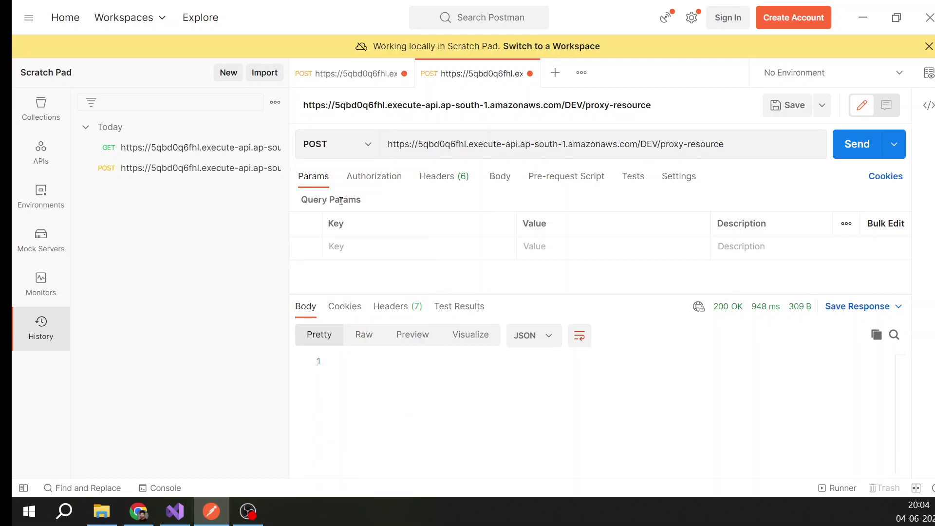
{"action": "left_click", "coordinate": [499, 177]}
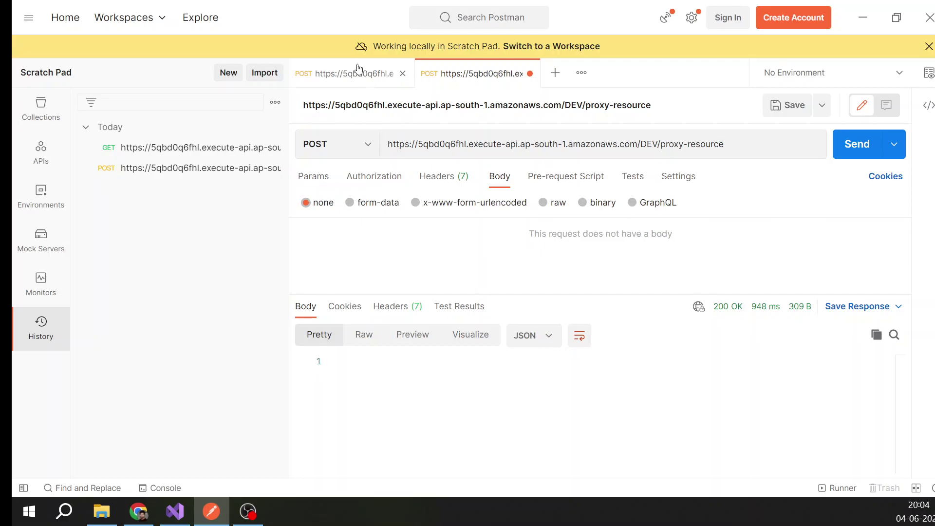
{"action": "left_click", "coordinate": [358, 73]}
{"action": "left_click", "coordinate": [372, 258]}
{"action": "key", "text": "ctrl+a"}
{"action": "left_click", "coordinate": [475, 73]}
Paste the copied JSON into the POST as a raw JSON body.
{"action": "left_click", "coordinate": [556, 202]}
{"action": "left_click", "coordinate": [698, 204]}
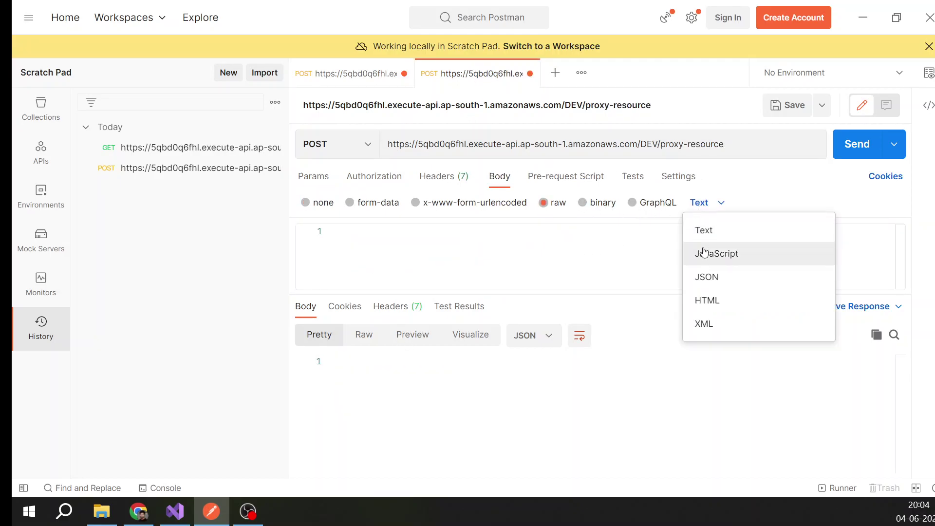
{"action": "left_click", "coordinate": [706, 276]}
{"action": "type", "text": "{     \"name\": \"Ankush\",     \"age\": 20 }"}
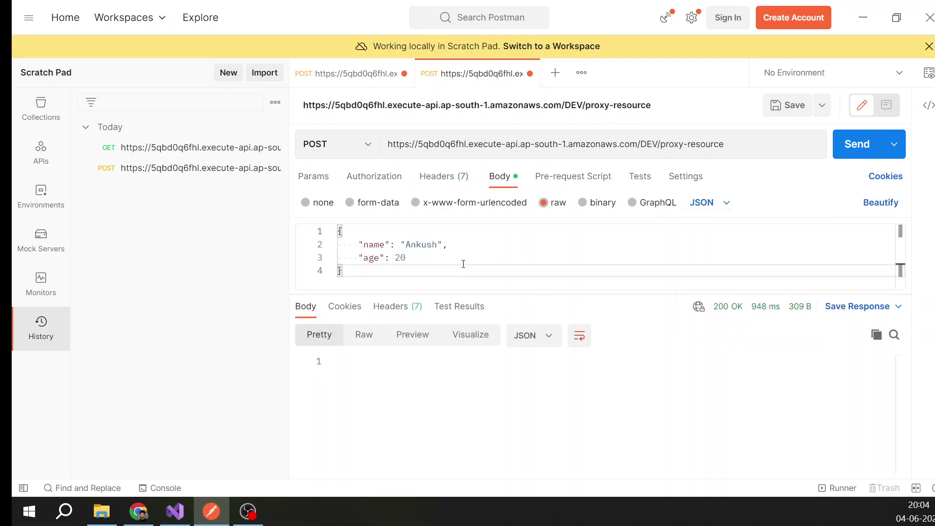
Edit the name to 'Jain' and age to 31, send the POST, and review the echoed response.
{"action": "left_click", "coordinate": [439, 242]}
{"action": "type", "text": "J"}
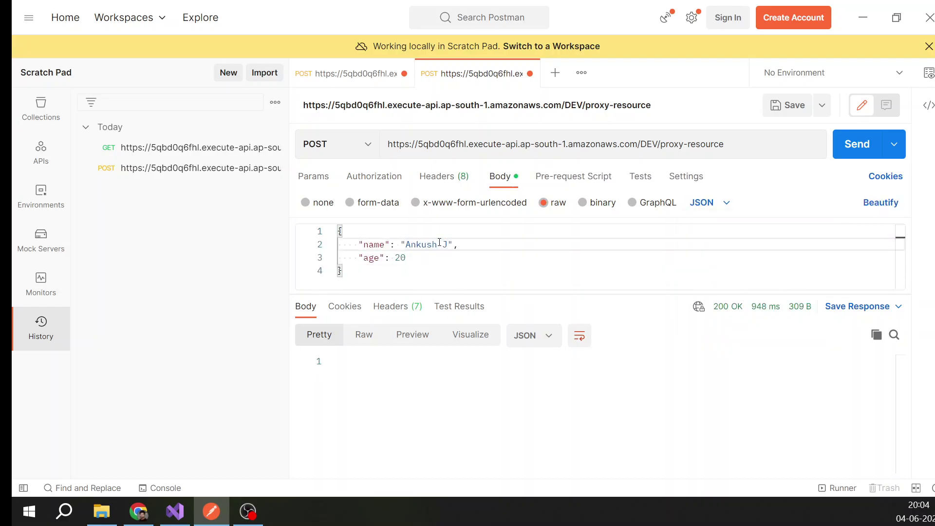
{"action": "type", "text": "ain"}
{"action": "left_click", "coordinate": [420, 260]}
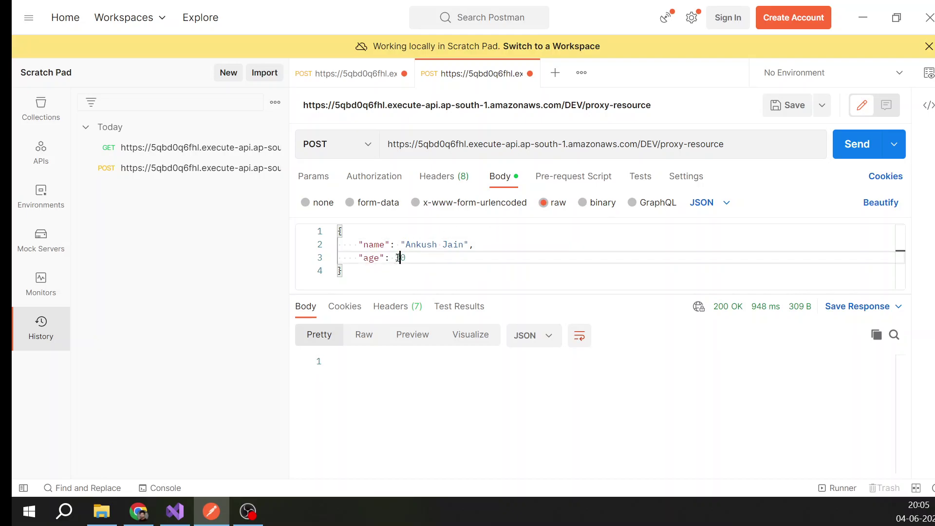
{"action": "type", "text": "1"}
{"action": "left_click", "coordinate": [341, 362]}
{"action": "left_click", "coordinate": [858, 151]}
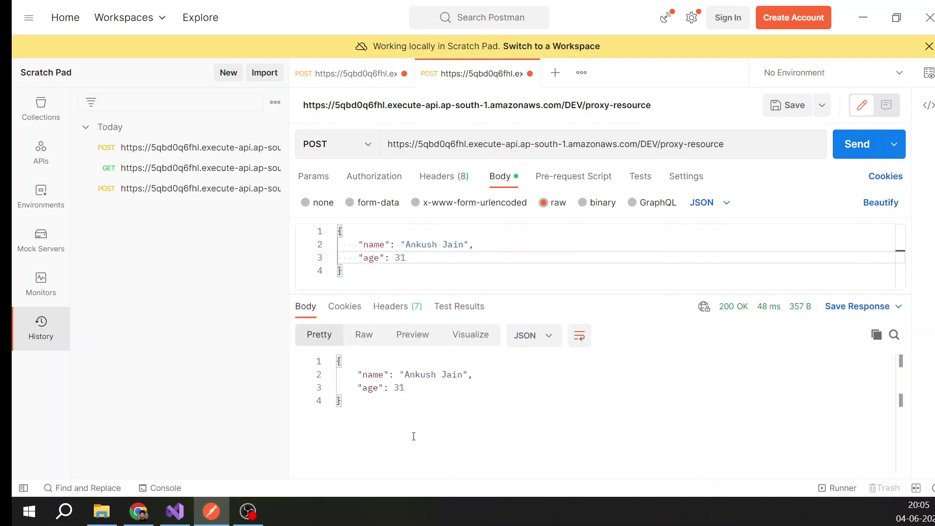
{"action": "left_click_drag", "start_coordinate": [413, 436], "coordinate": [327, 358]}
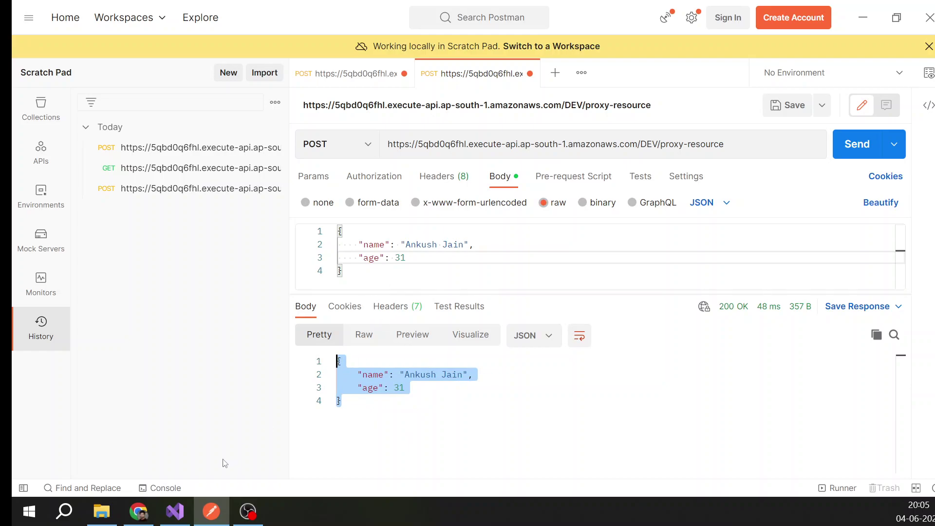
{"action": "left_click", "coordinate": [180, 509]}
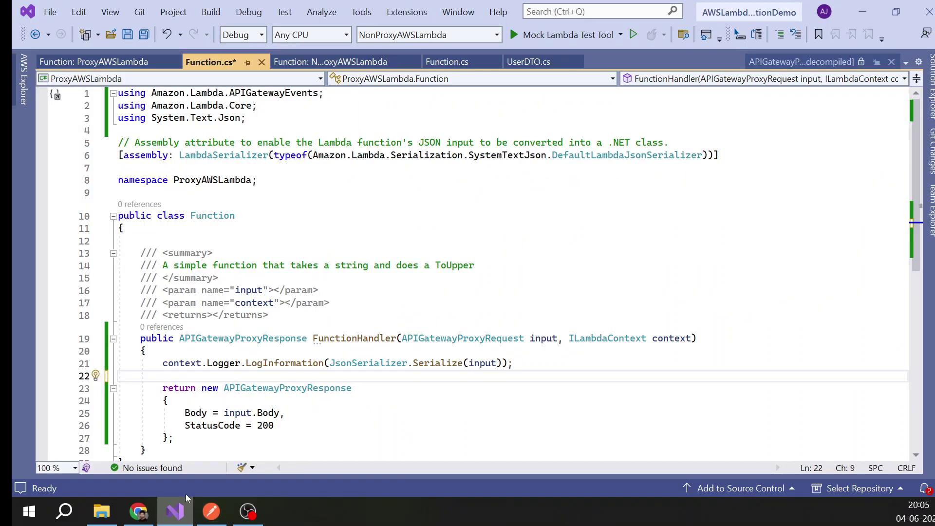
Highlight the 'return new APIGatewayProxyResponse' block in Function.cs, then return to Postman.
{"action": "scroll", "coordinate": [275, 372], "scroll_direction": "down", "scroll_amount": 1}
{"action": "left_click_drag", "start_coordinate": [152, 350], "coordinate": [193, 399]}
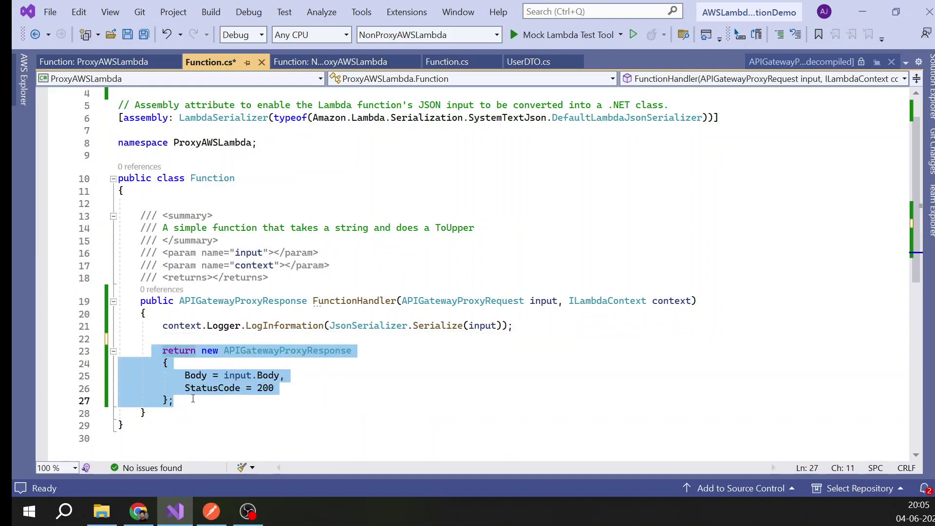
{"action": "key", "text": "alt+Tab"}
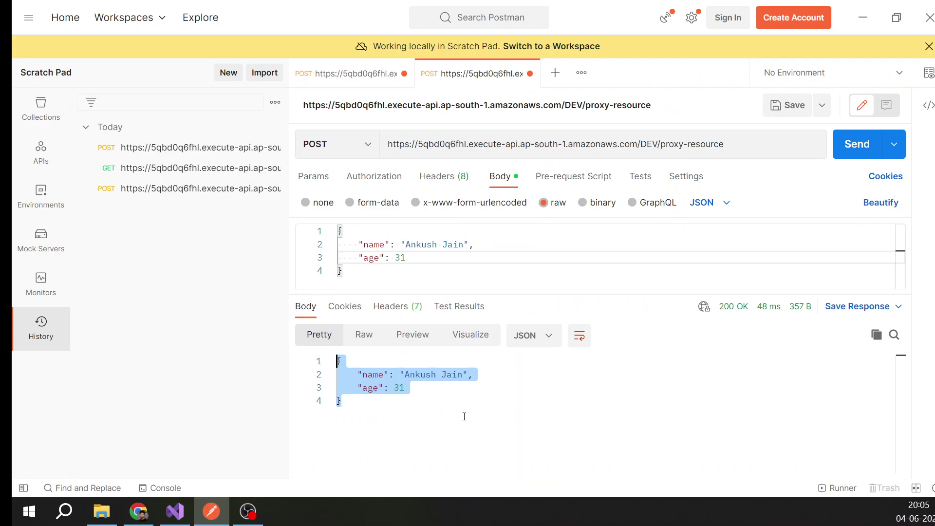
Send the same JSON body as a DELETE, then highlight Function.cs's APIGatewayProxyRequest parameter.
{"action": "left_click", "coordinate": [373, 153]}
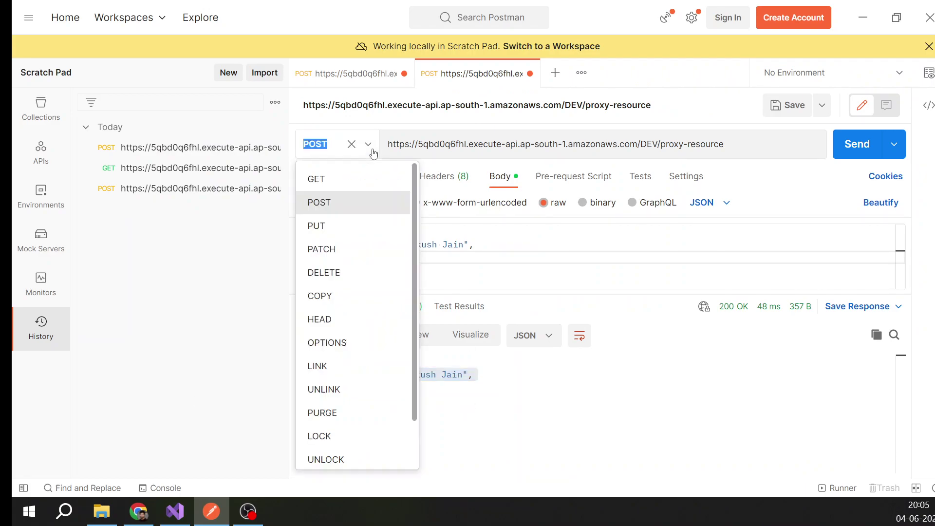
{"action": "left_click", "coordinate": [333, 273]}
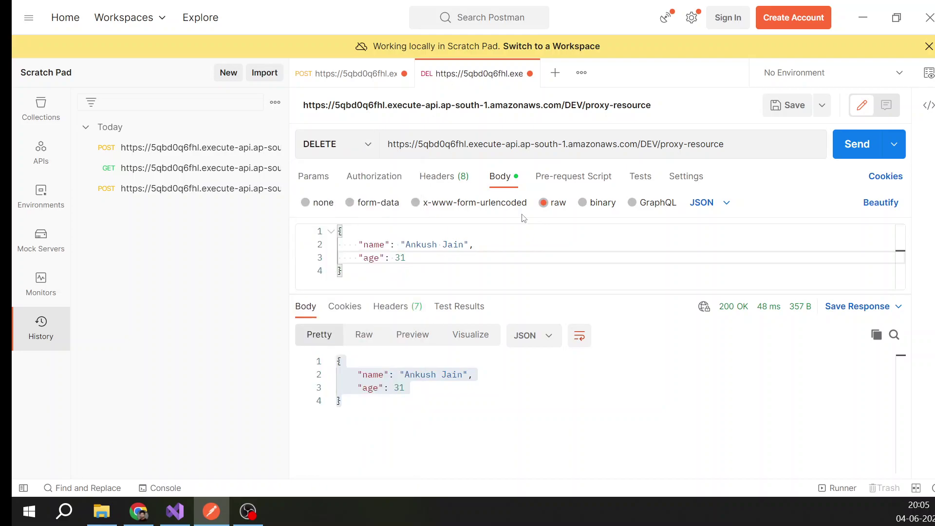
{"action": "left_click", "coordinate": [851, 151]}
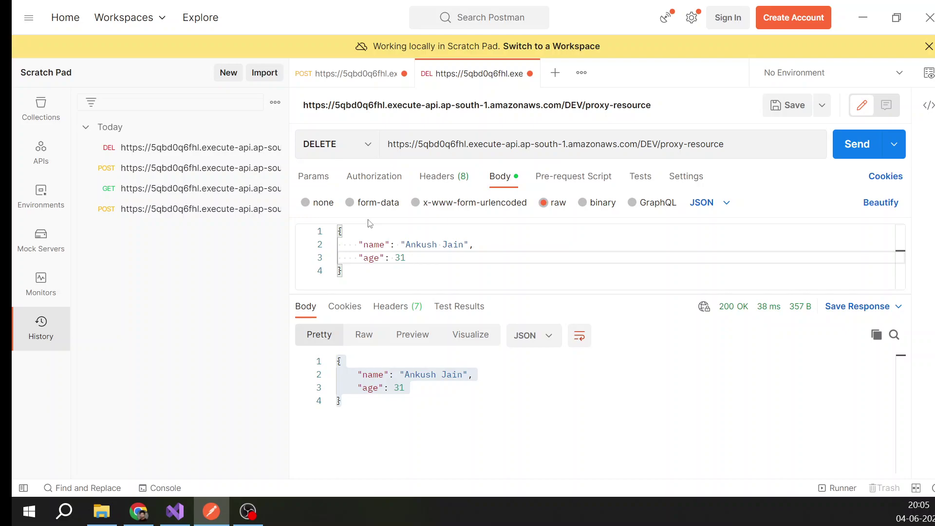
{"action": "left_click", "coordinate": [174, 511]}
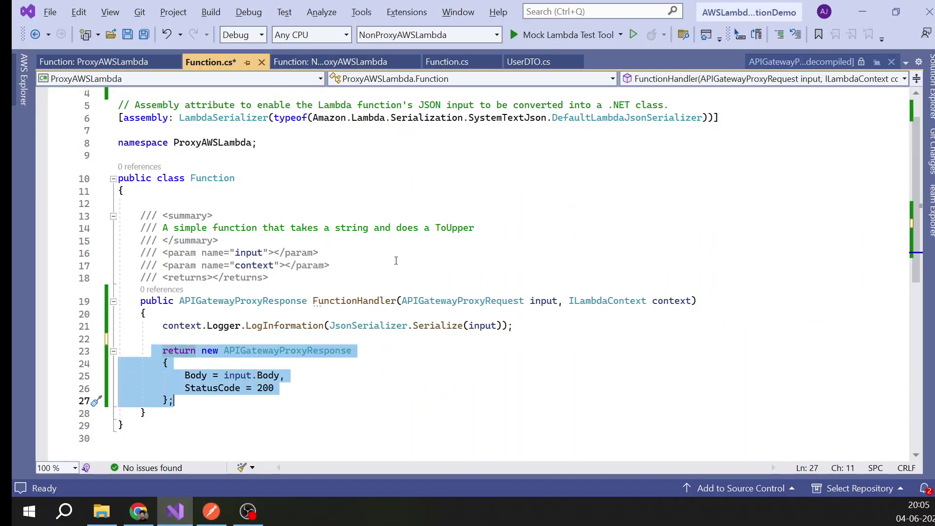
{"action": "left_click_drag", "start_coordinate": [563, 300], "coordinate": [402, 301]}
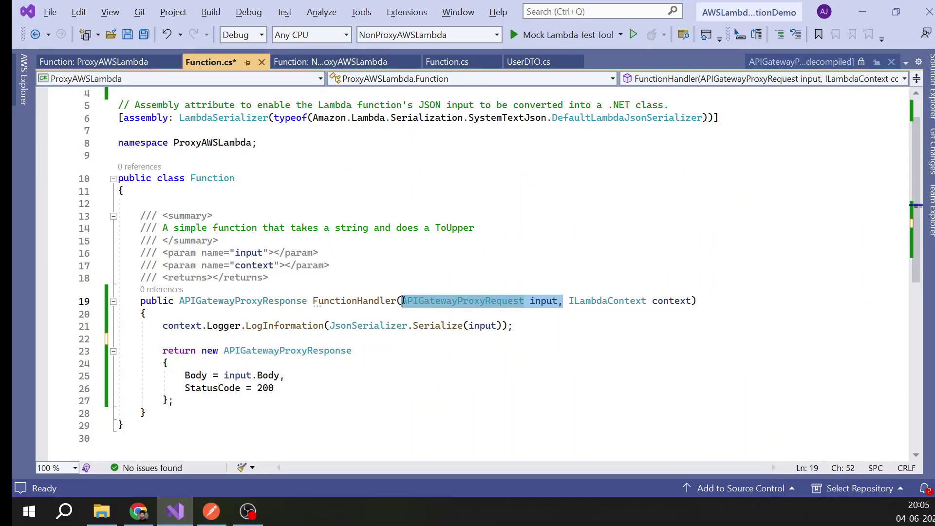